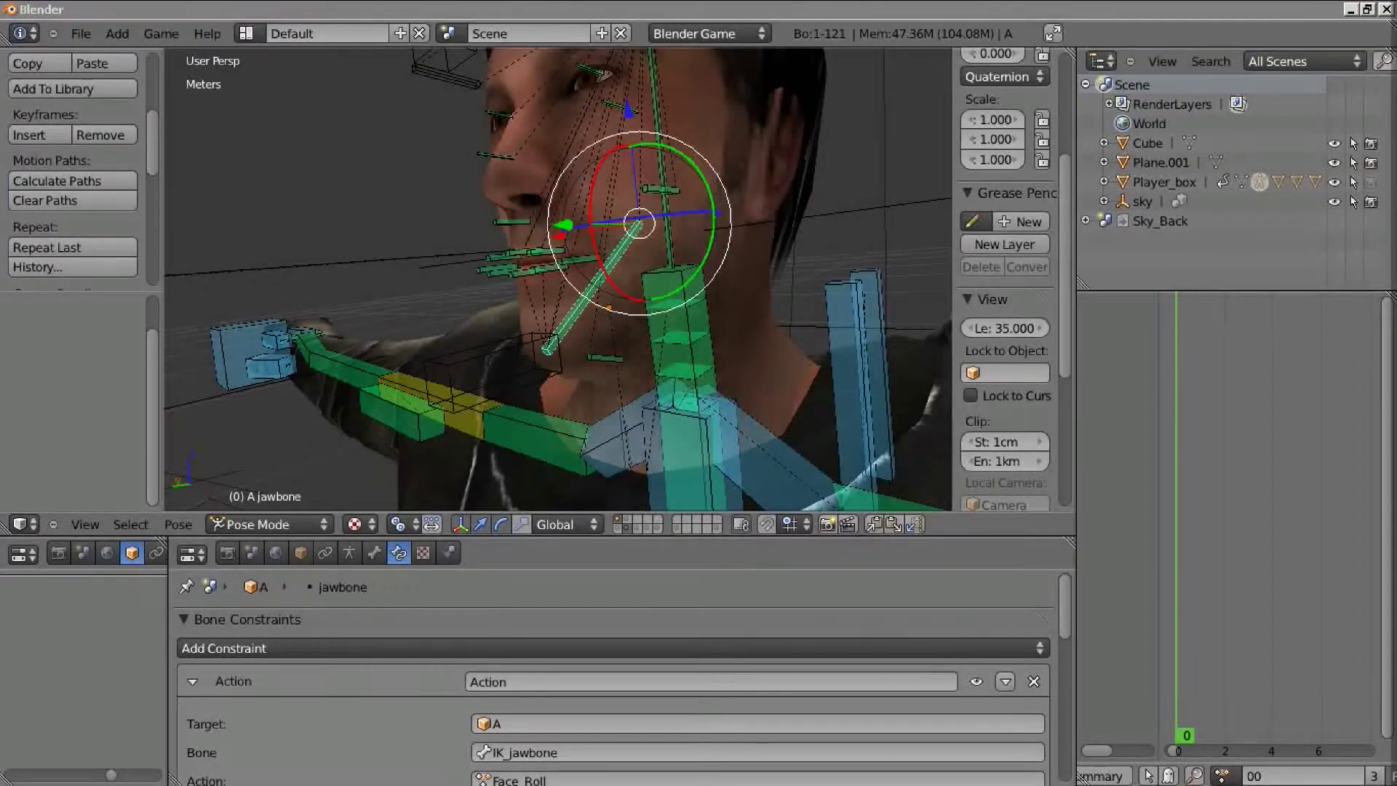
Widen the Dope Sheet and load the Face_Roll action, passing briefly through all_roll.
scroll(557, 280, "up", 3)
scroll(557, 279, "up", 2)
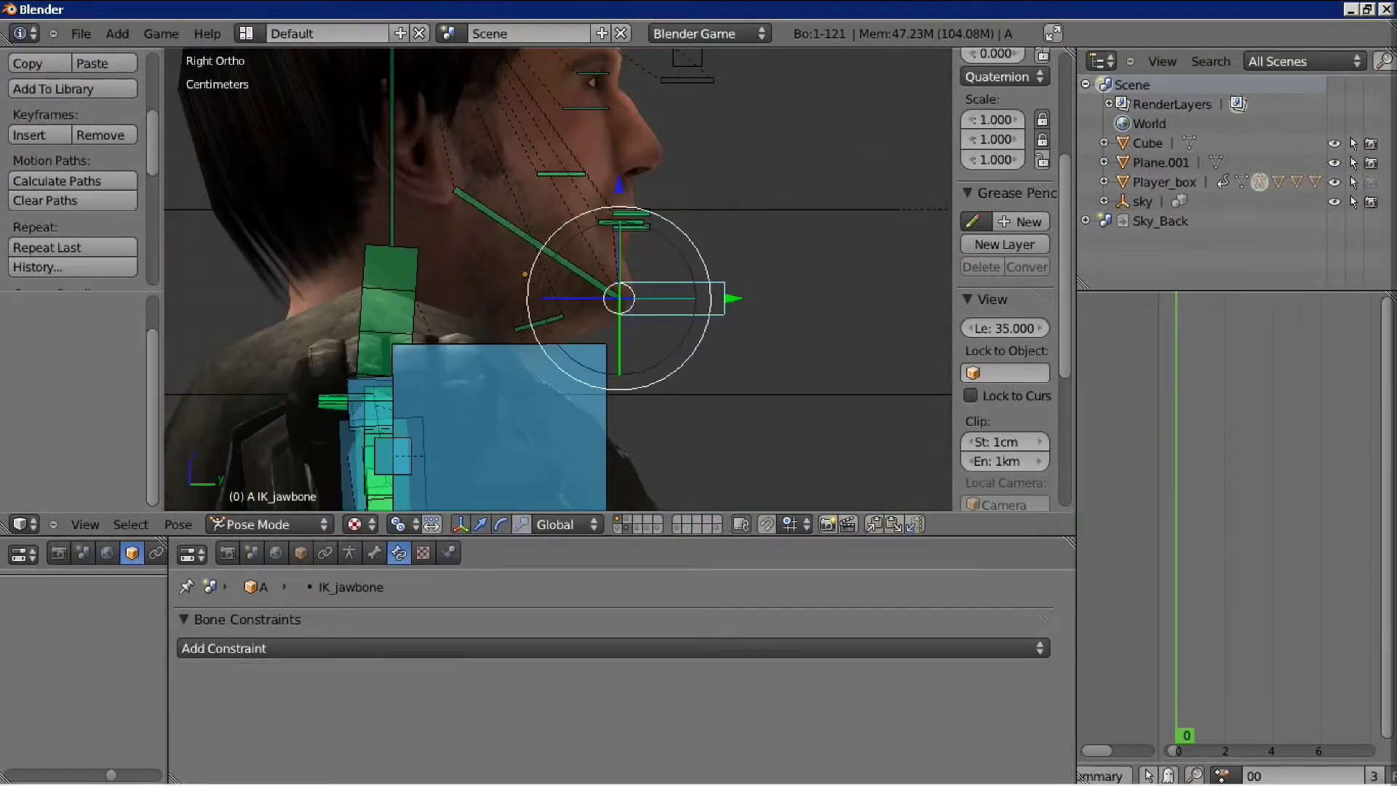
left_click_drag(1077, 401, 987, 400)
left_click(1177, 775)
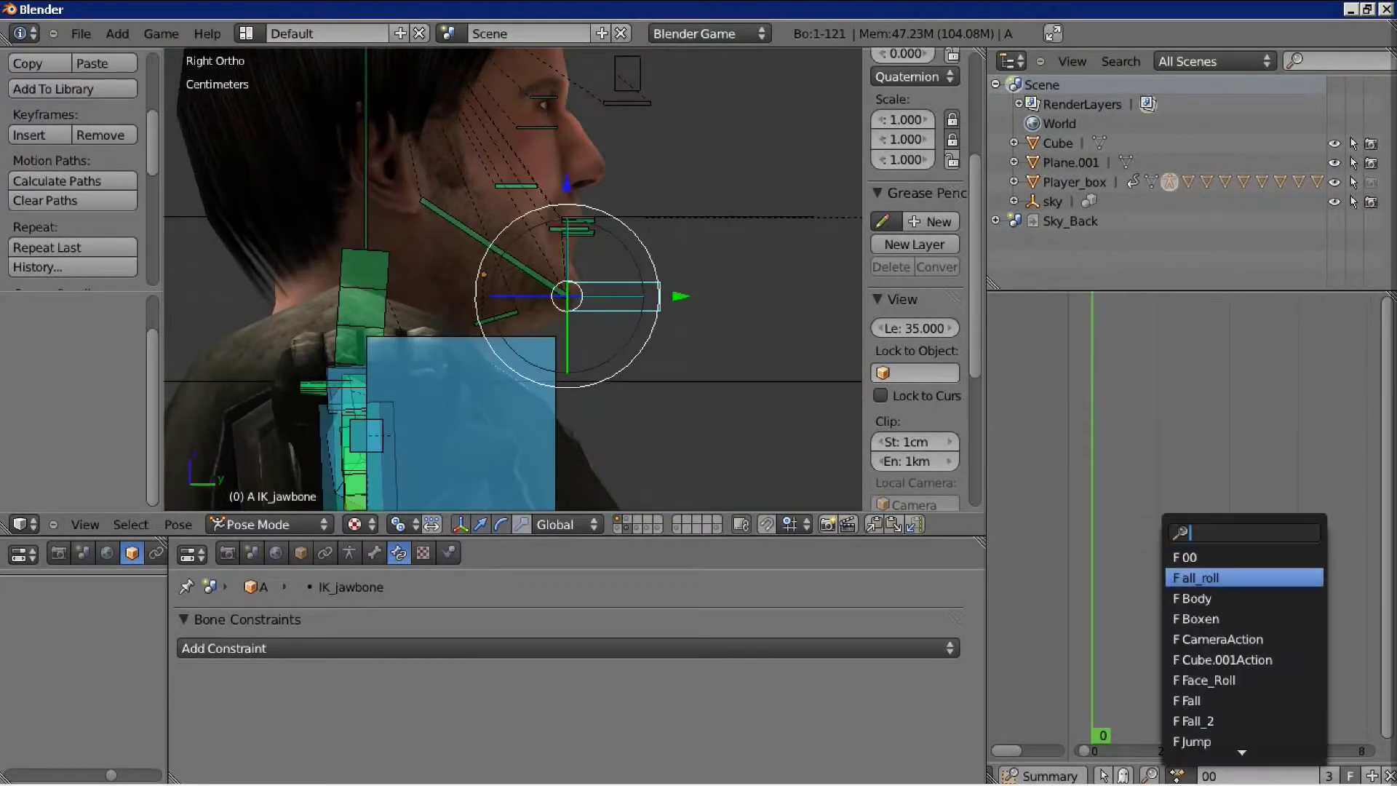
left_click(1210, 578)
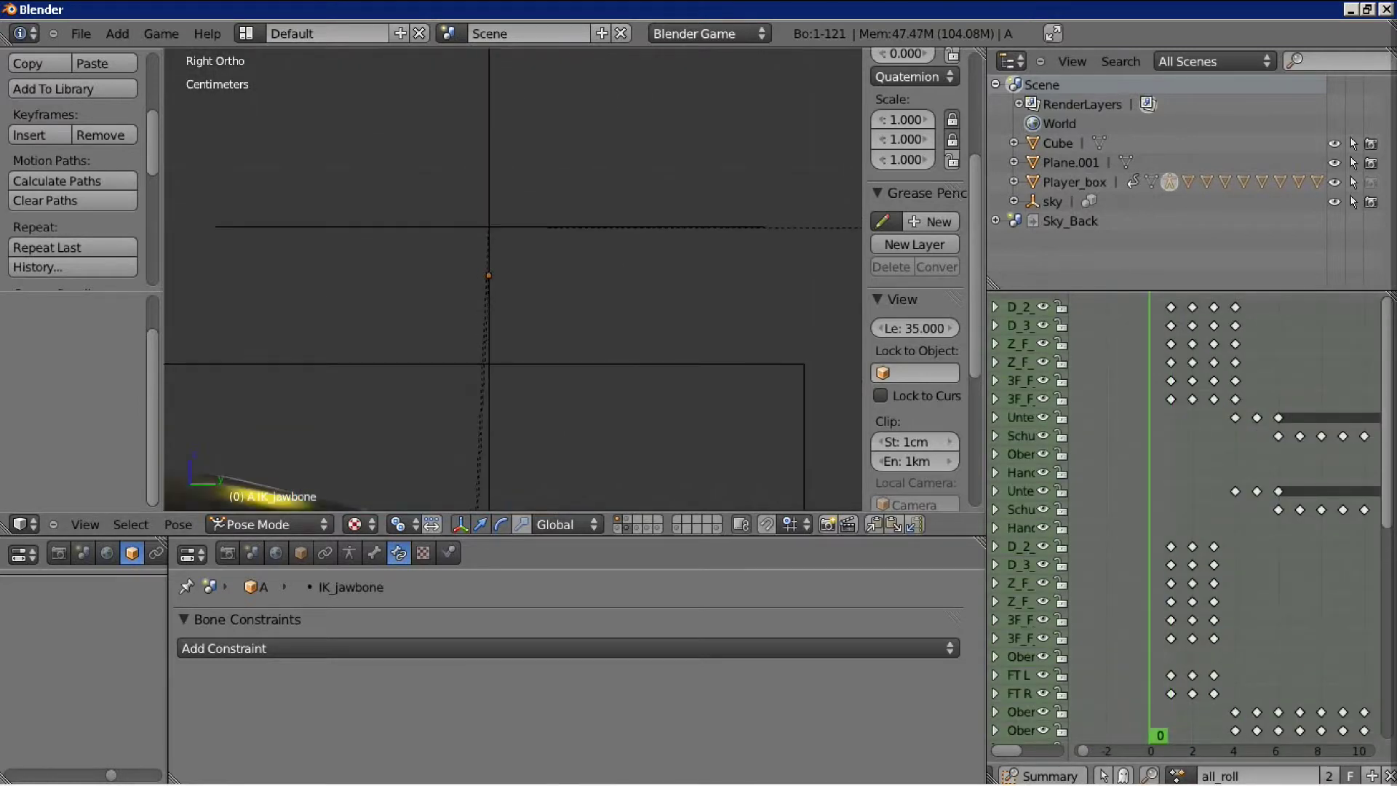
left_click(1176, 776)
left_click(1208, 557)
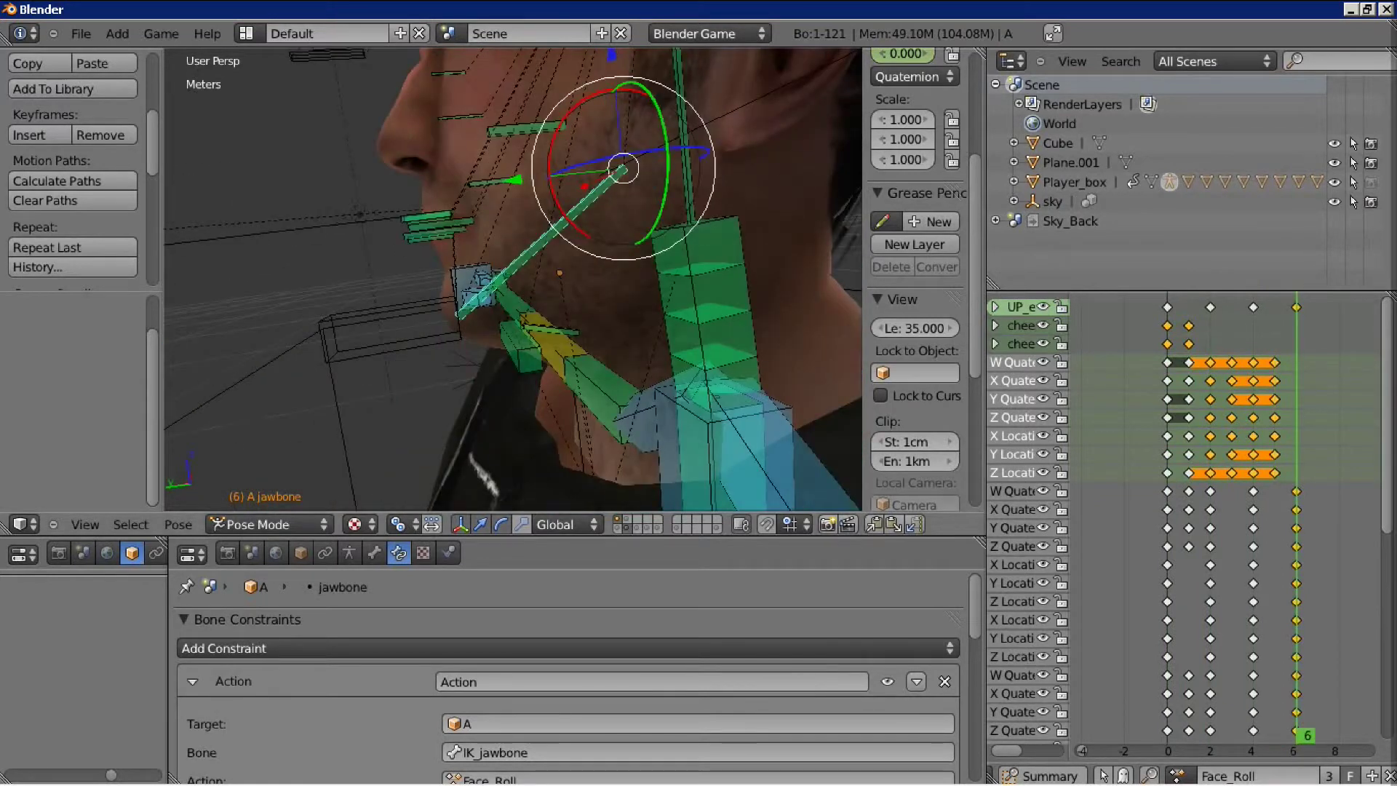
Move the jawbone along Y and insert a LocRot keyframe at frame 6.
key("g")
key("Return")
key("i")
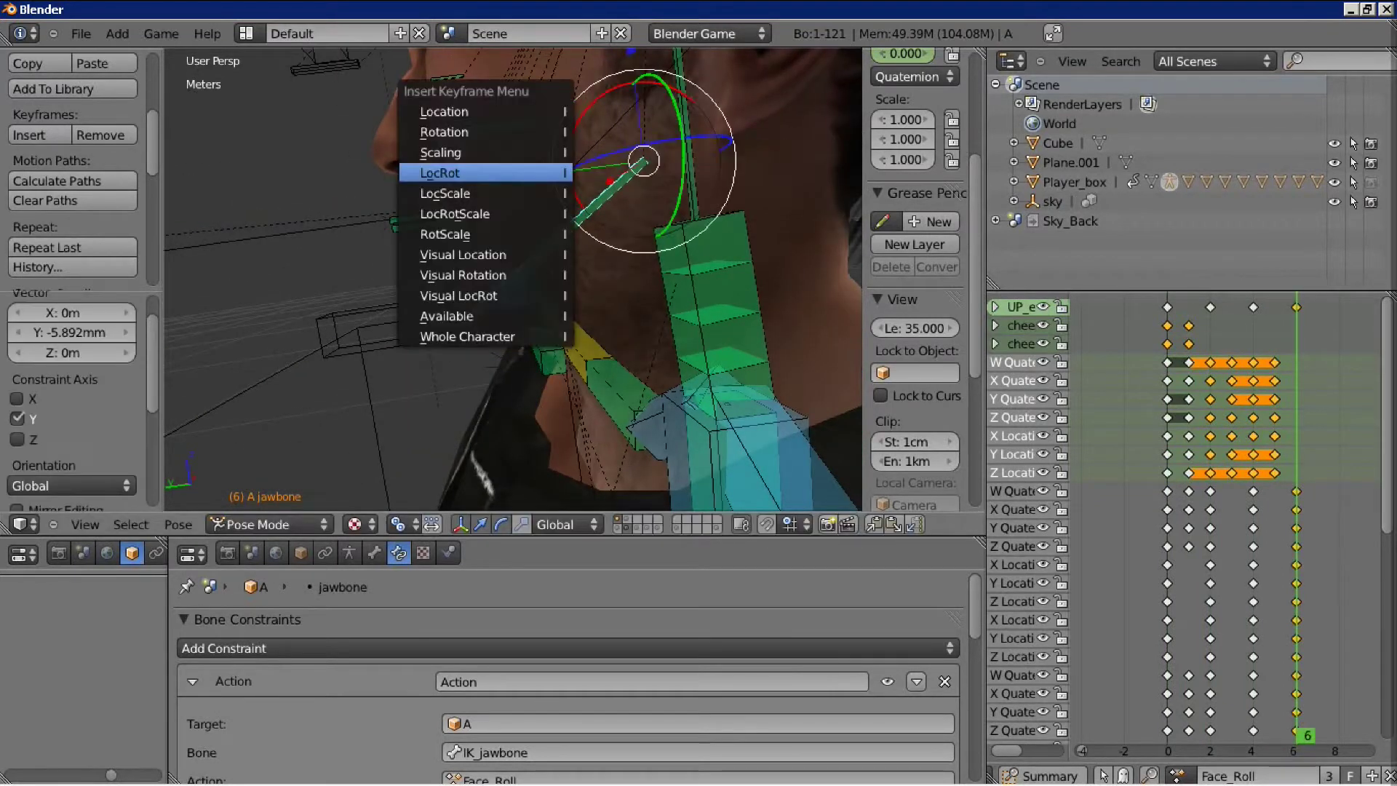
key("Return")
key("i")
key("Return")
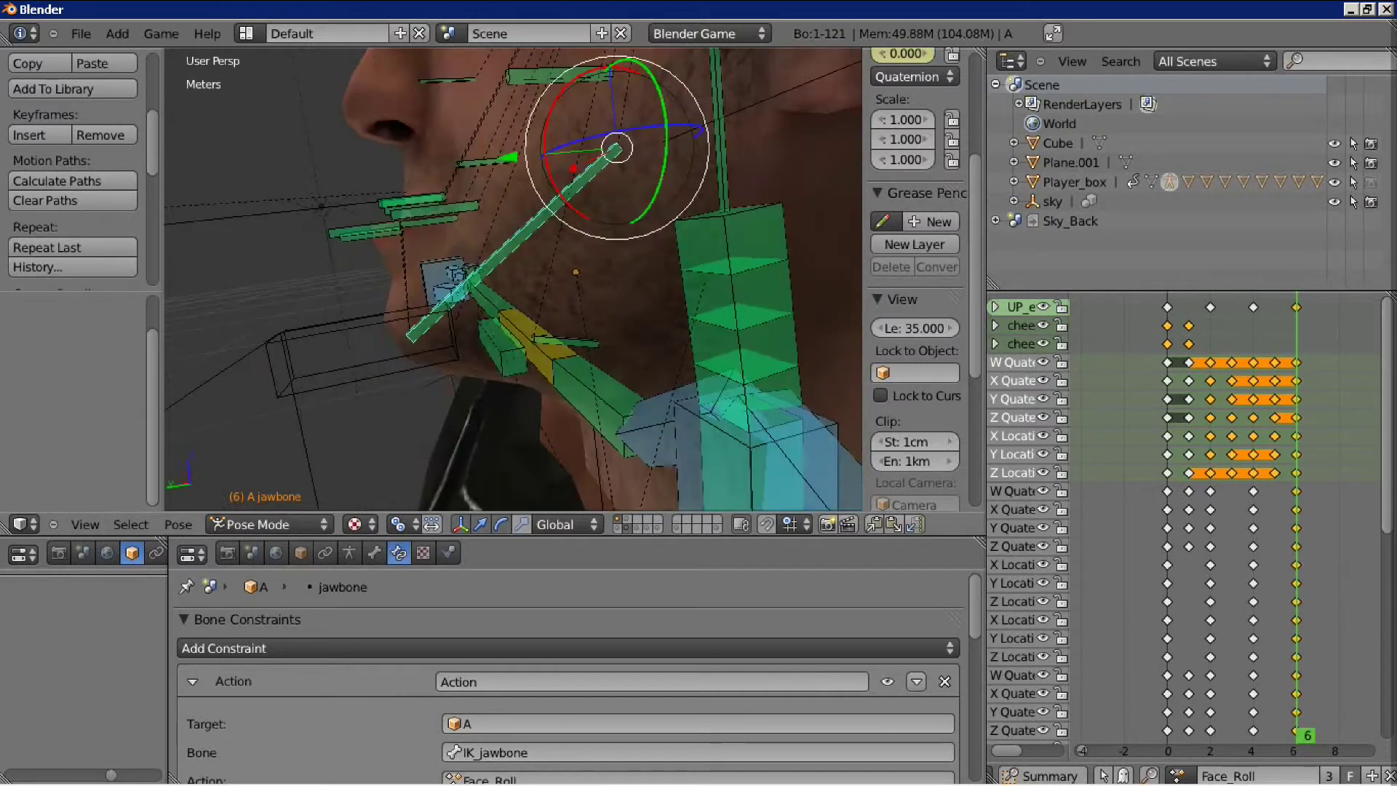
key("g")
key("KP_3")
Refine the jaw's Y position in side view and re-key its location and rotation.
key("g")
key("y")
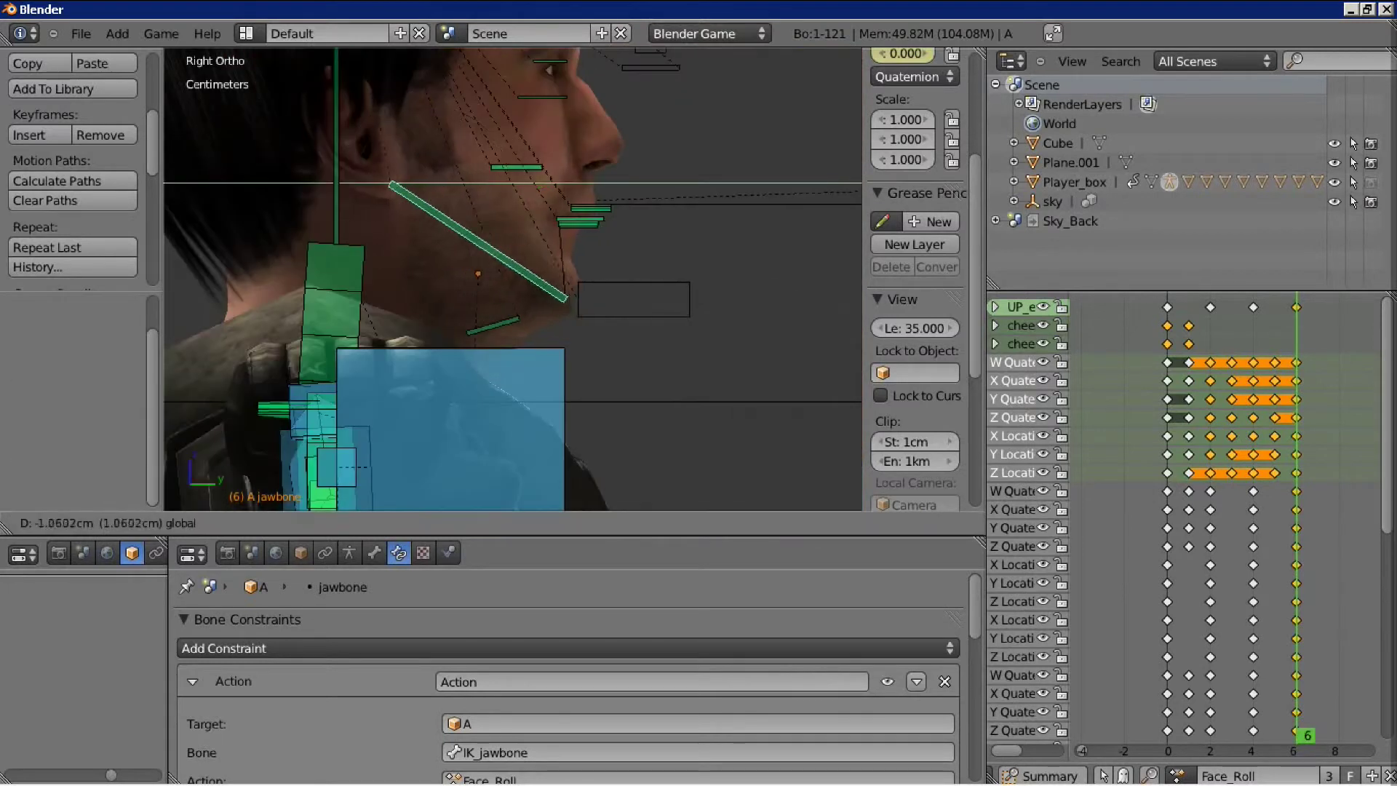
key("Return")
scroll(513, 279, "up", 3)
key("g")
key("y")
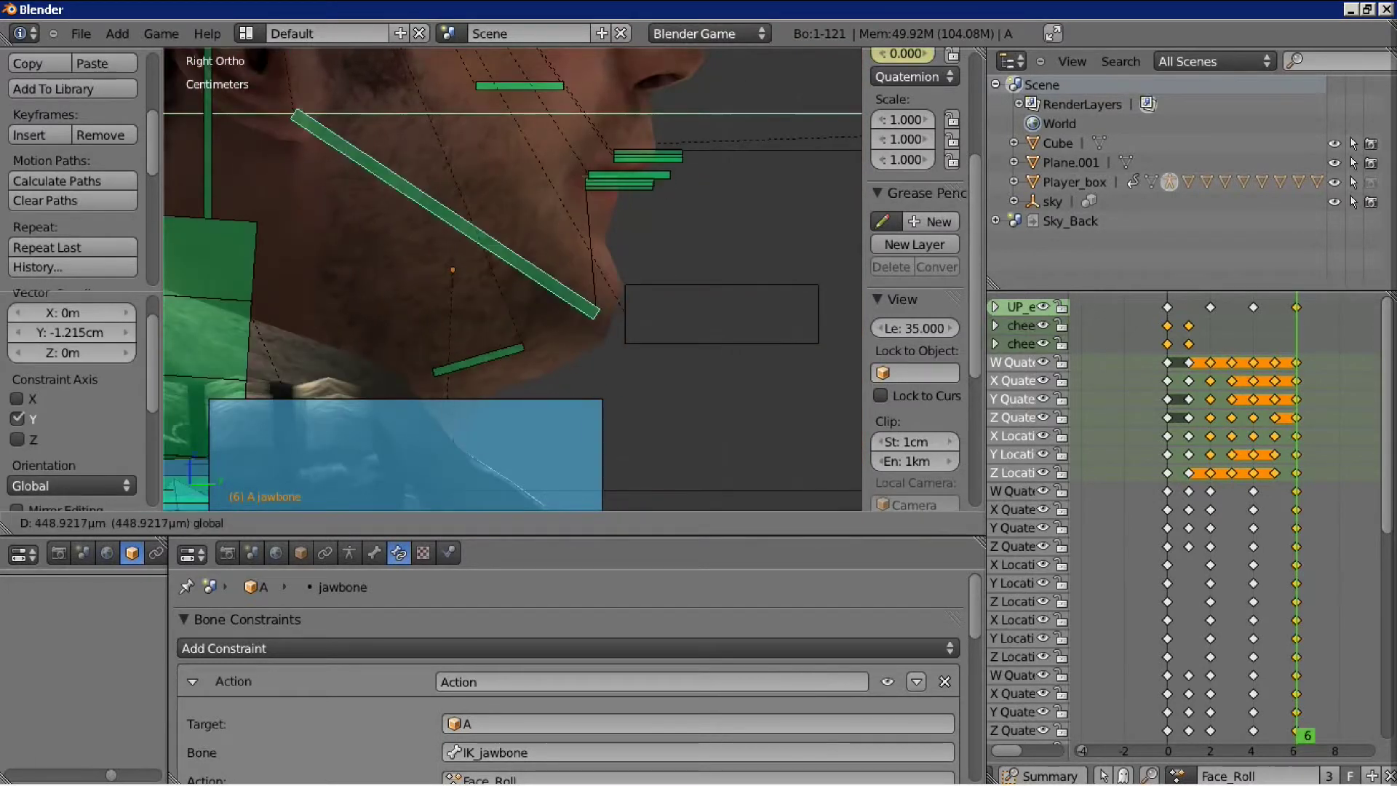
key("Return")
key("i")
key("Return")
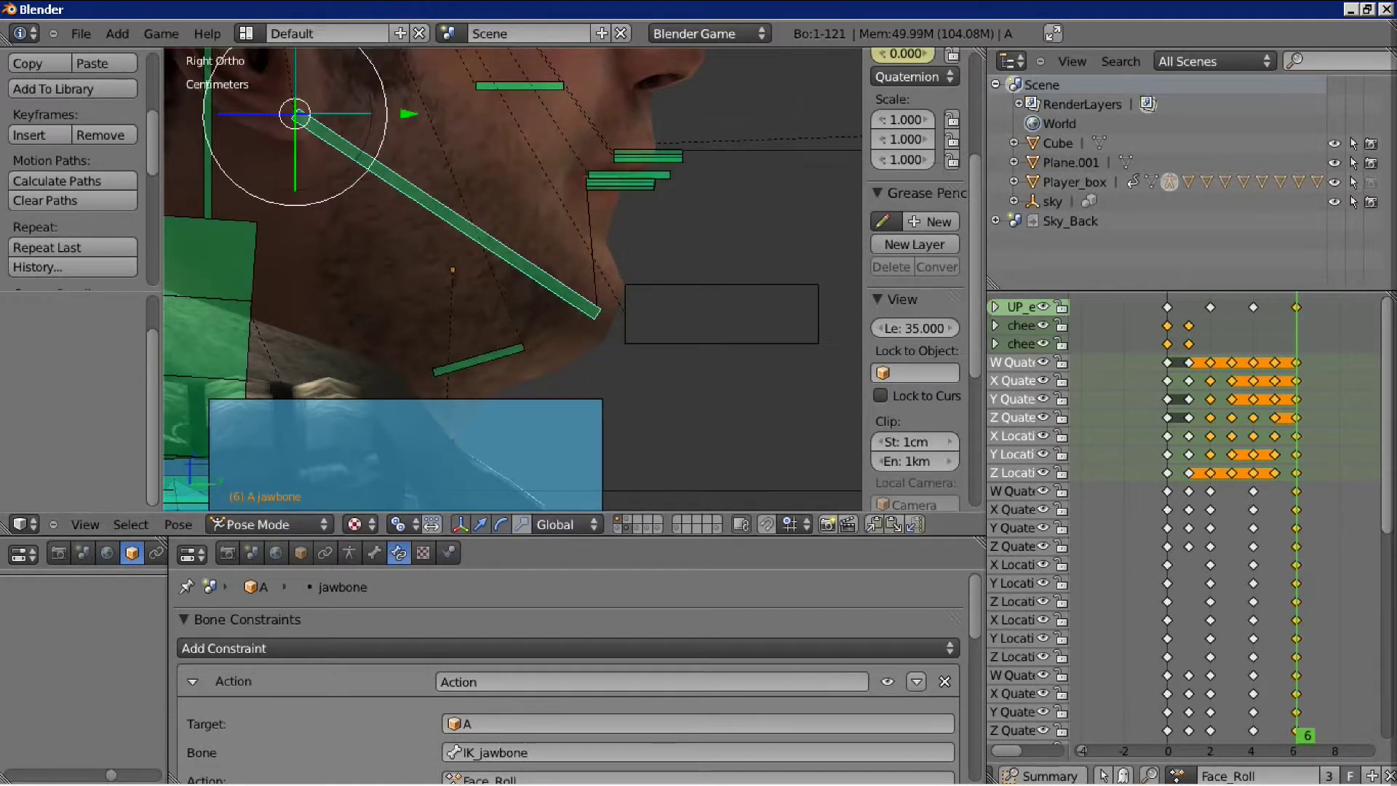
Key the jaw shifted further along Y at frame 8, then key frame 7.
key("g")
key("y")
key("Escape")
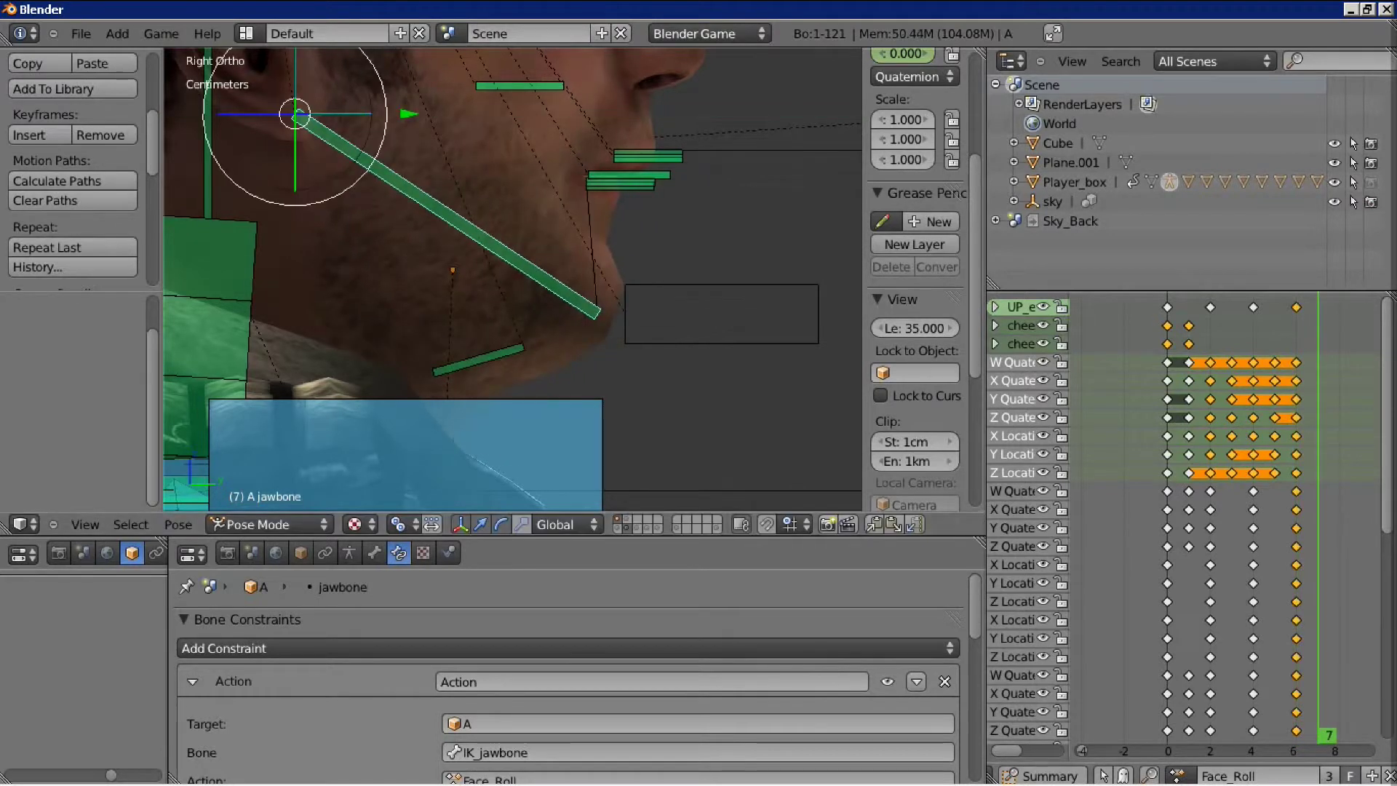
key("Right")
key("g")
key("y")
key("Return")
key("i")
key("Return")
key("Left")
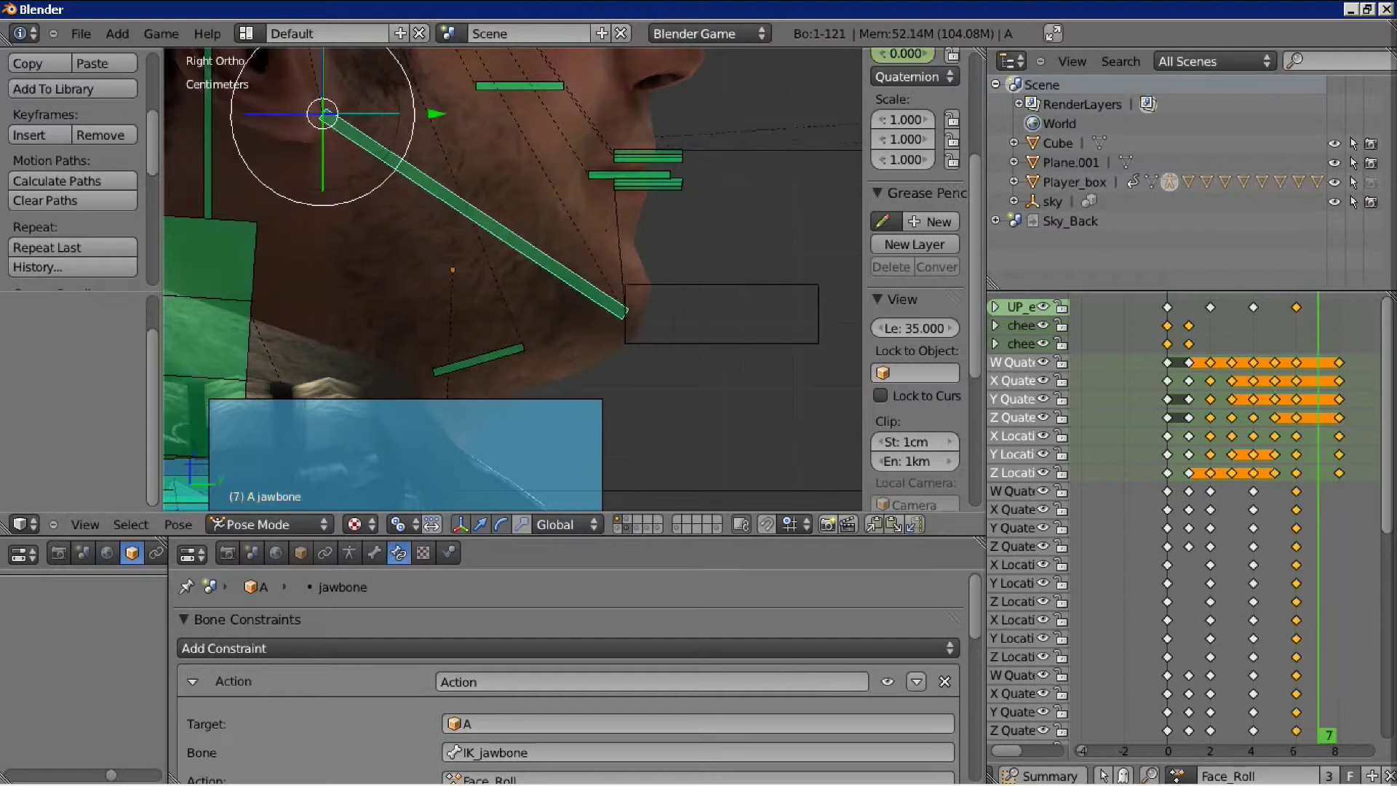
key("i")
key("Return")
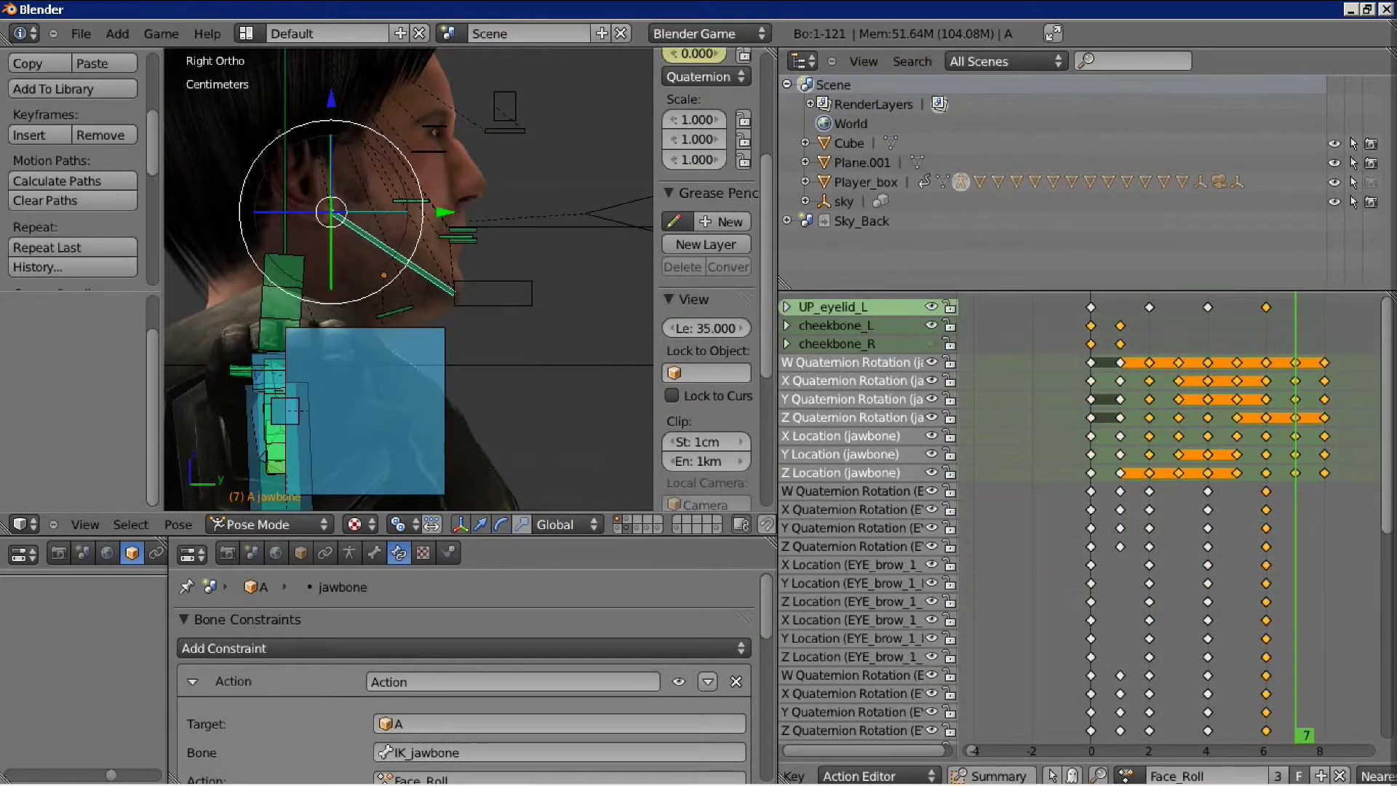
Add an Action constraint on the jawbone targeting A's IK_jawbone with the Face_Roll action.
scroll(1076, 517, "down", 5)
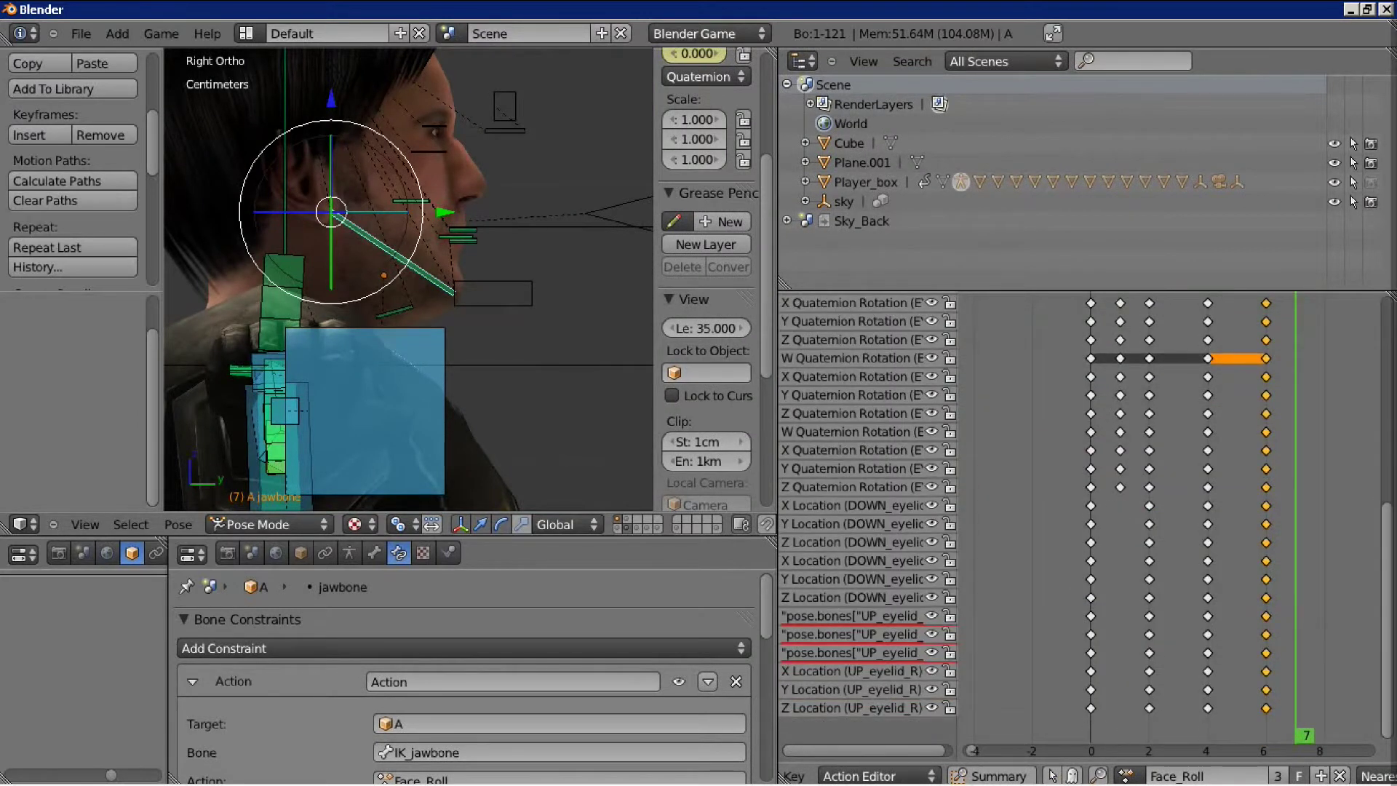
scroll(1076, 509, "up", 5)
key("Left")
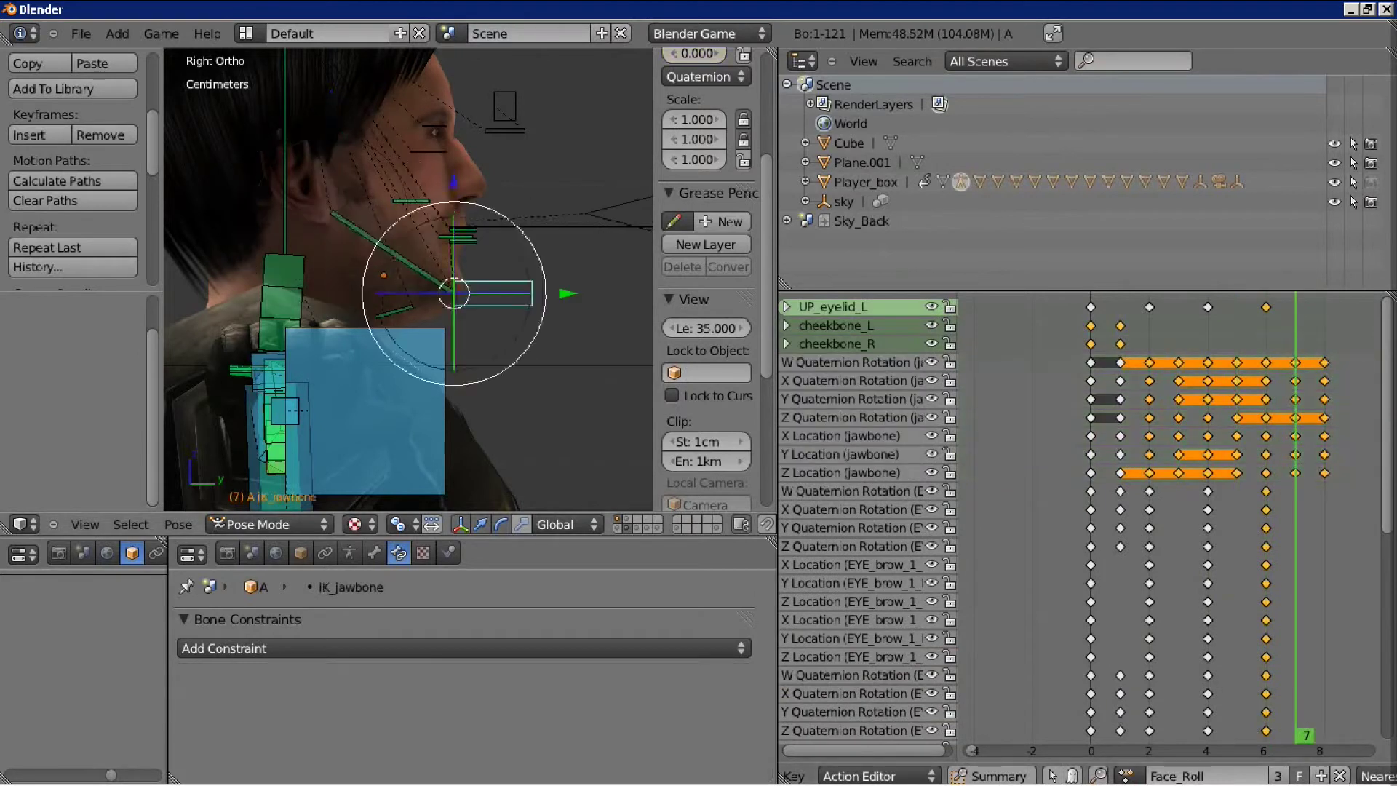
scroll(466, 677, "down", 3)
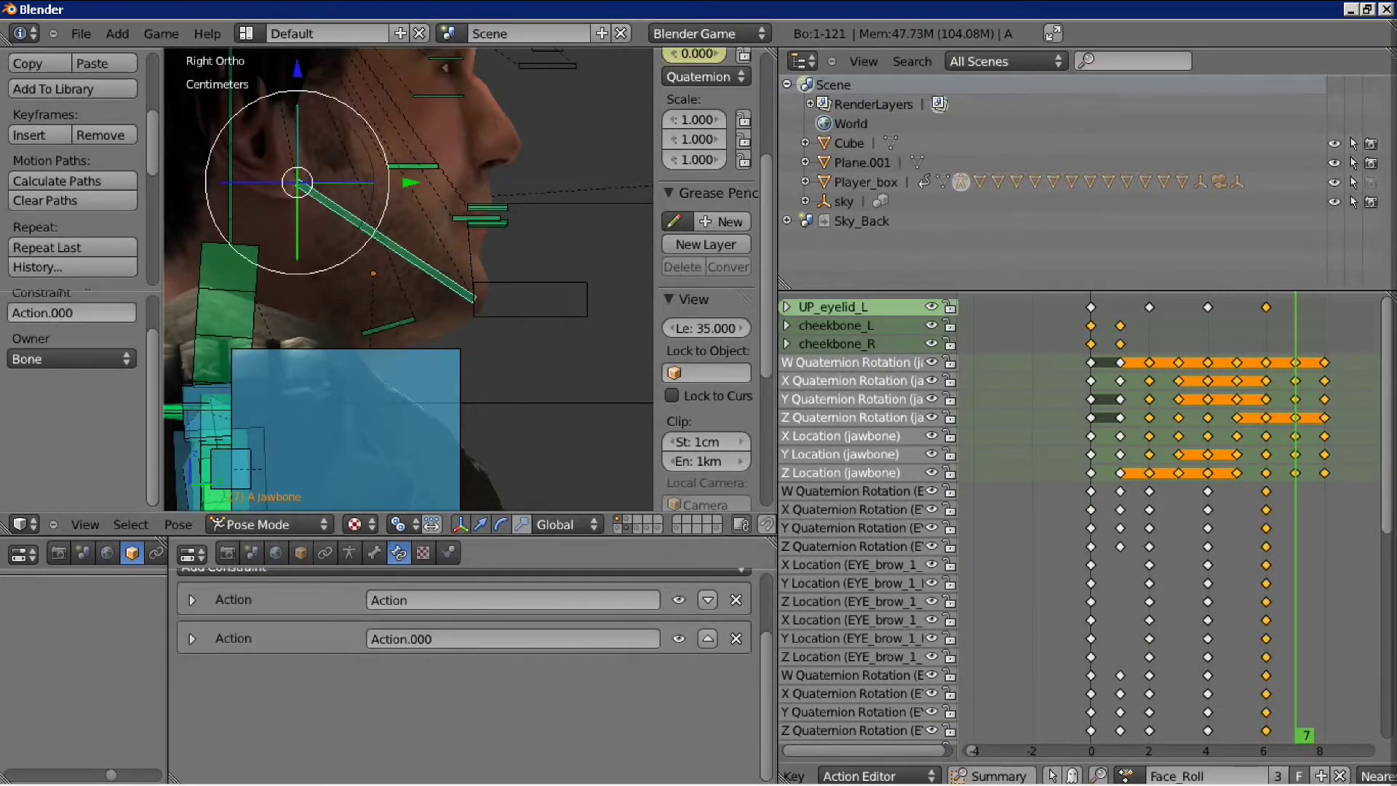
left_click(466, 571)
left_click(538, 407)
left_click(560, 656)
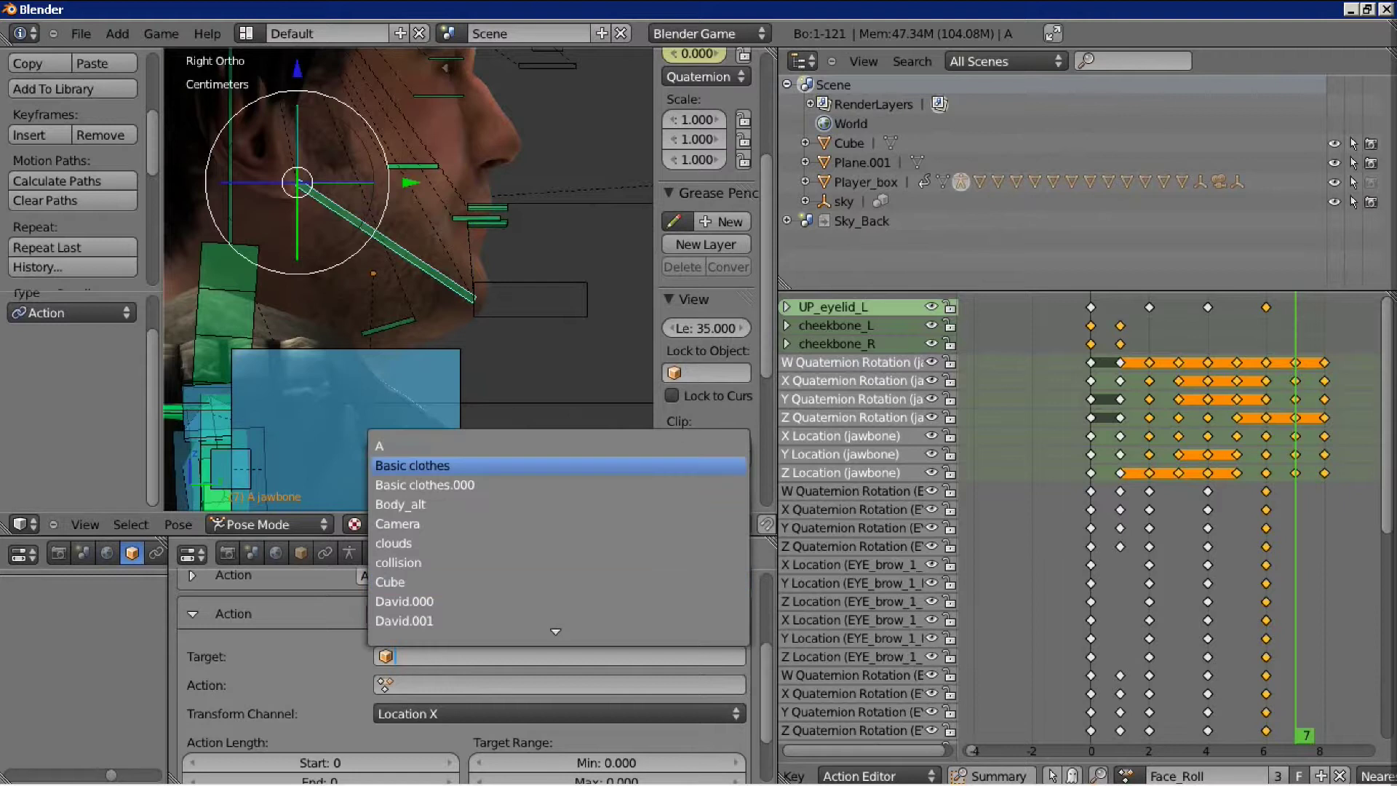
left_click(393, 456)
left_click(560, 684)
key("Tab")
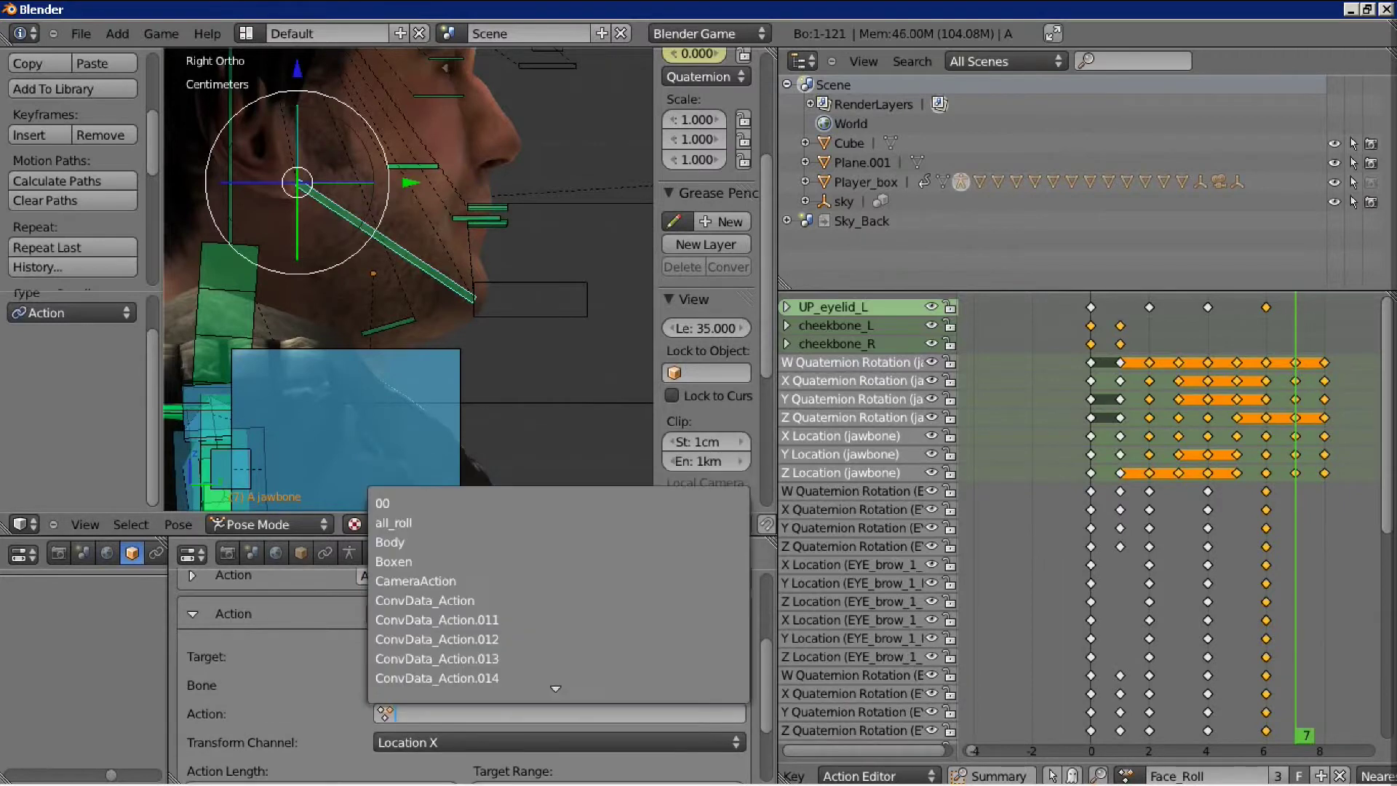
key("Return")
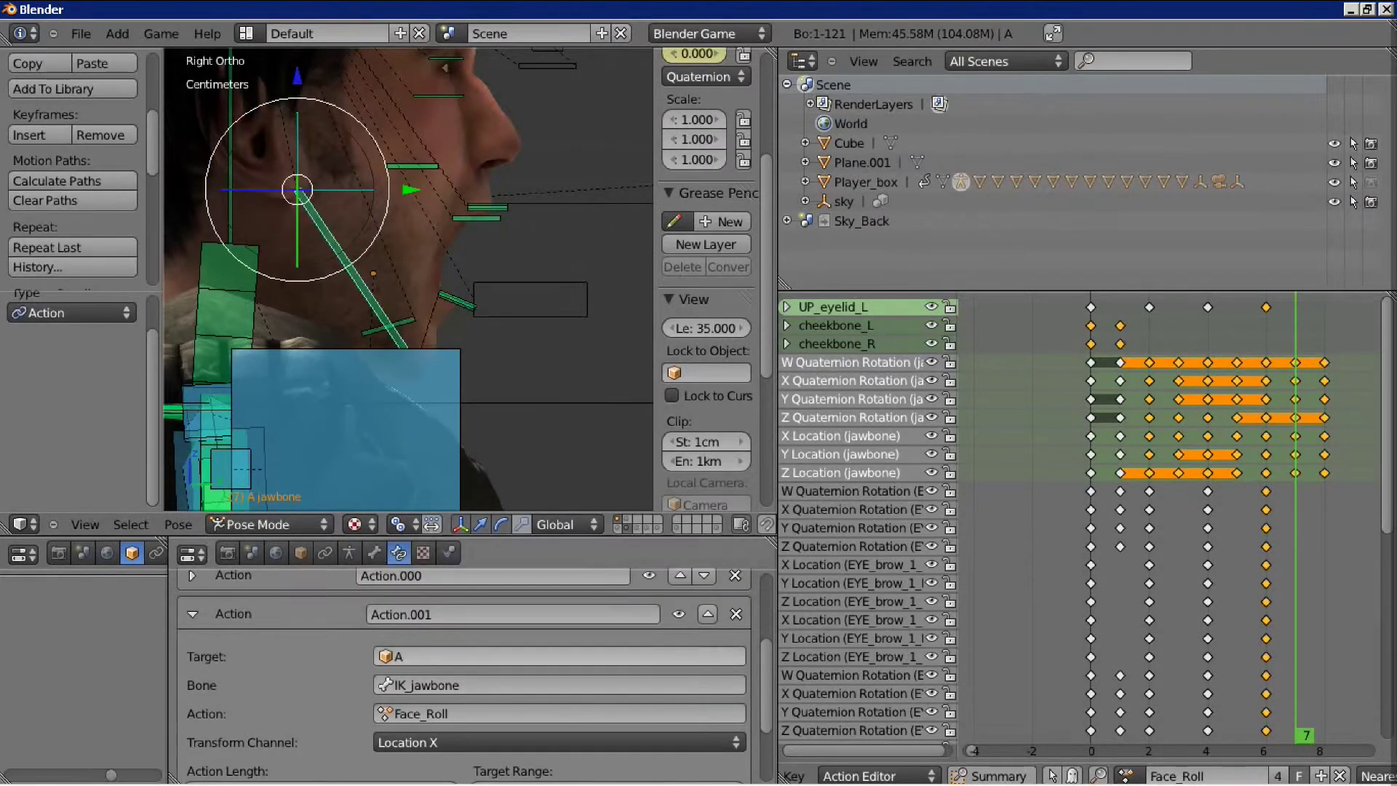
Set the constraint's frame range to 6–8, Local Space, driven by Location Y.
scroll(1169, 510, "down", 1)
scroll(466, 676, "down", 4)
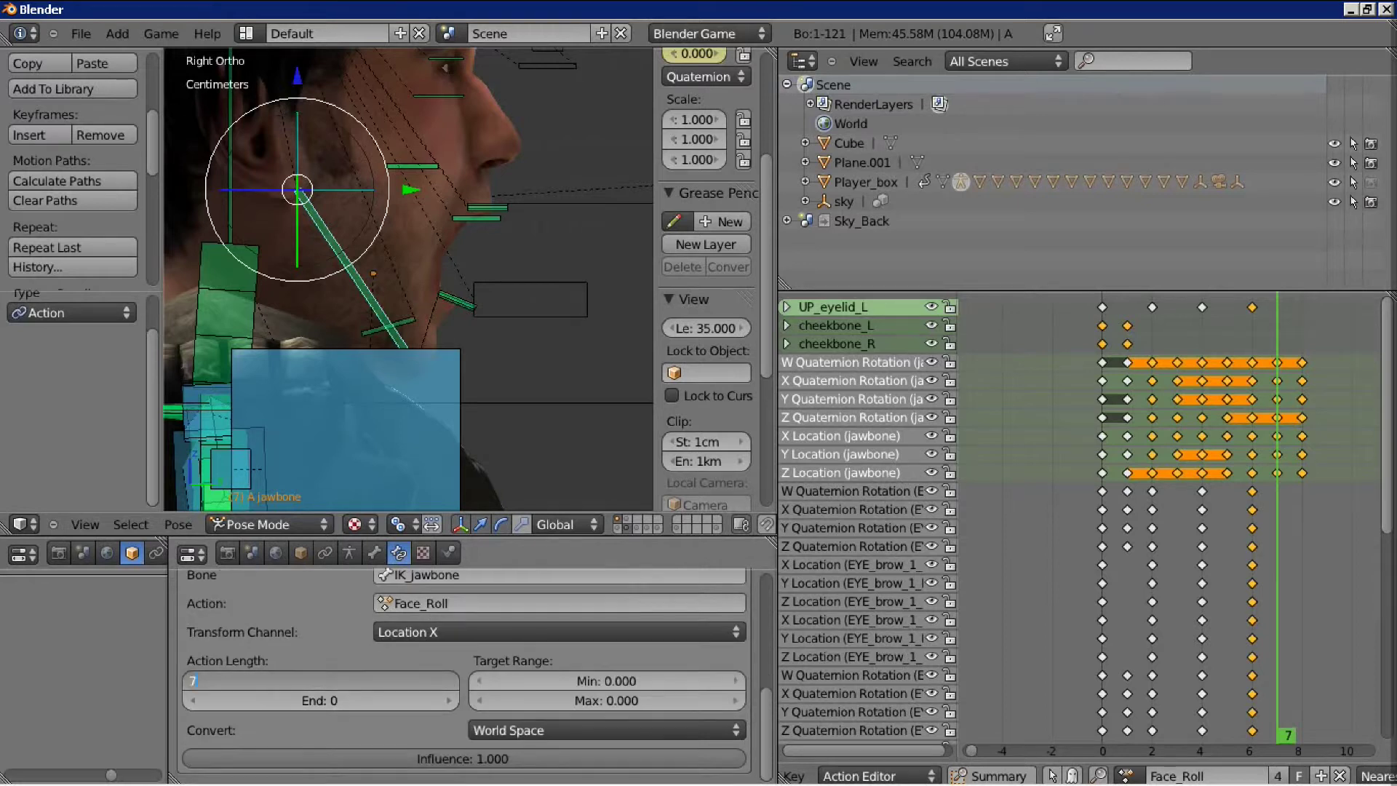
type("6")
key("Tab")
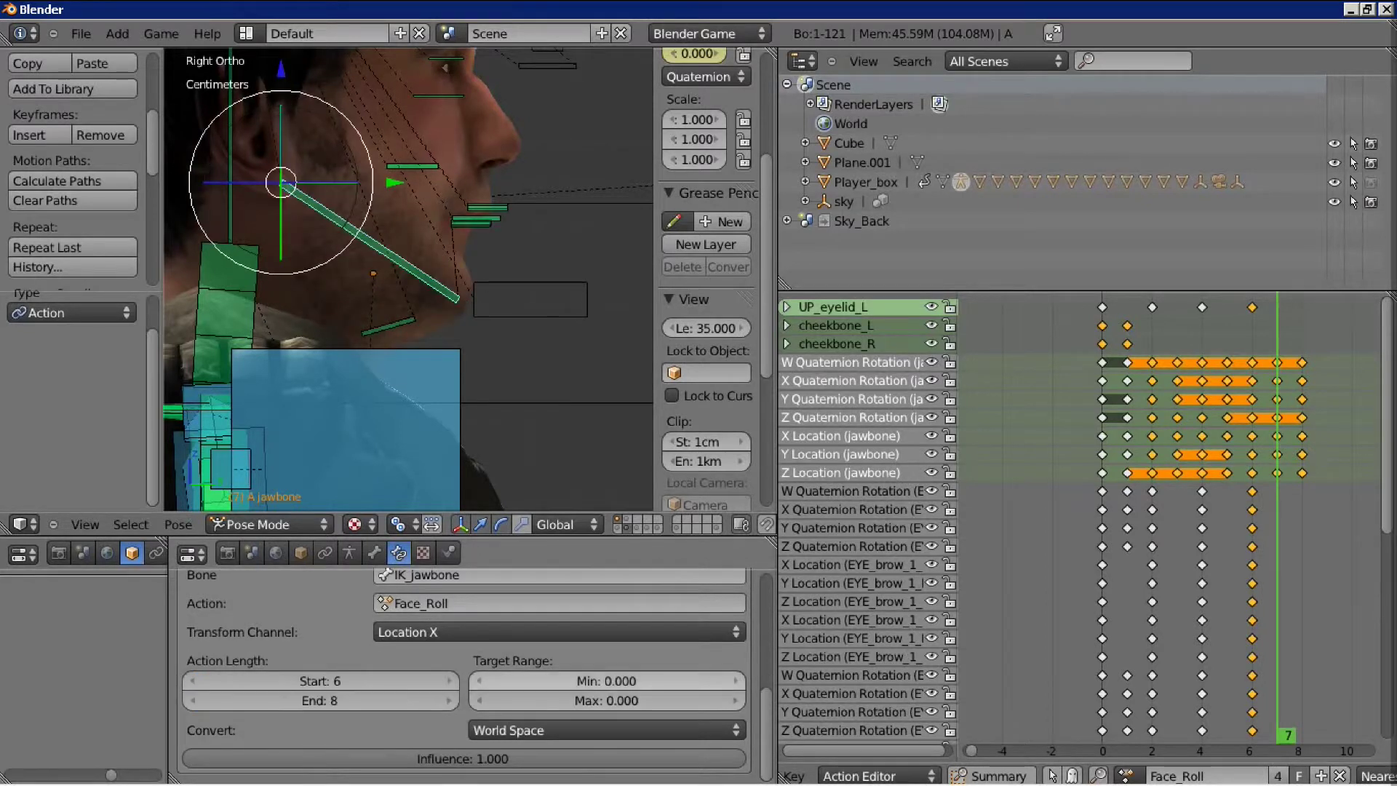
left_click(606, 729)
left_click(509, 639)
left_click(509, 631)
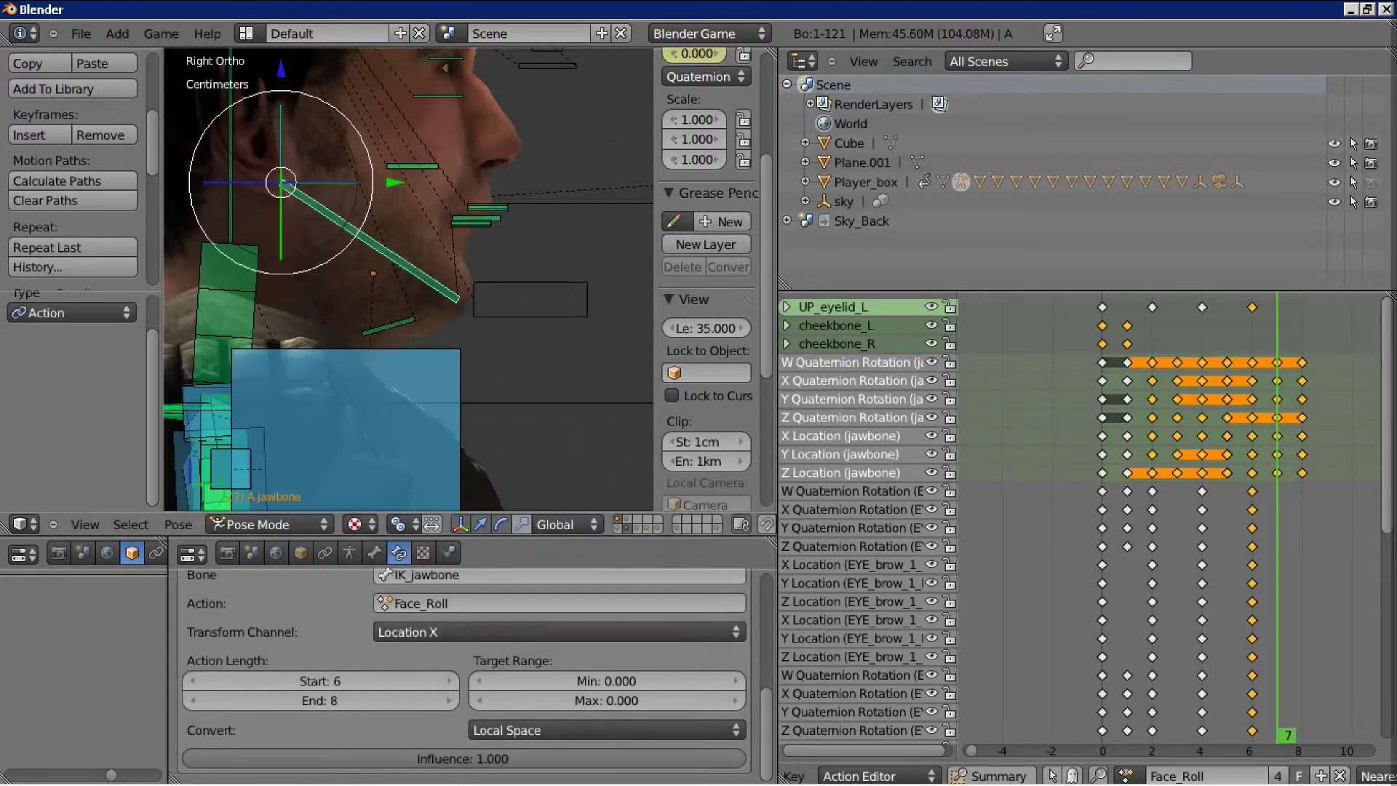
left_click(509, 631)
left_click(436, 588)
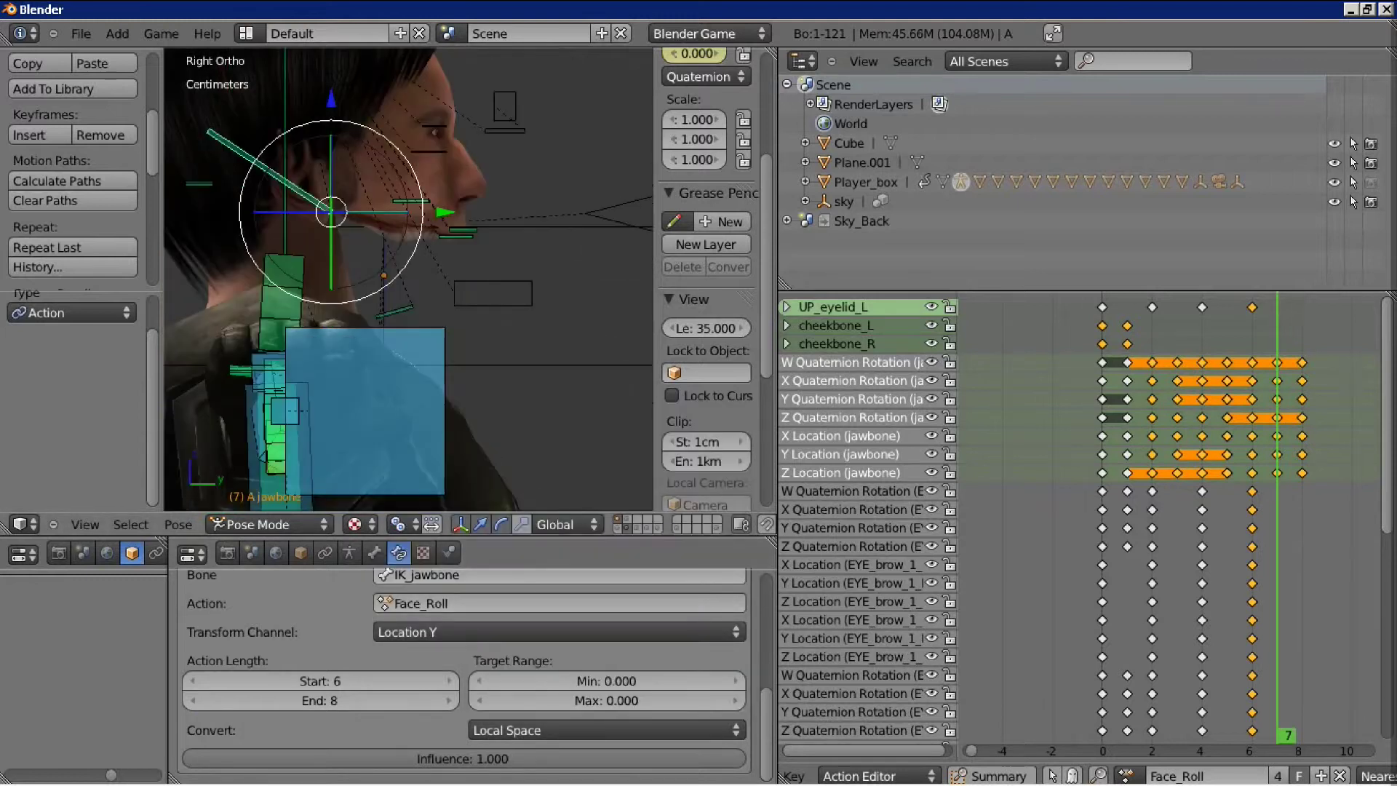
Set the Action constraint's target range to Min -0.100 and Max 0.200.
right_click(502, 293)
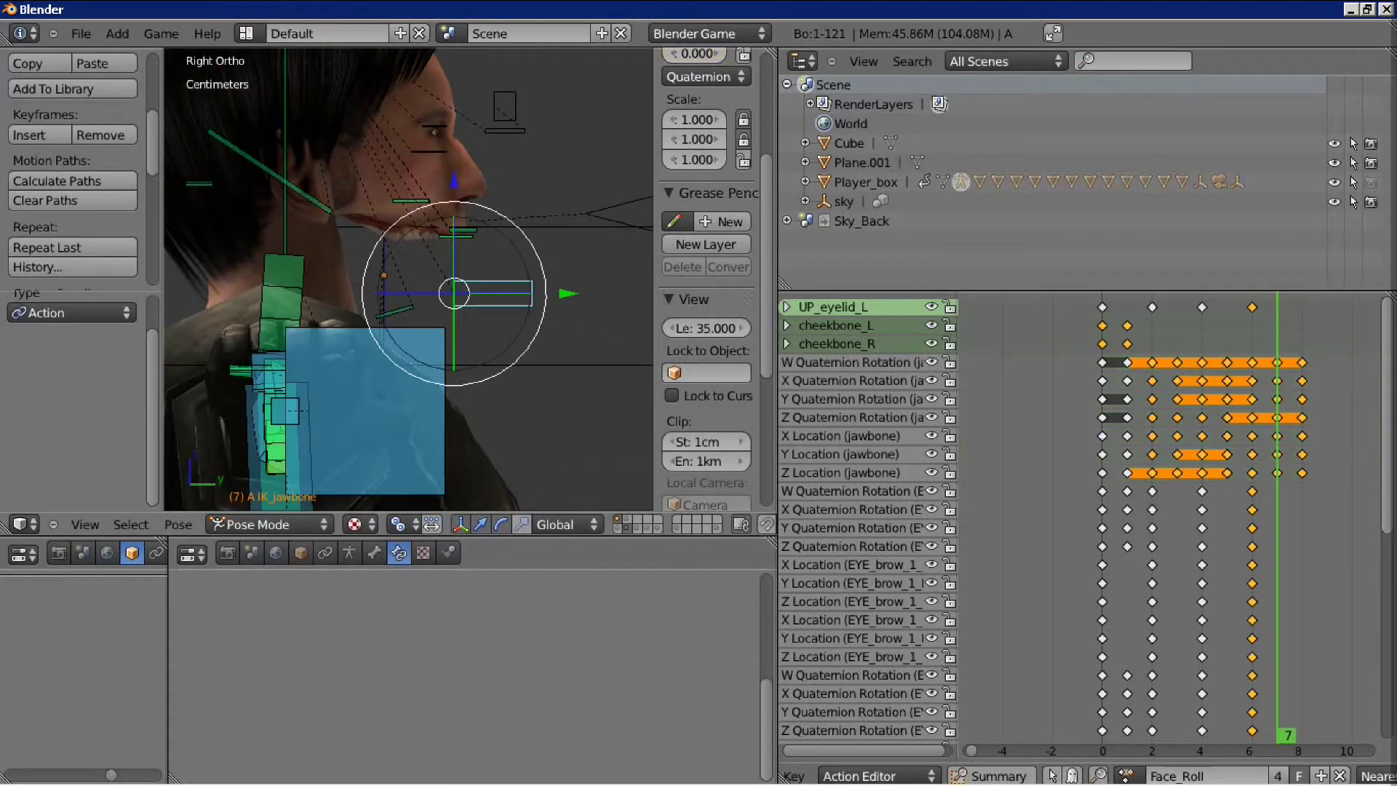
right_click(291, 187)
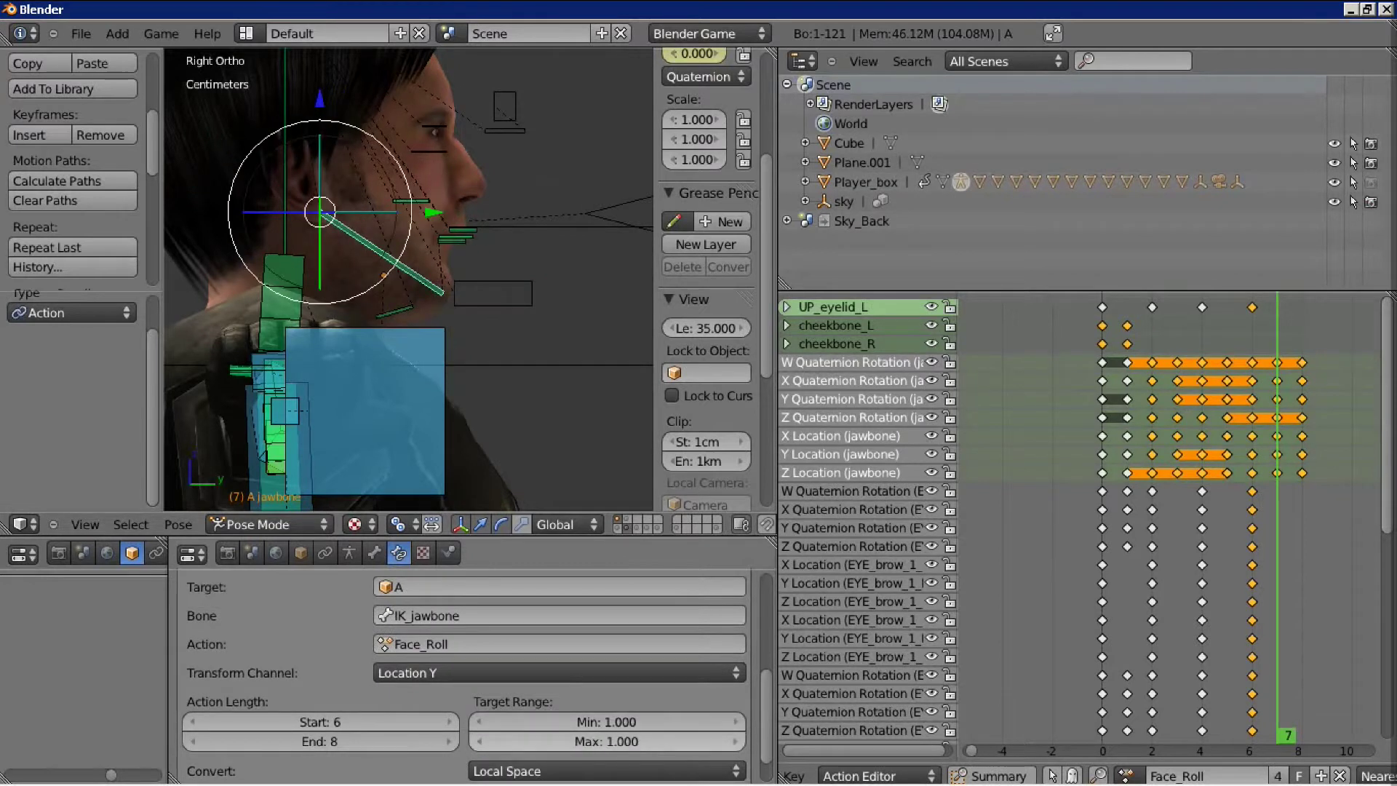
key("ctrl+z")
key("ctrl+shift+z")
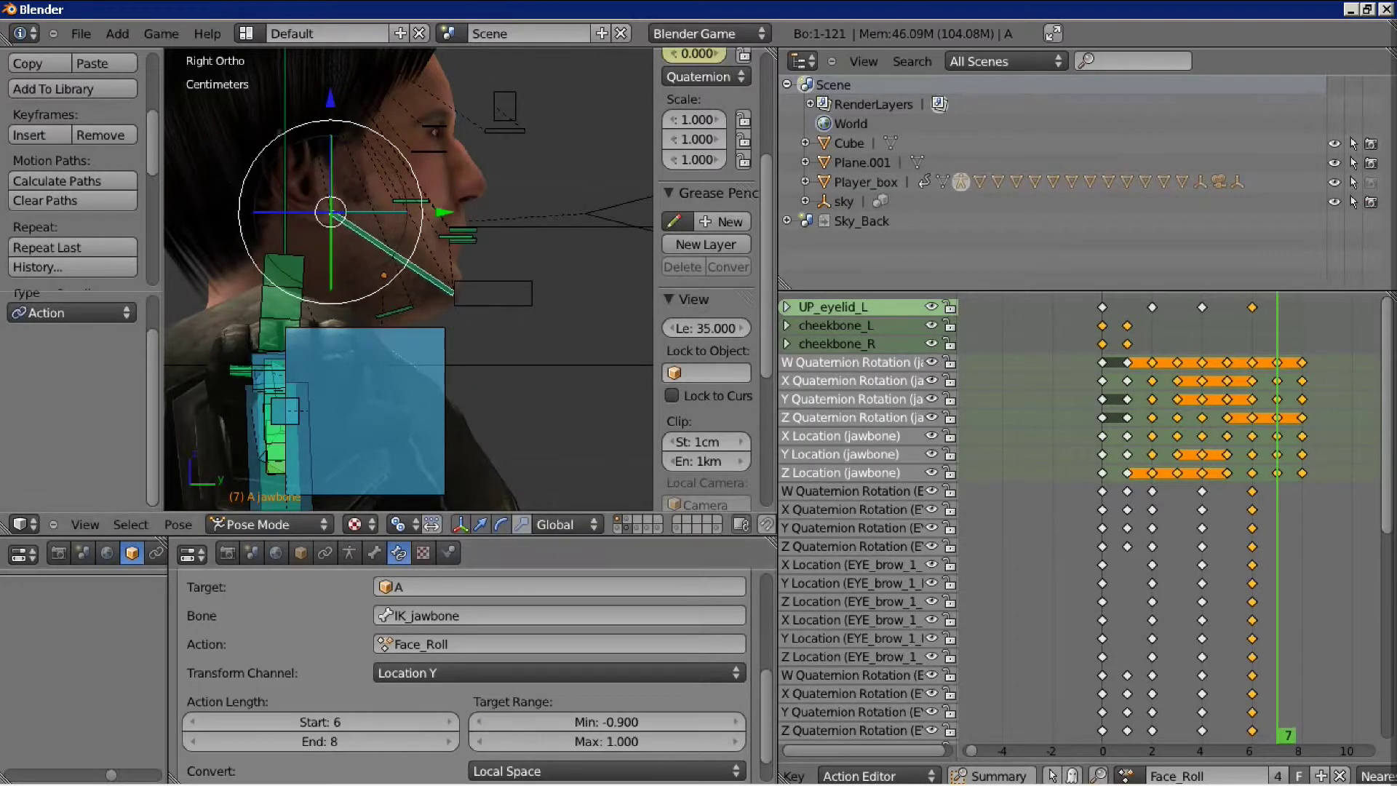
type("-1")
key("Return")
left_click_drag(606, 722, 575, 722)
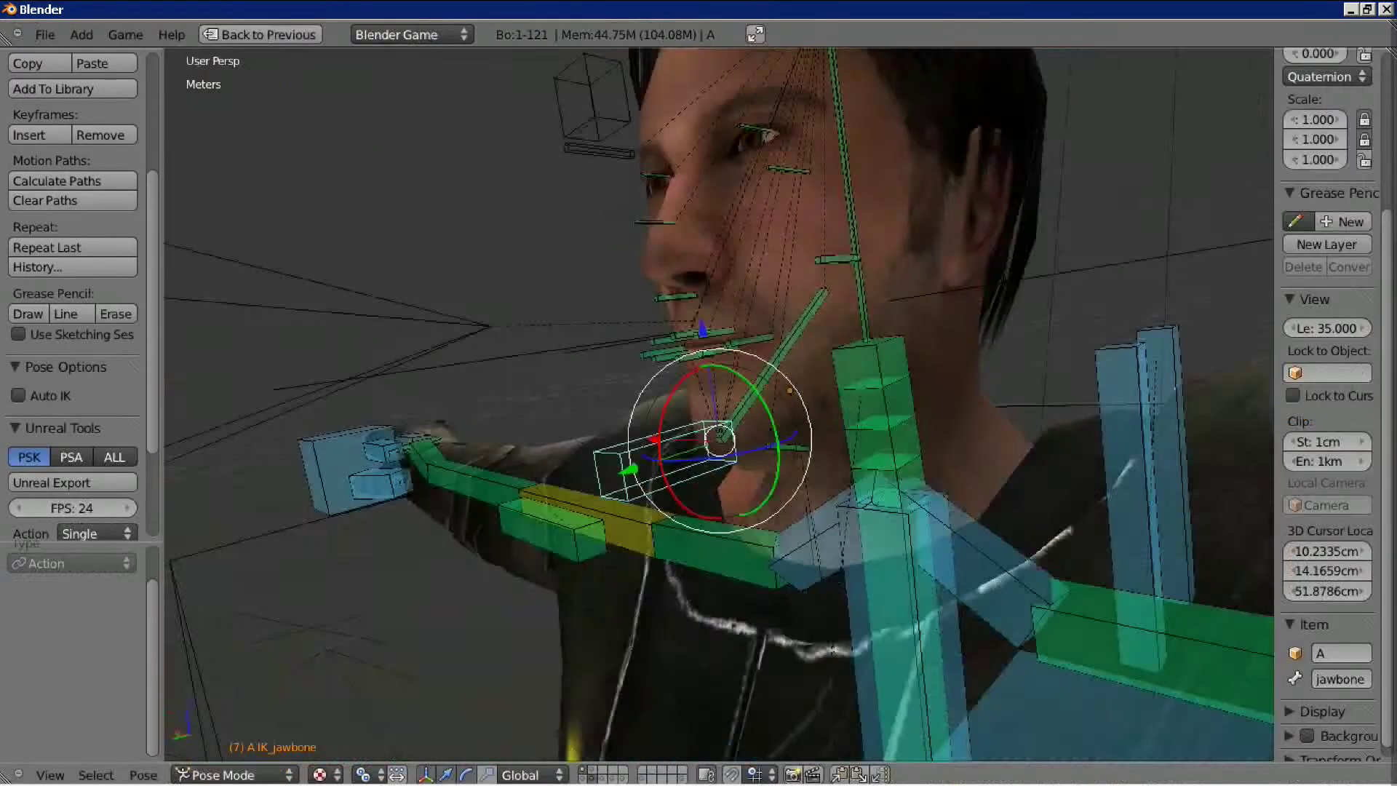
Test the jaw by grabbing IK_jawbone, then maximize the 3D viewport.
key("g")
key("Return")
key("g")
key("Return")
key("g")
key("Return")
key("ctrl+Up")
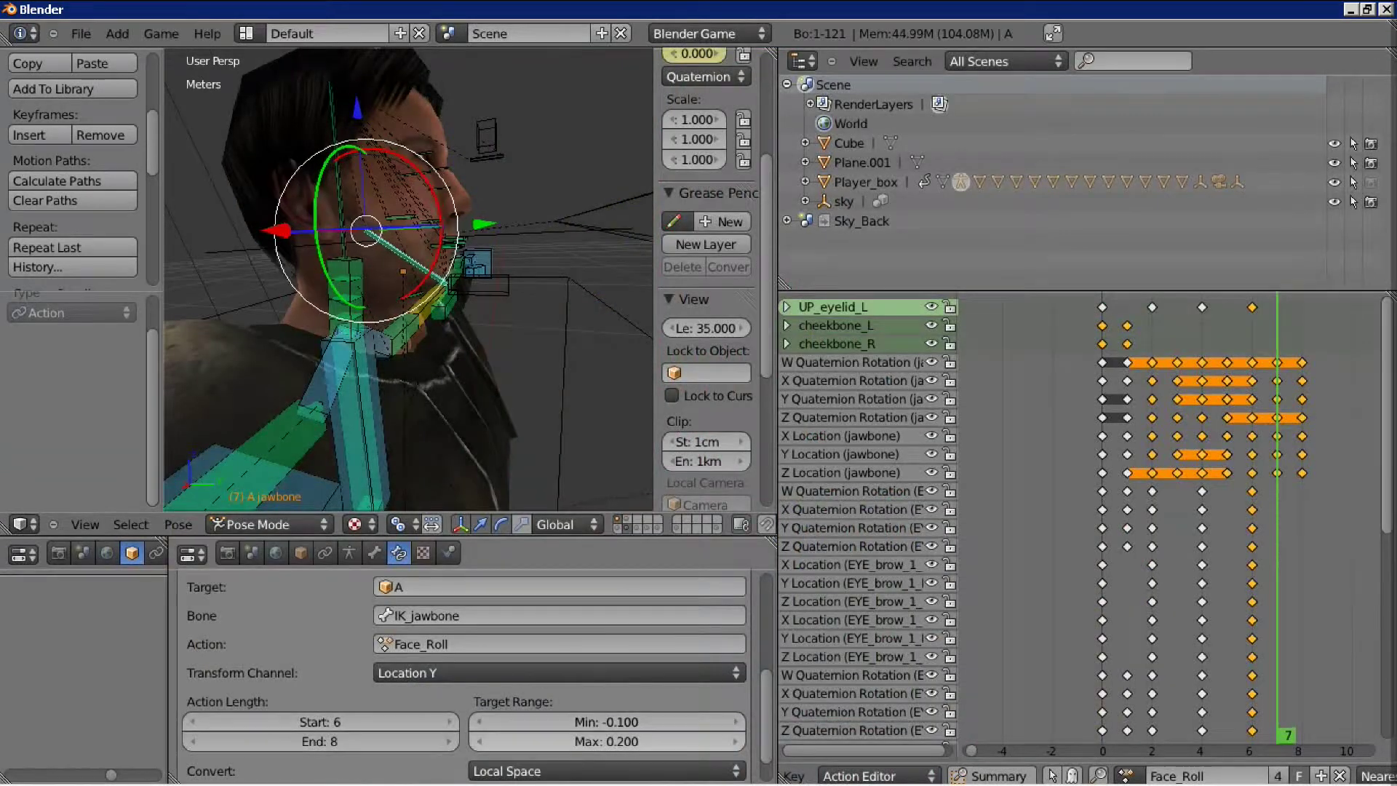
key("ctrl+Up")
middle_click_drag(698, 392, 800, 393)
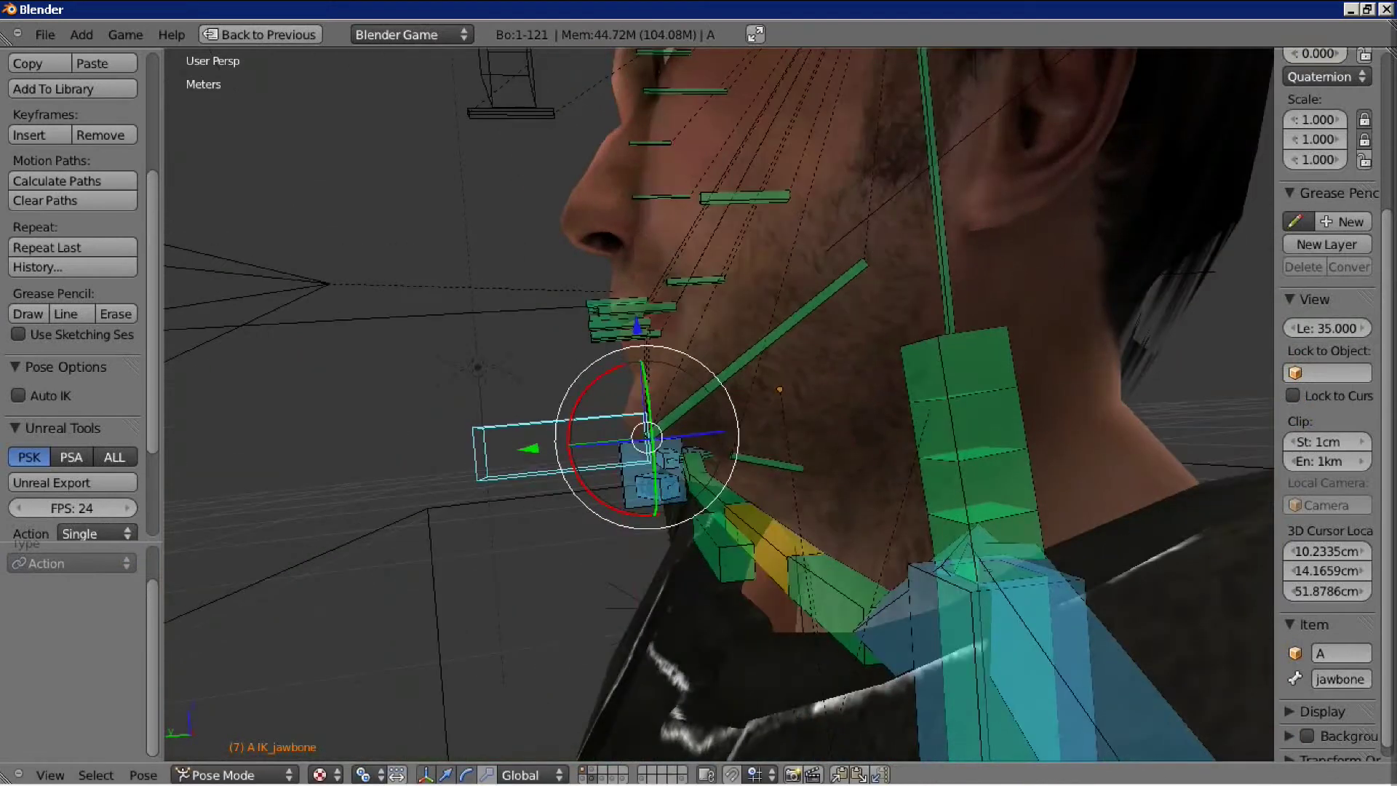
Grab IK_jawbone in Pose Mode to test-open the mouth.
key("g")
key("Return")
mouse_move(699, 393)
middle_mouse_down()
mouse_move(626, 408)
mouse_move(655, 291)
middle_mouse_up()
key("g")
key("Return")
key("g")
key("Return")
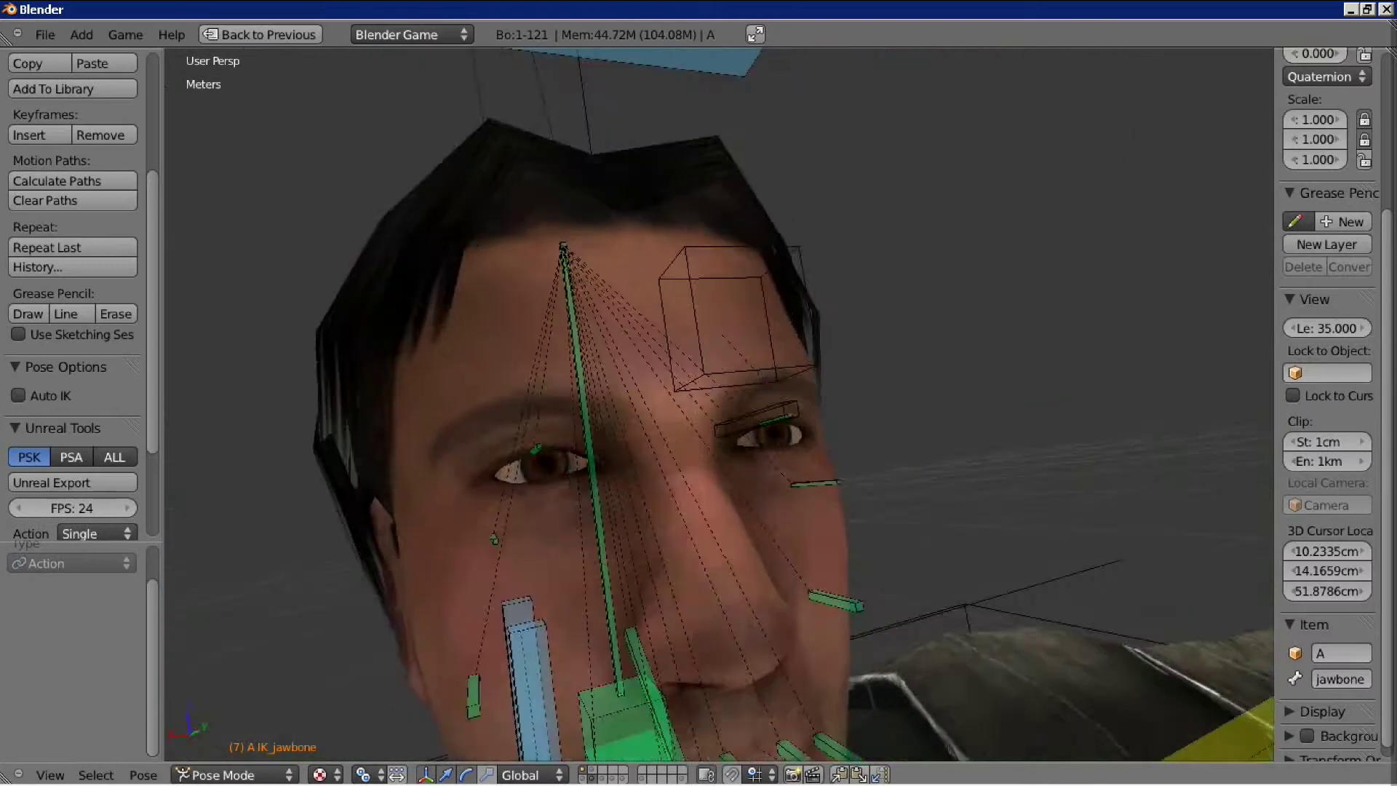
middle_click_drag(699, 393, 553, 393)
Select the hair mesh in Object Mode and toggle into and out of Edit Mode.
key("ctrl+Tab")
right_click(437, 218)
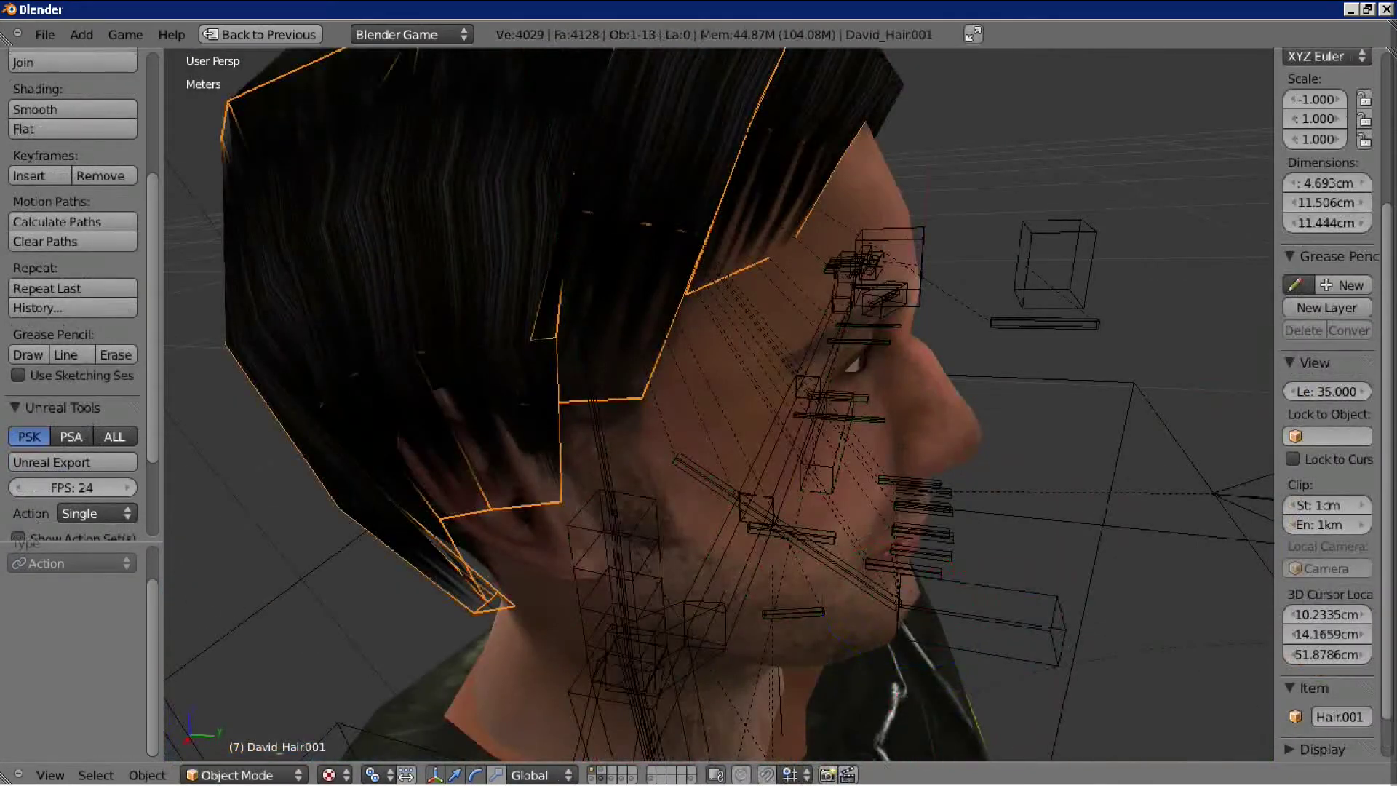
key("Tab")
key("Tab")
middle_click_drag(699, 393, 844, 393)
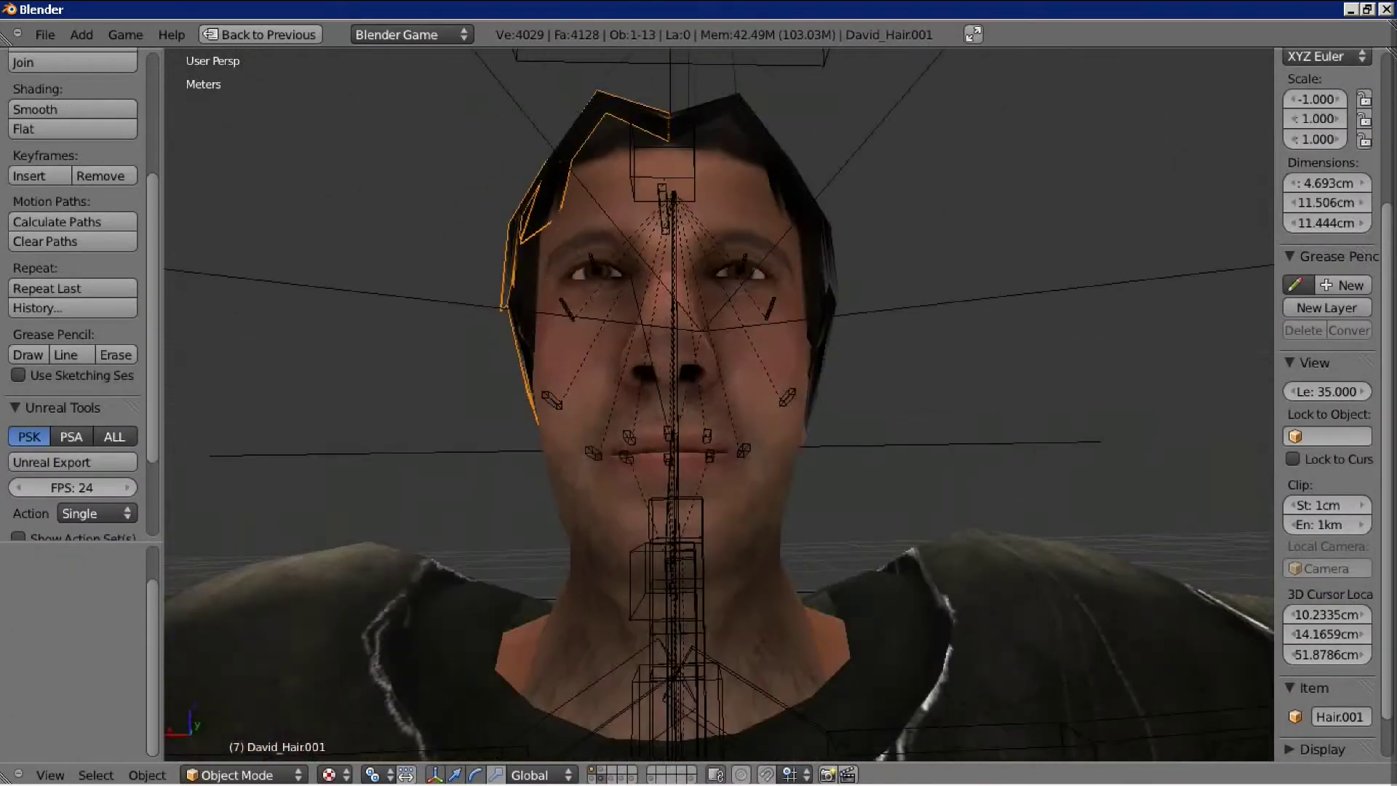
middle_click_drag(698, 392, 553, 393)
key("Tab")
key("Tab")
mouse_move(698, 393)
middle_mouse_down()
mouse_move(844, 393)
mouse_move(698, 248)
middle_mouse_up()
Retest the jaw opening from several angles, then put the head mesh in Weight Paint mode.
key("ctrl+Tab")
key("g")
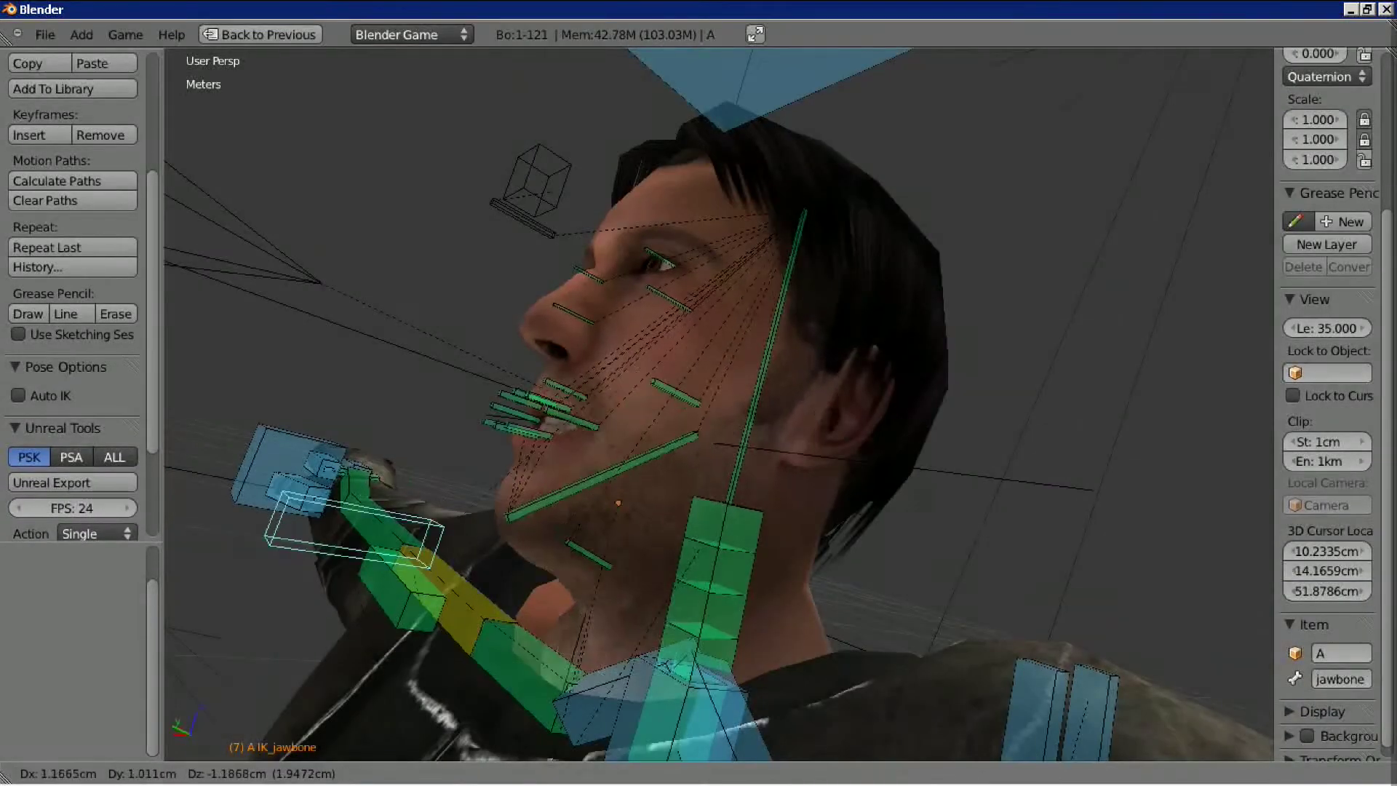
middle_click_drag(698, 393, 844, 393)
middle_click_drag(698, 393, 800, 451)
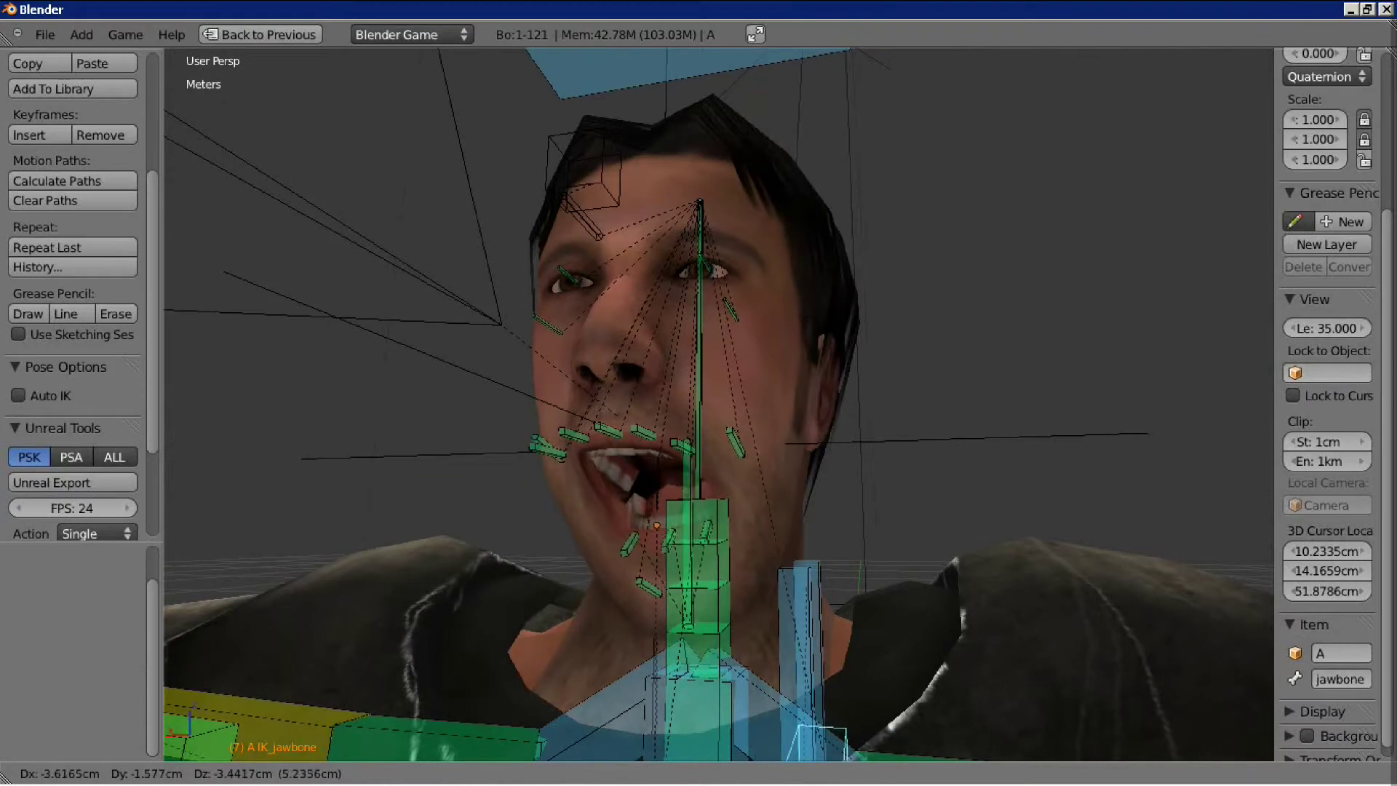
middle_click_drag(698, 393, 553, 393)
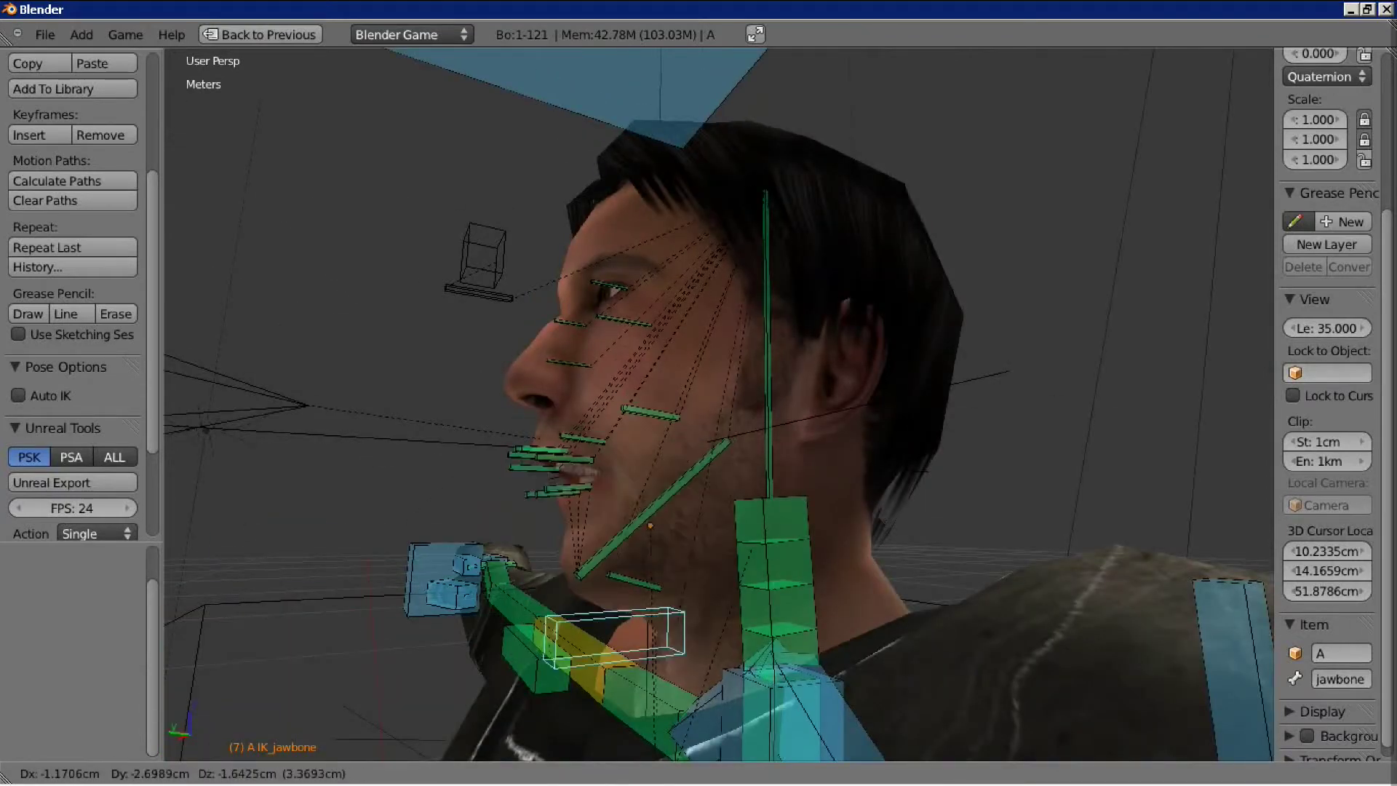
key("Return")
middle_click_drag(698, 392, 771, 392)
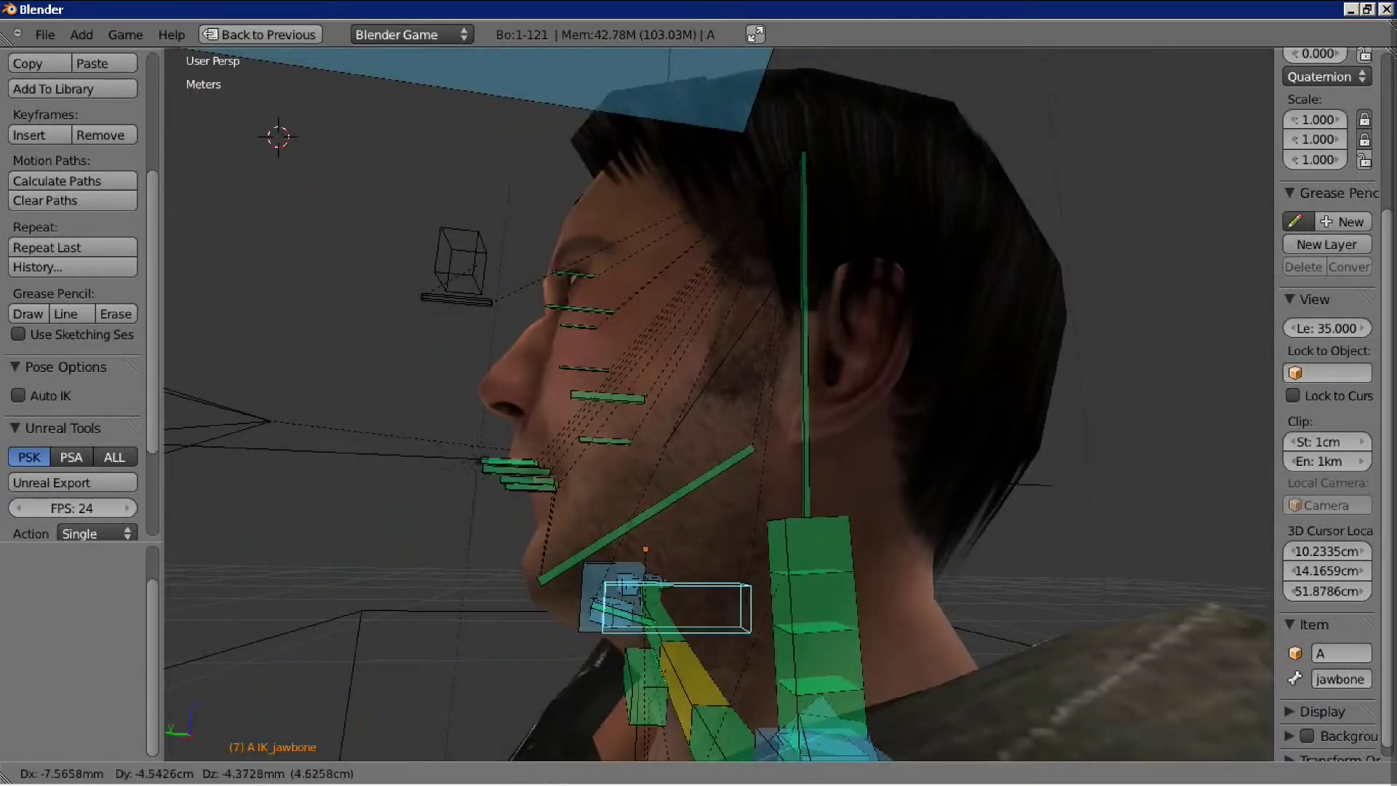
scroll(698, 393, "up", 3)
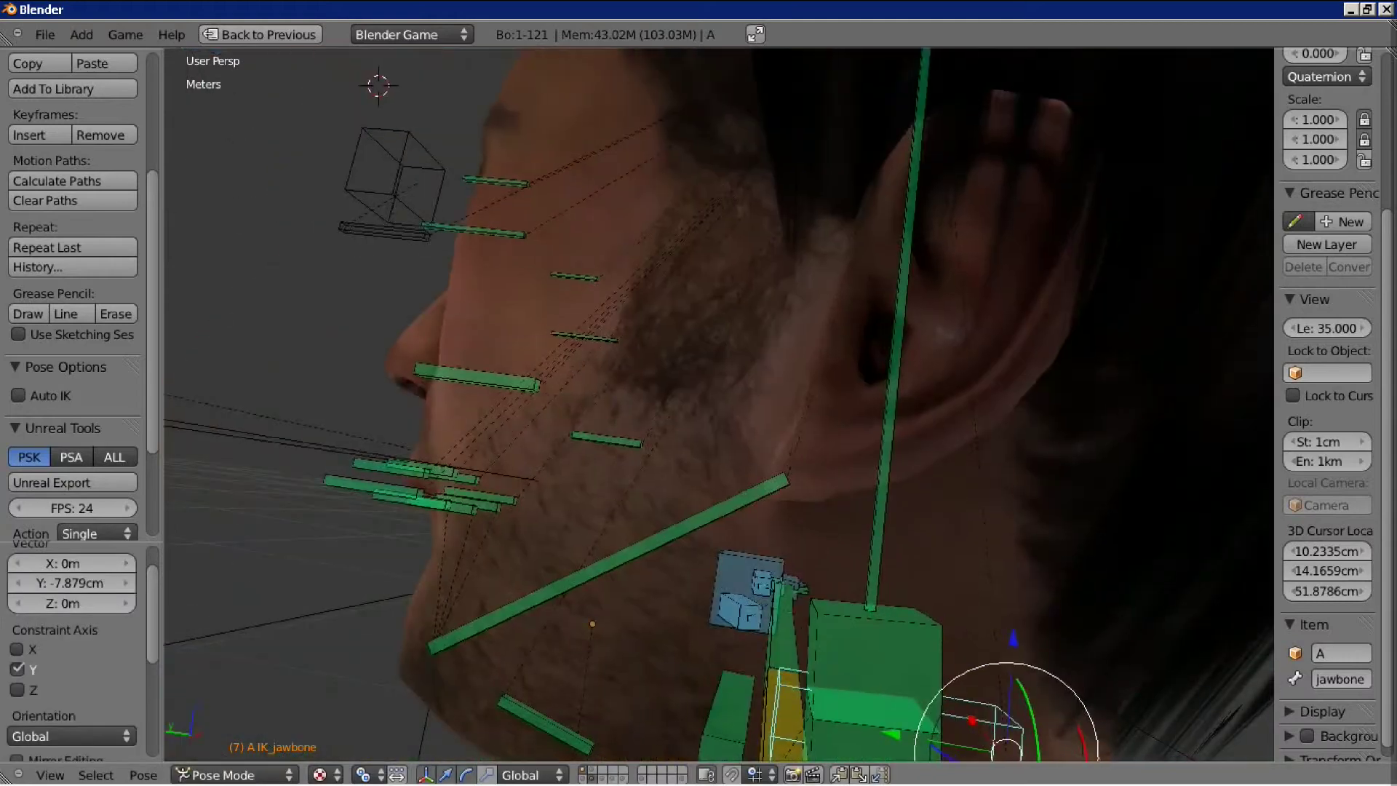
middle_click_drag(698, 393, 771, 393)
key("ctrl+Tab")
left_click(240, 774)
left_click(236, 641)
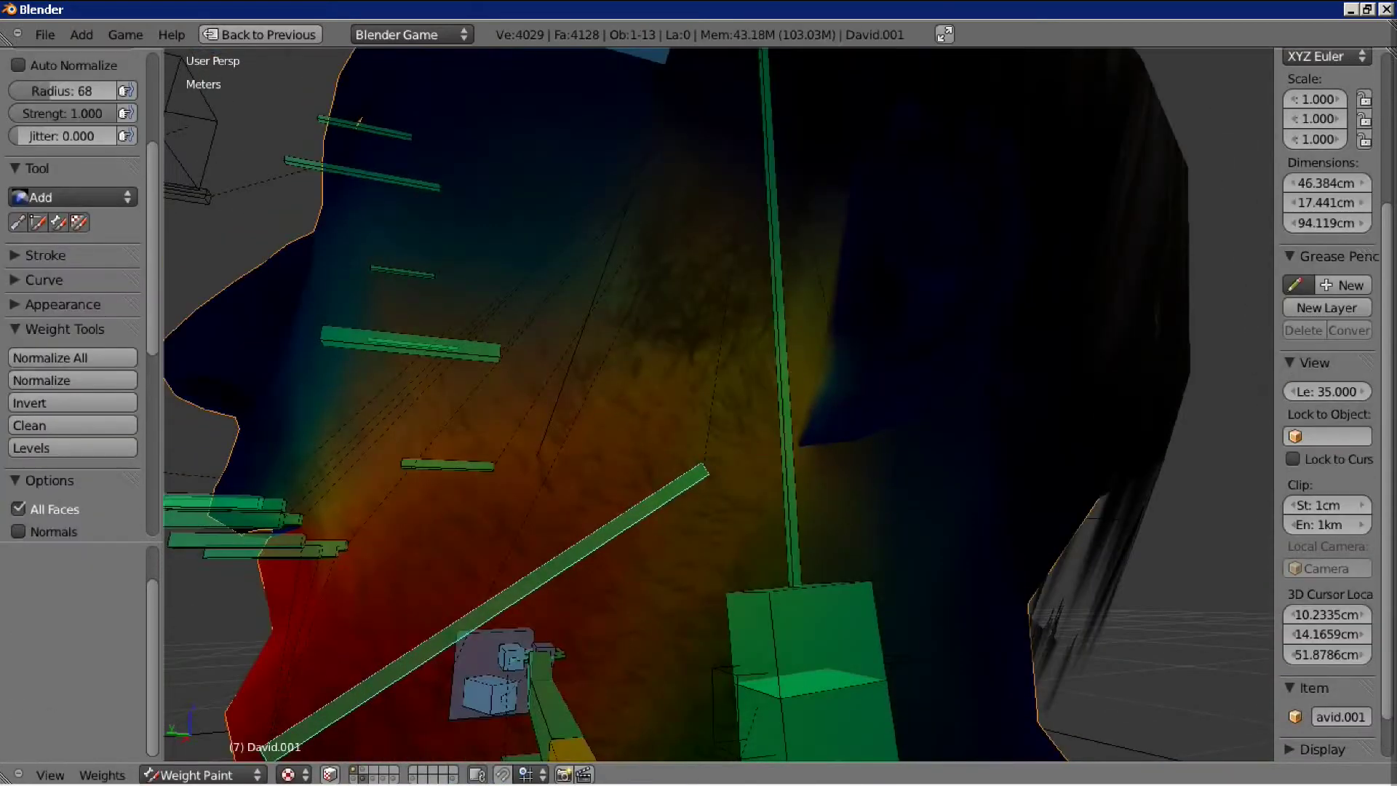
Smooth the cheek's jaw weights with the Blur brush, then start moving the jawbone in Pose Mode.
middle_click_drag(771, 466, 873, 468)
left_click(73, 196)
left_click(58, 306)
left_click(867, 472)
mouse_move(867, 533)
middle_mouse_down()
mouse_move(822, 435)
mouse_move(717, 405)
mouse_move(949, 426)
mouse_move(487, 384)
mouse_move(577, 446)
mouse_move(724, 420)
mouse_move(717, 546)
mouse_move(686, 537)
mouse_move(723, 461)
mouse_move(841, 405)
mouse_move(805, 375)
middle_mouse_up()
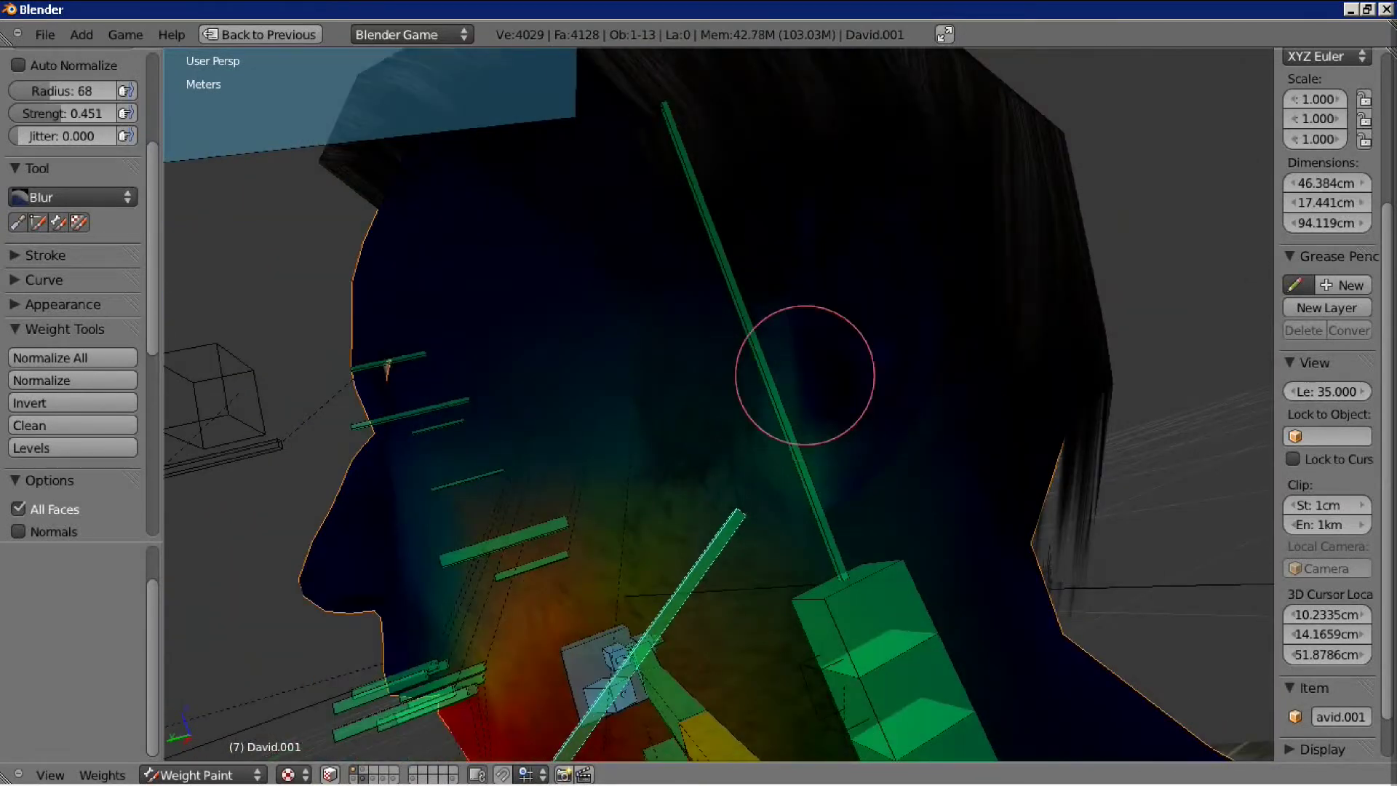
mouse_move(834, 485)
middle_mouse_down()
mouse_move(711, 395)
mouse_move(499, 494)
mouse_move(499, 417)
mouse_move(577, 417)
mouse_move(514, 718)
mouse_move(586, 405)
middle_mouse_up()
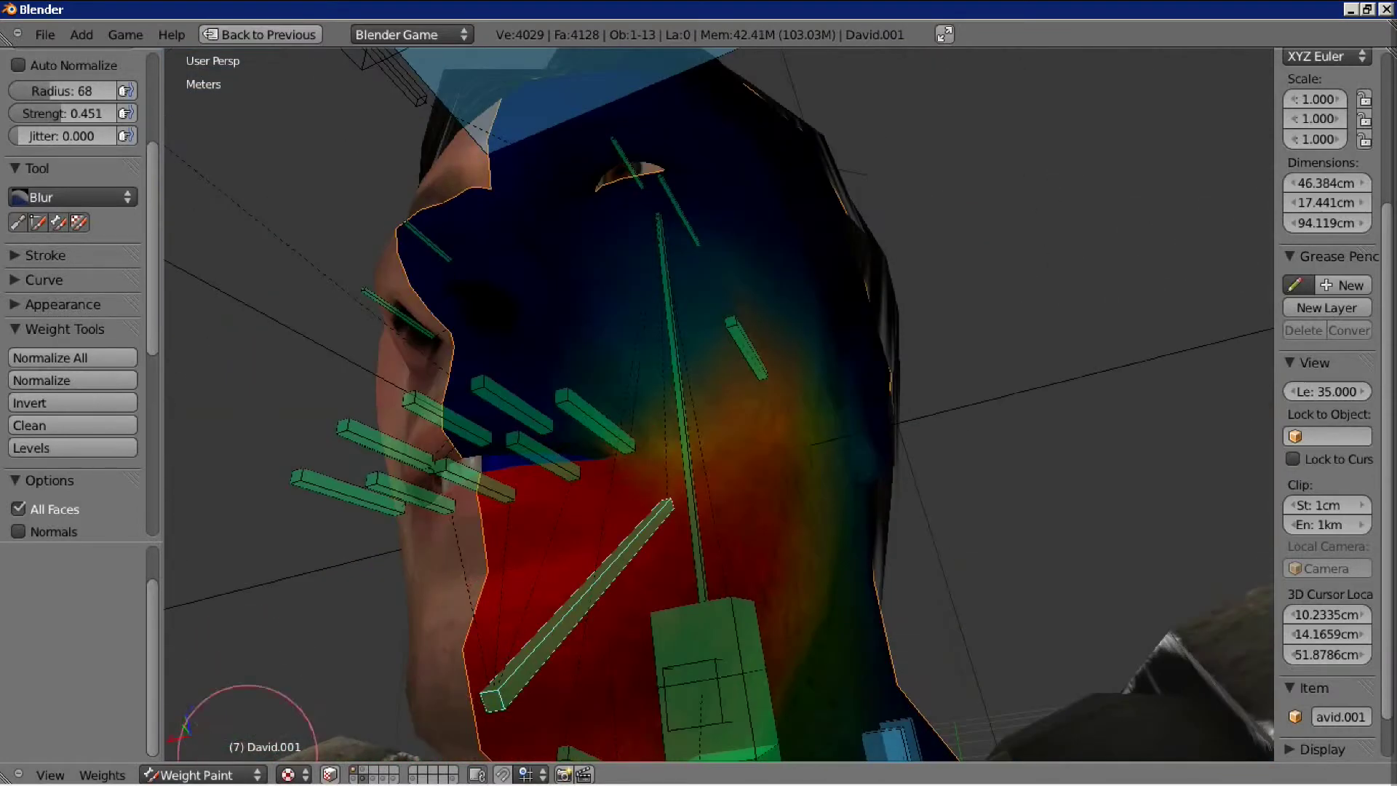
key("ctrl+Tab")
key("ctrl+Tab")
key("g")
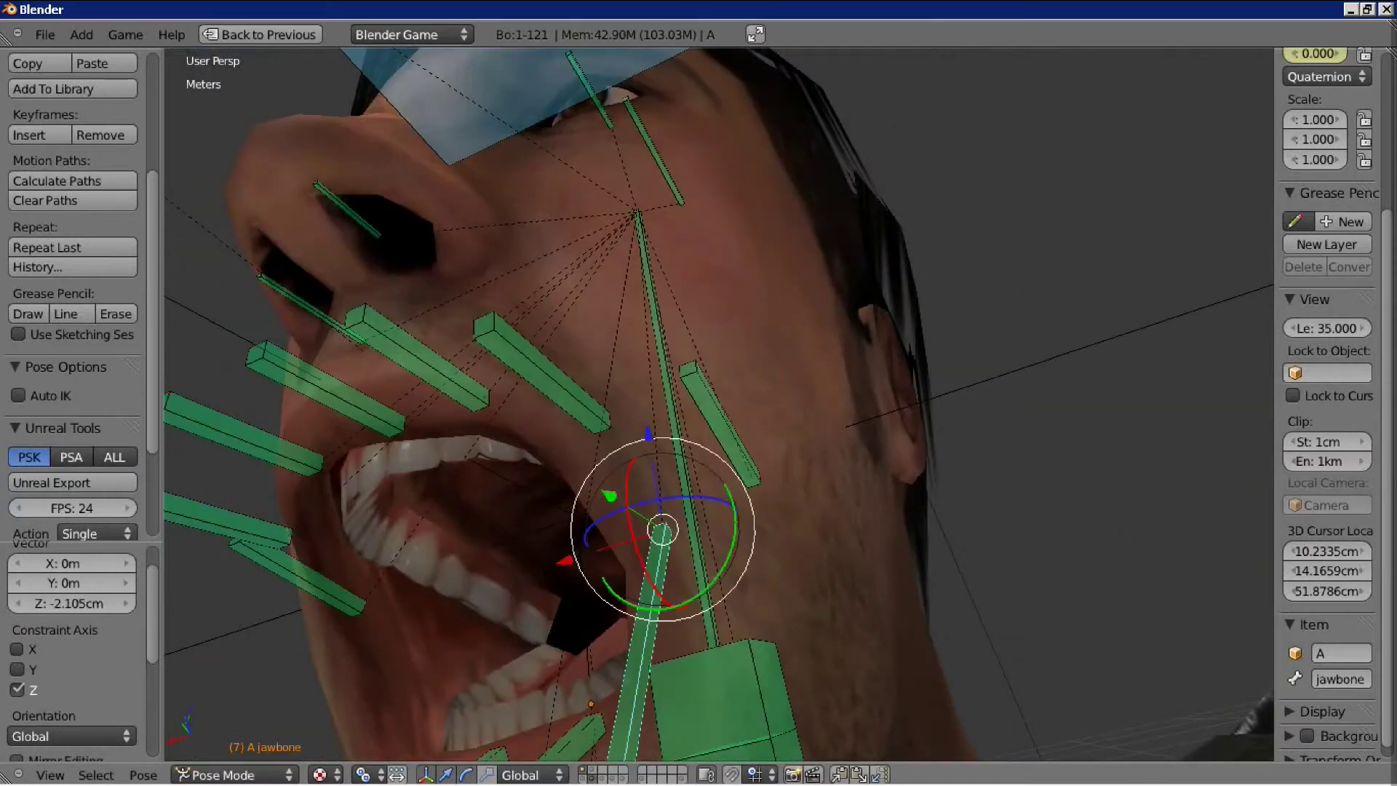
Return the head to Weight Paint and set a Blur brush at strength 0.167 around the mouth.
key("ctrl+Tab")
left_click(244, 773)
left_click(225, 642)
mouse_move(545, 422)
middle_mouse_down()
mouse_move(568, 377)
mouse_move(888, 342)
middle_mouse_up()
mouse_move(795, 374)
middle_mouse_down()
mouse_move(670, 567)
mouse_move(724, 333)
mouse_move(713, 574)
middle_mouse_up()
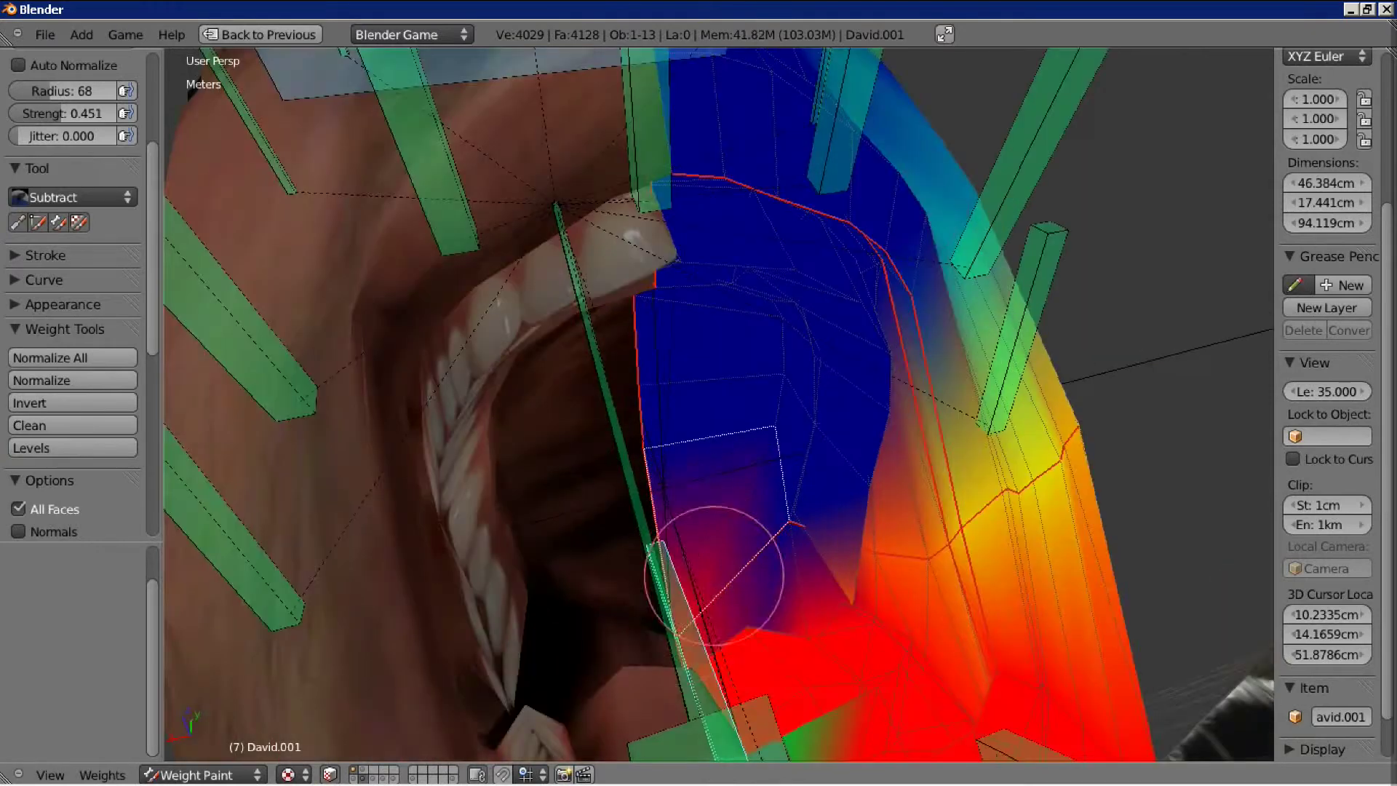
mouse_move(893, 413)
middle_mouse_down()
mouse_move(723, 272)
mouse_move(836, 571)
mouse_move(705, 290)
mouse_move(940, 247)
mouse_move(835, 315)
mouse_move(764, 468)
mouse_move(664, 421)
mouse_move(694, 411)
mouse_move(647, 449)
middle_mouse_up()
mouse_move(668, 311)
middle_mouse_down()
mouse_move(577, 280)
mouse_move(577, 193)
mouse_move(607, 269)
middle_mouse_up()
mouse_move(608, 222)
middle_mouse_down()
mouse_move(530, 555)
mouse_move(255, 224)
middle_mouse_up()
left_click(72, 196)
left_click(66, 303)
key("shift+f")
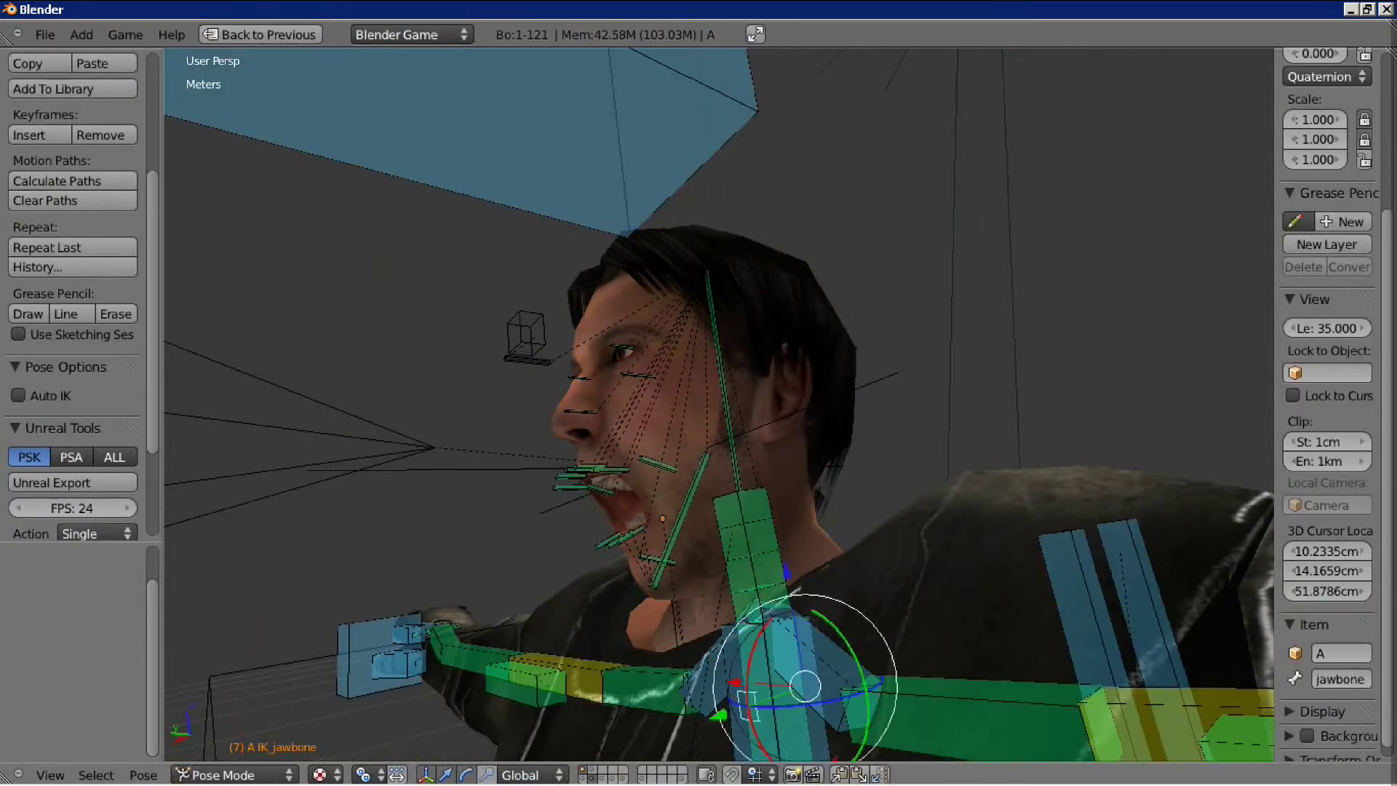
Refine the mouth weights in Weight Paint, then select IK_jawbone in front view.
key("g")
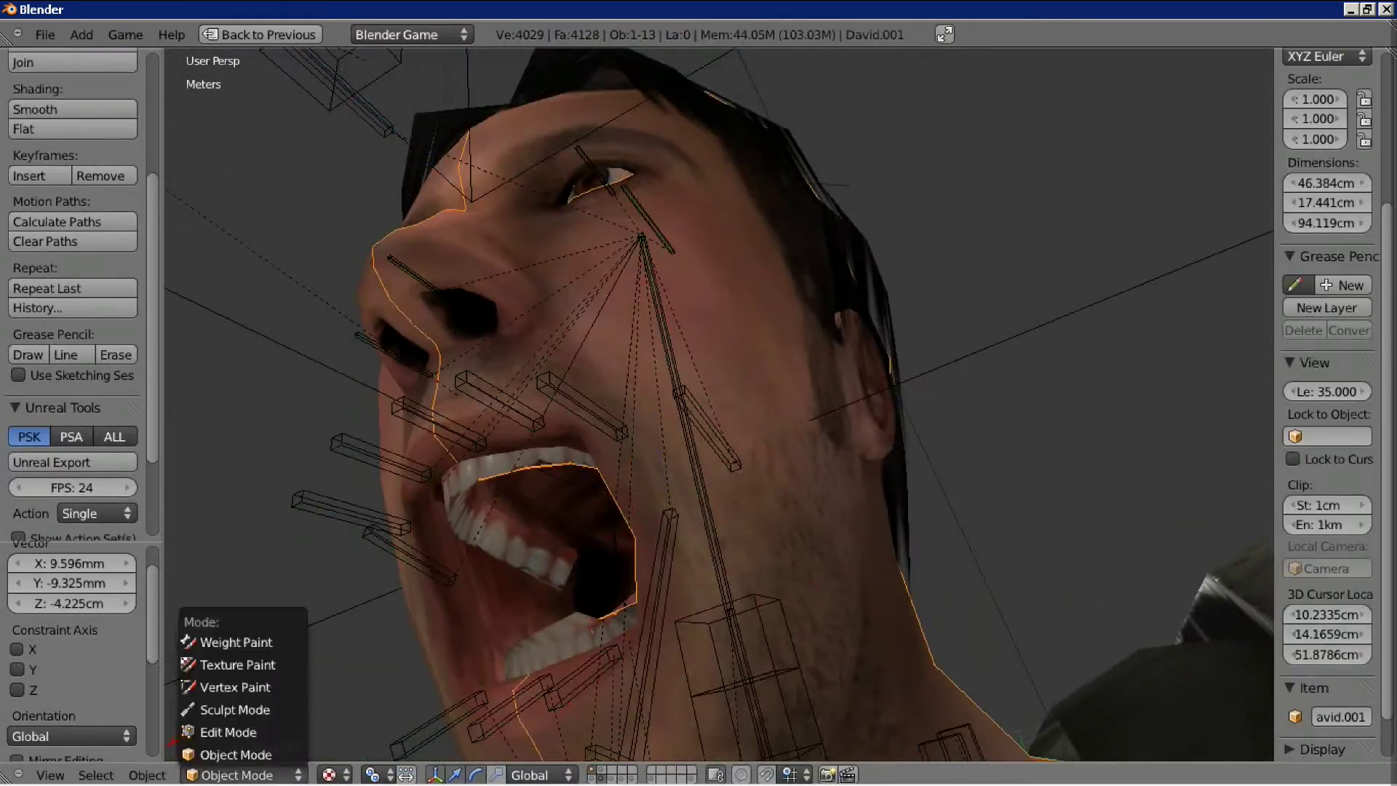
left_click(233, 641)
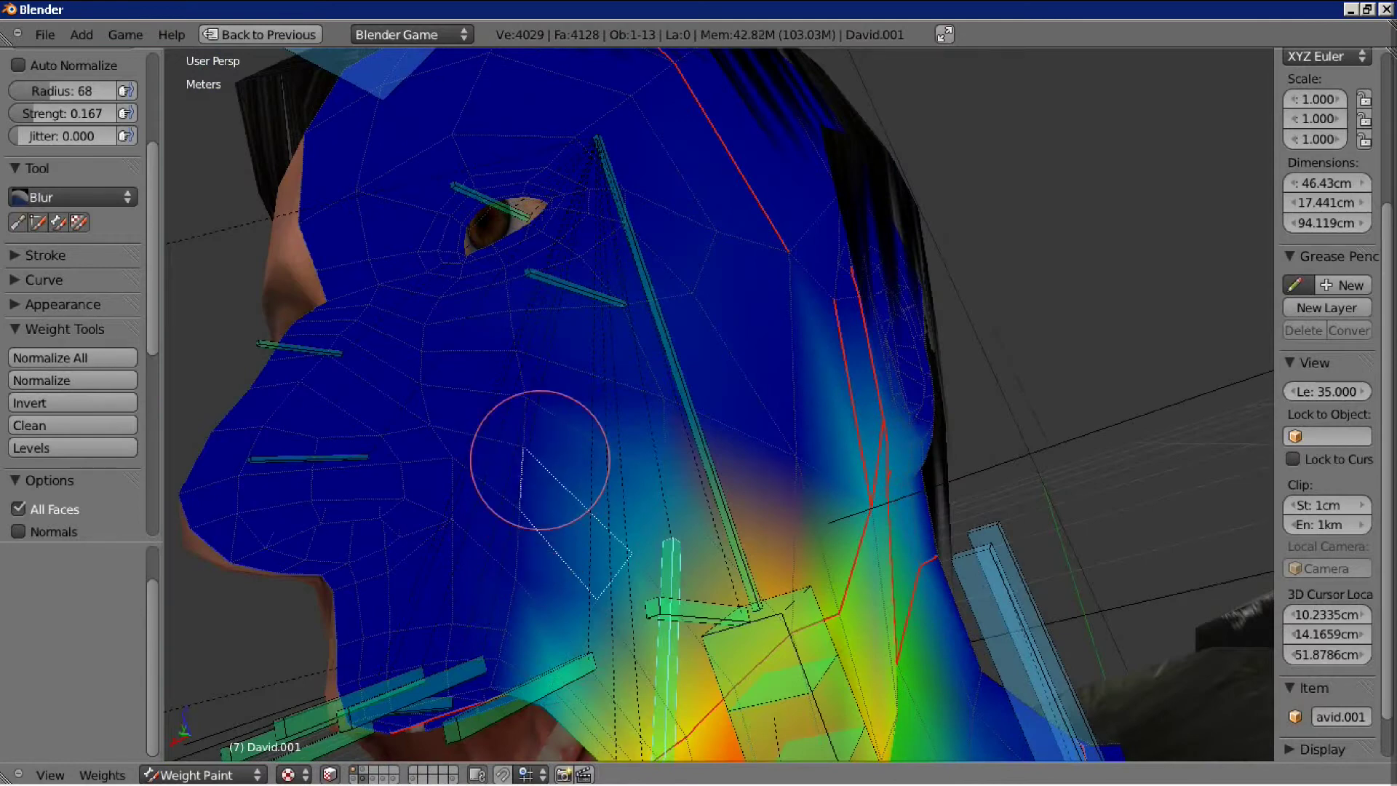
middle_click_drag(540, 460, 691, 454)
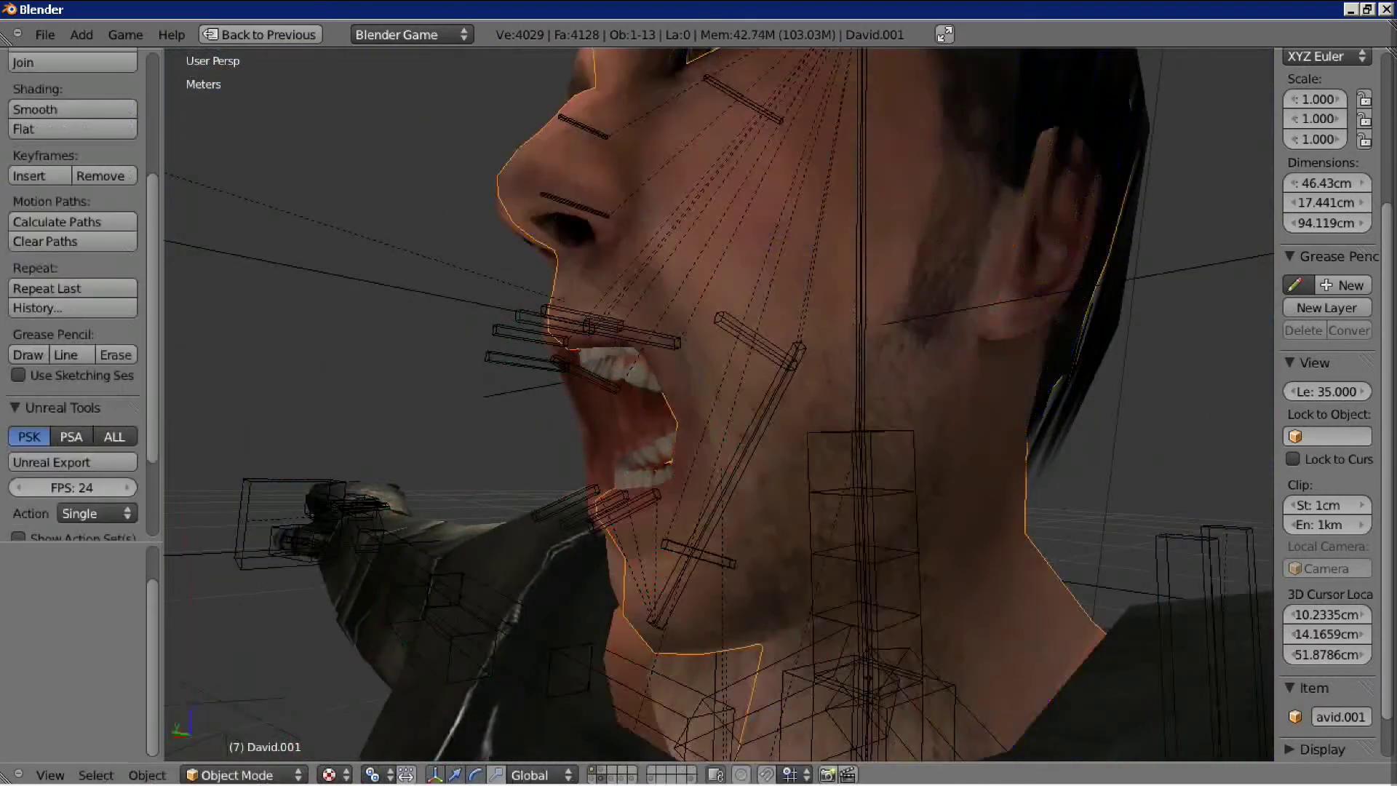
key("a")
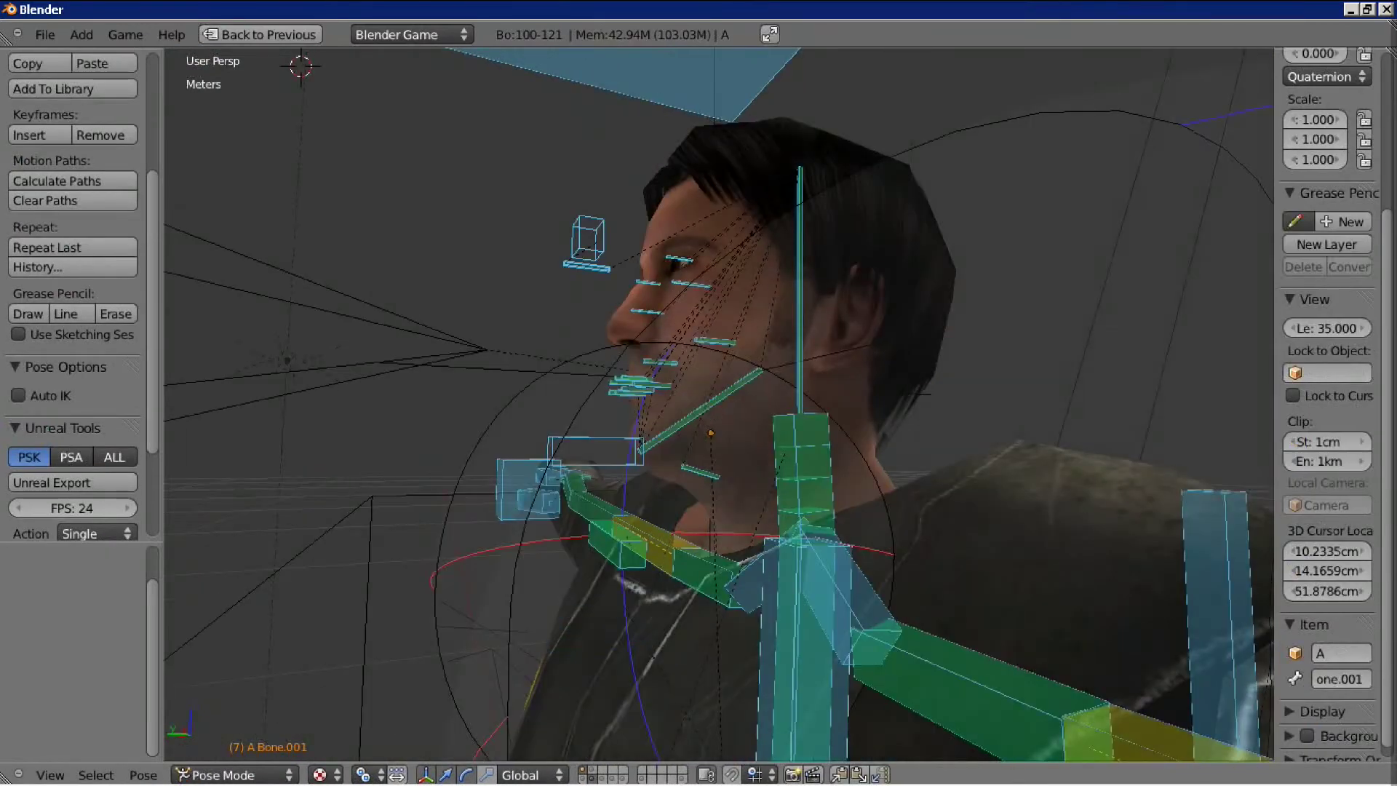
key("g")
key("z")
key("g")
key("Escape")
key("KP_1")
Pull the jaw open to check it clears both rows of teeth, then switch to Photoshop.
key("g")
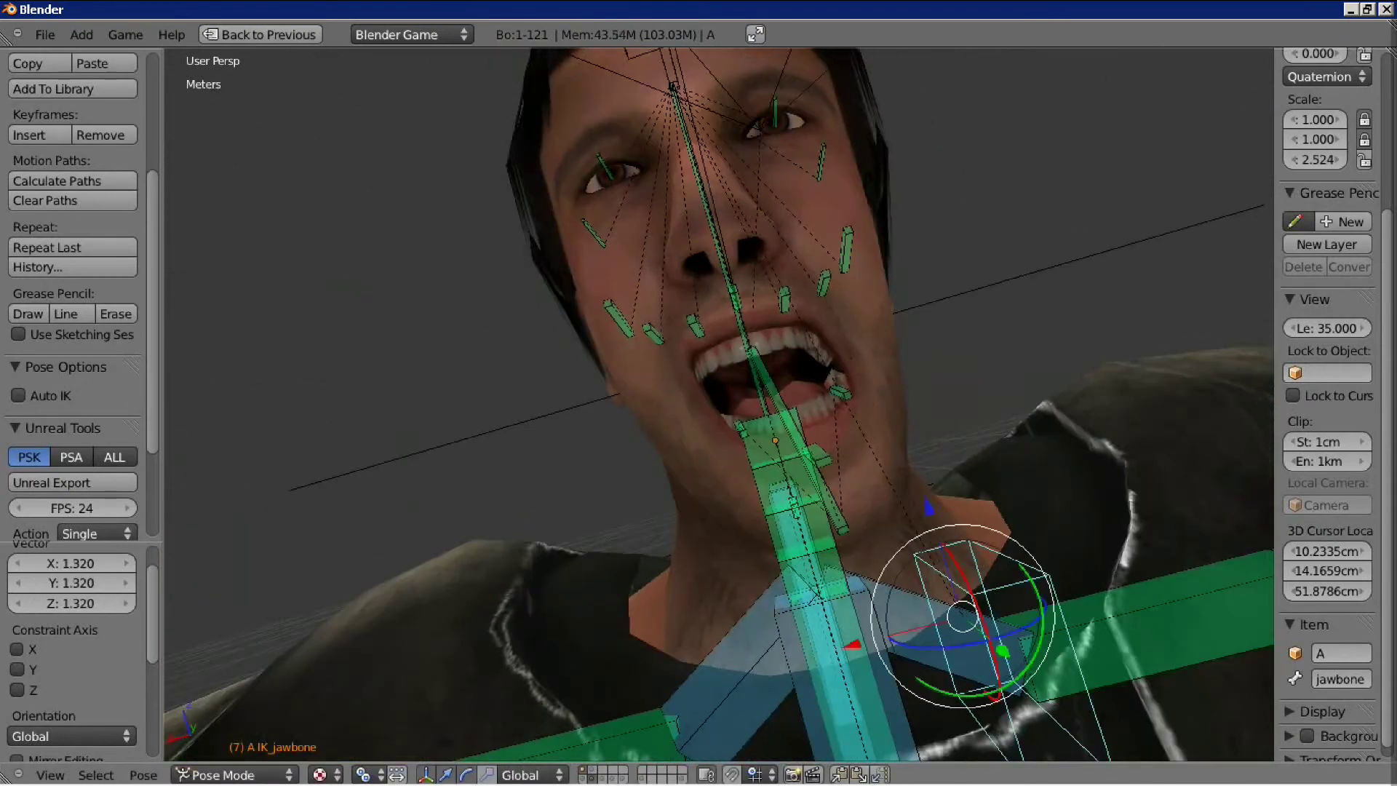
key("g")
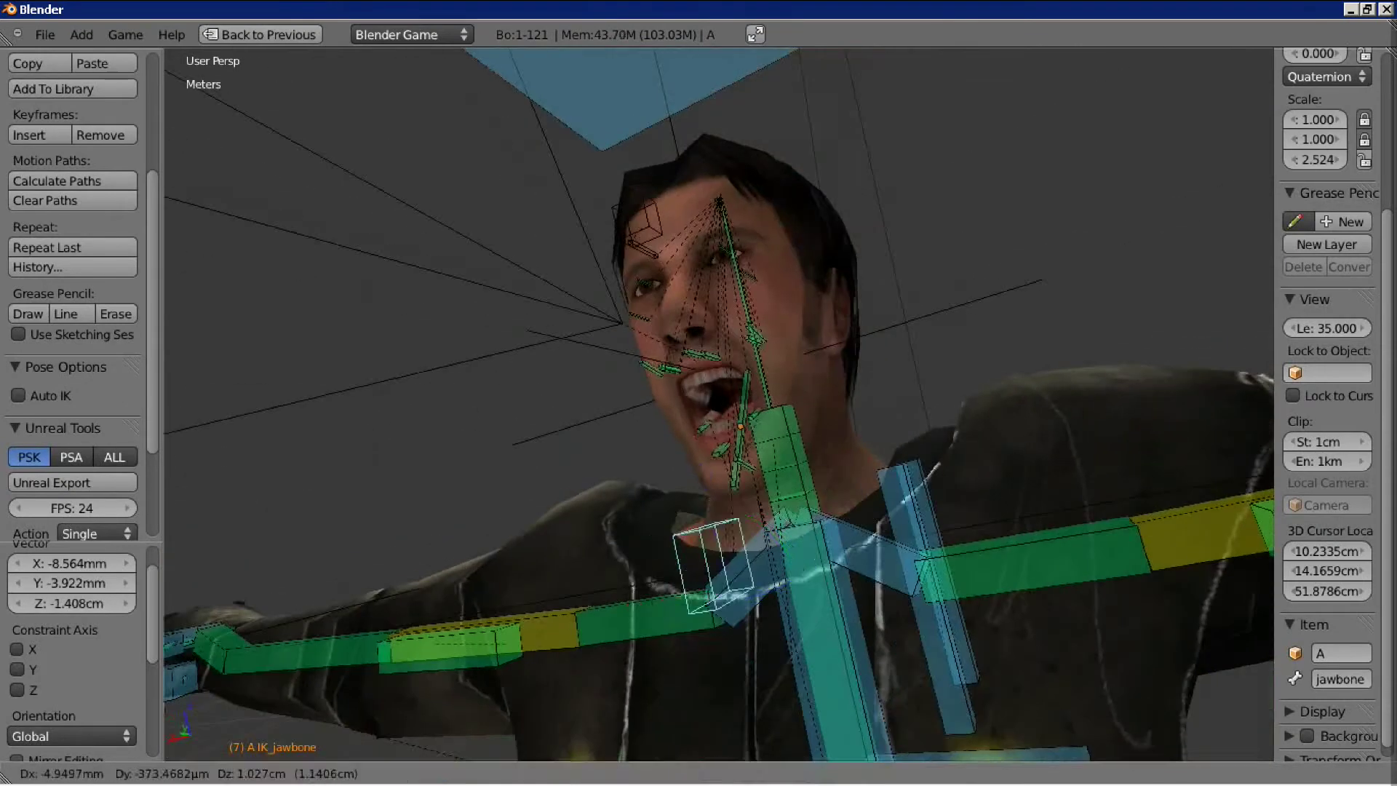
key("Return")
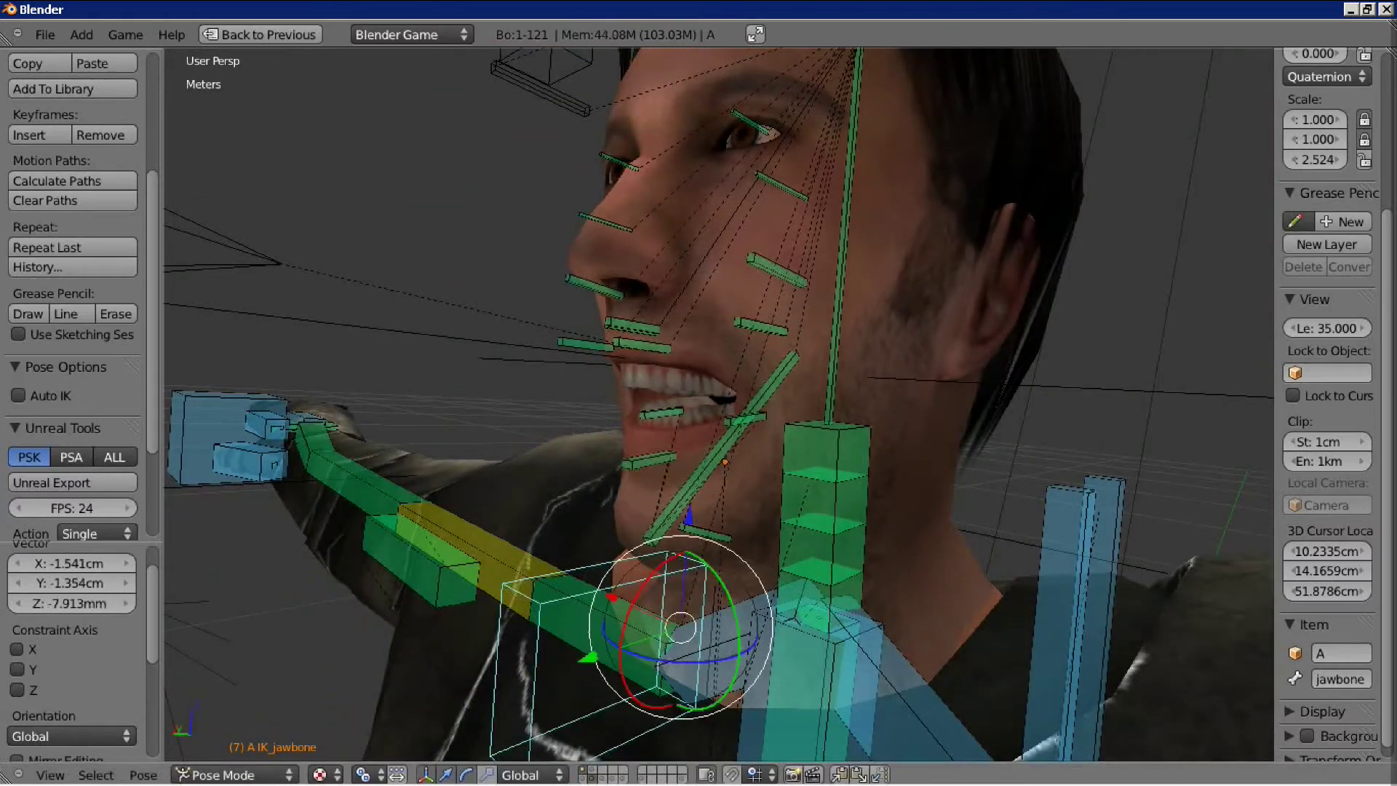
key("KP_1")
key("g")
key("Return")
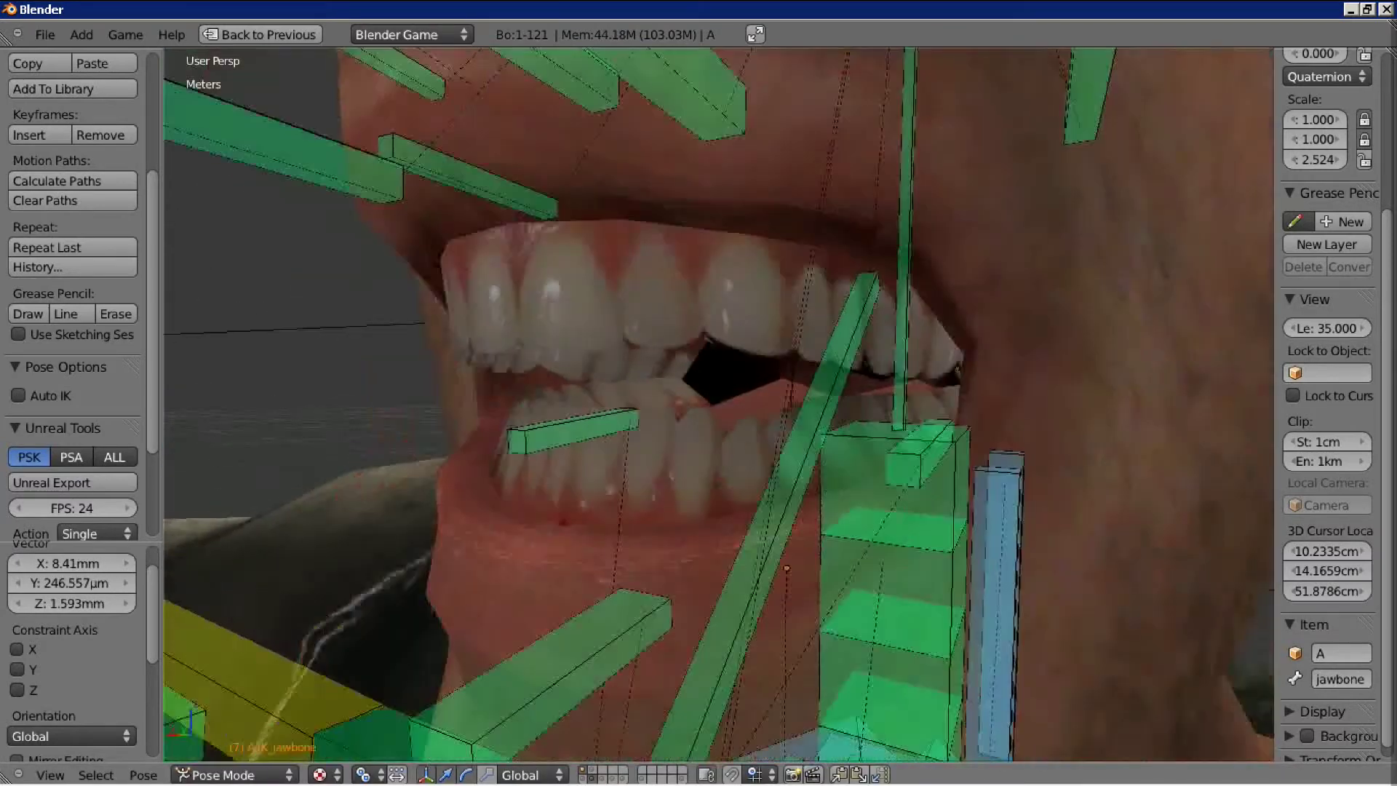
key("alt+Tab")
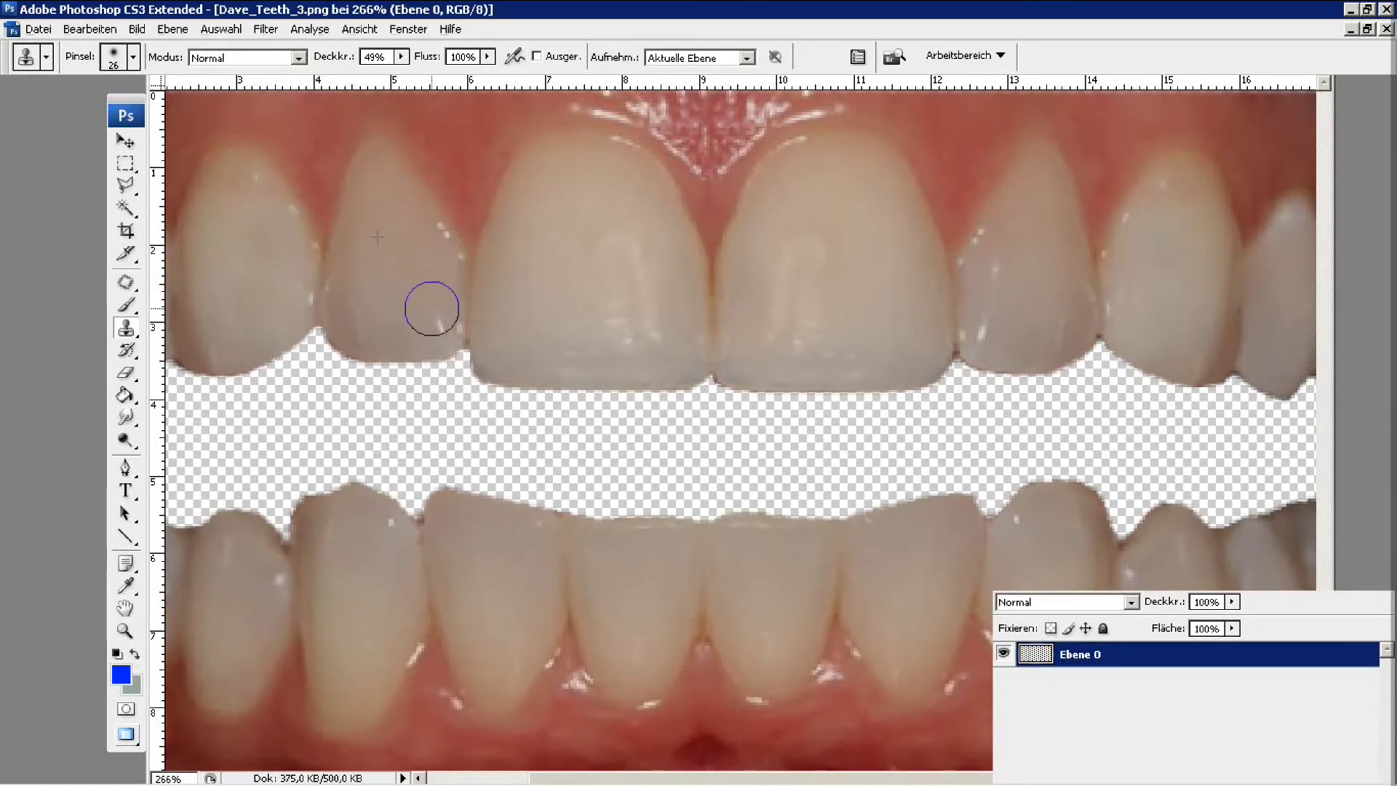
Zoom in on the lower front gum of Dave_Teeth_3.png with a small Clone Stamp brush ready.
key("alt+Tab")
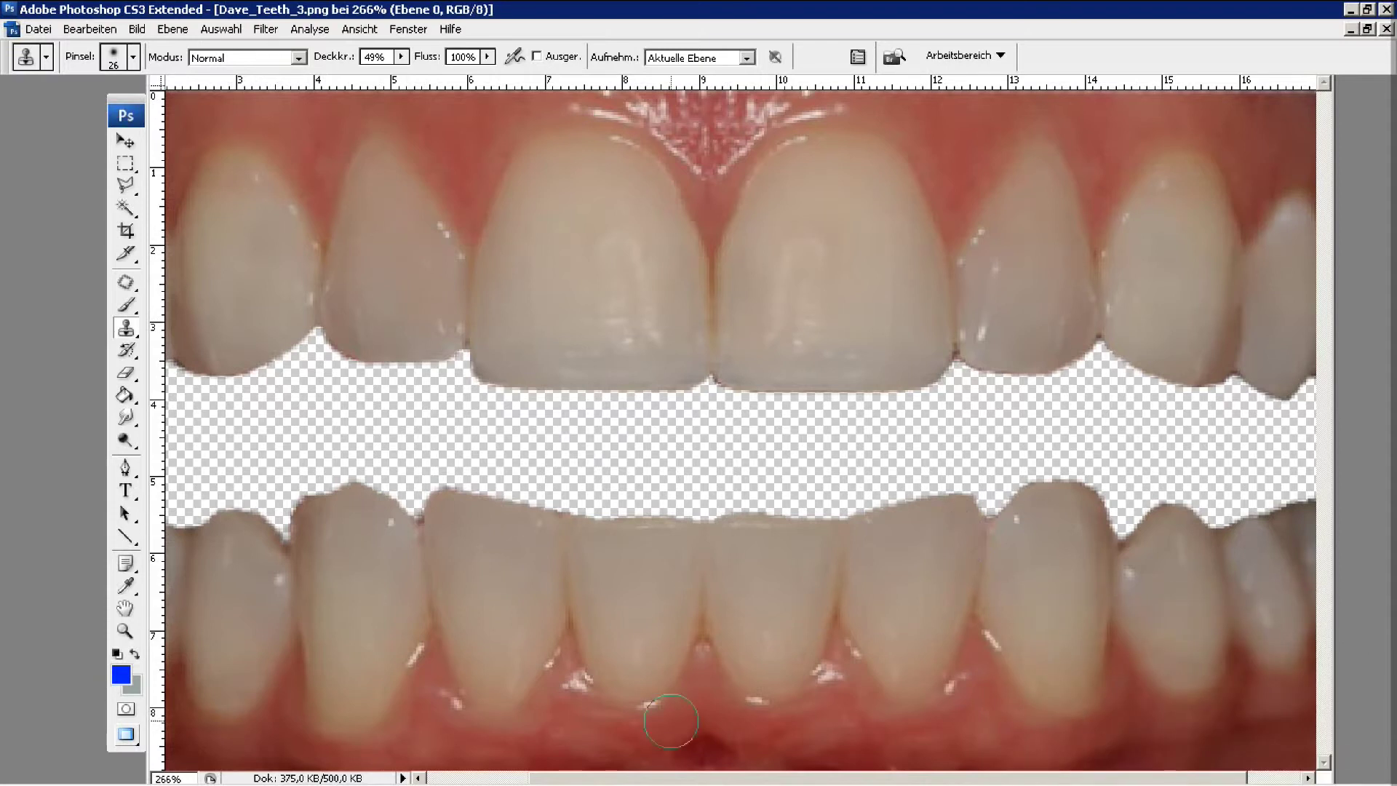
key("z")
left_click_drag(334, 549, 713, 767)
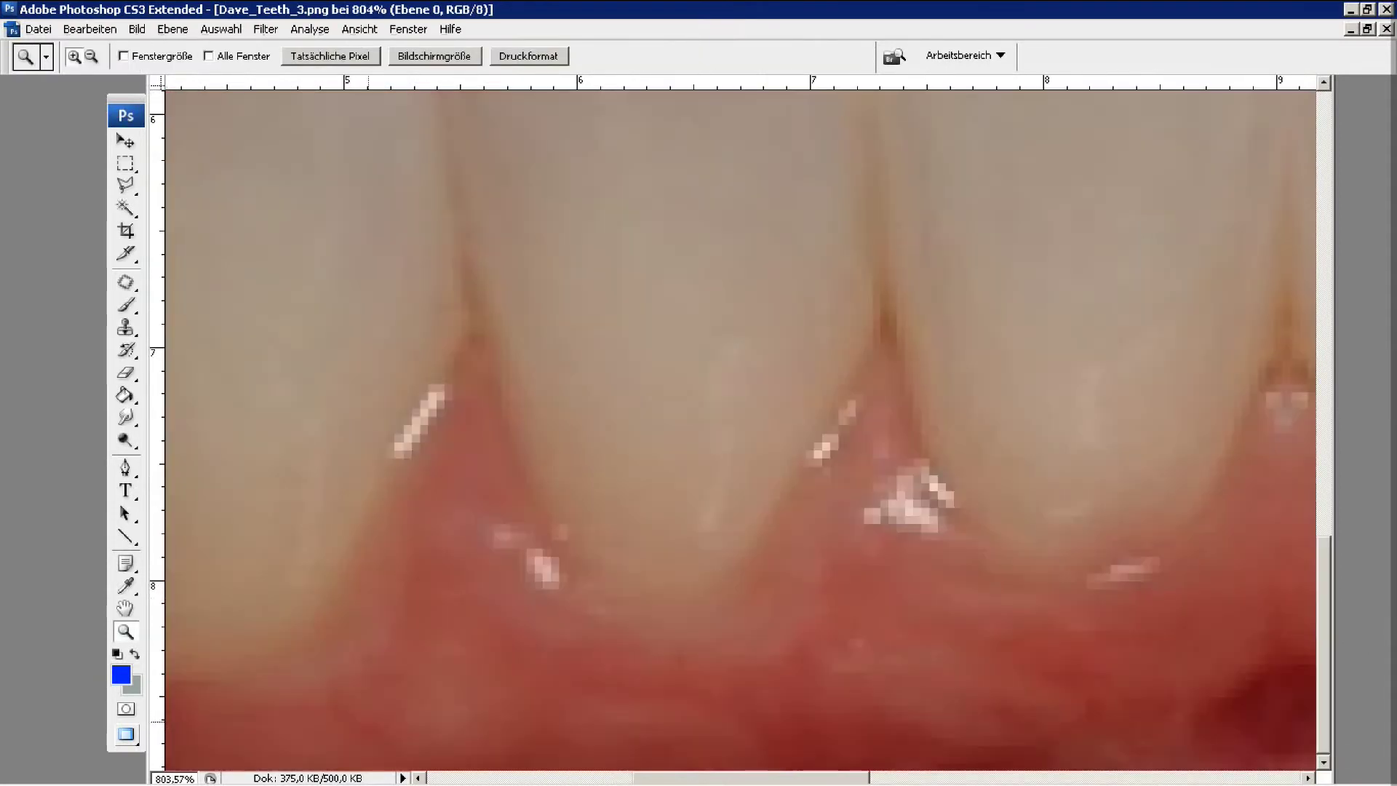
key("s")
right_click(500, 496)
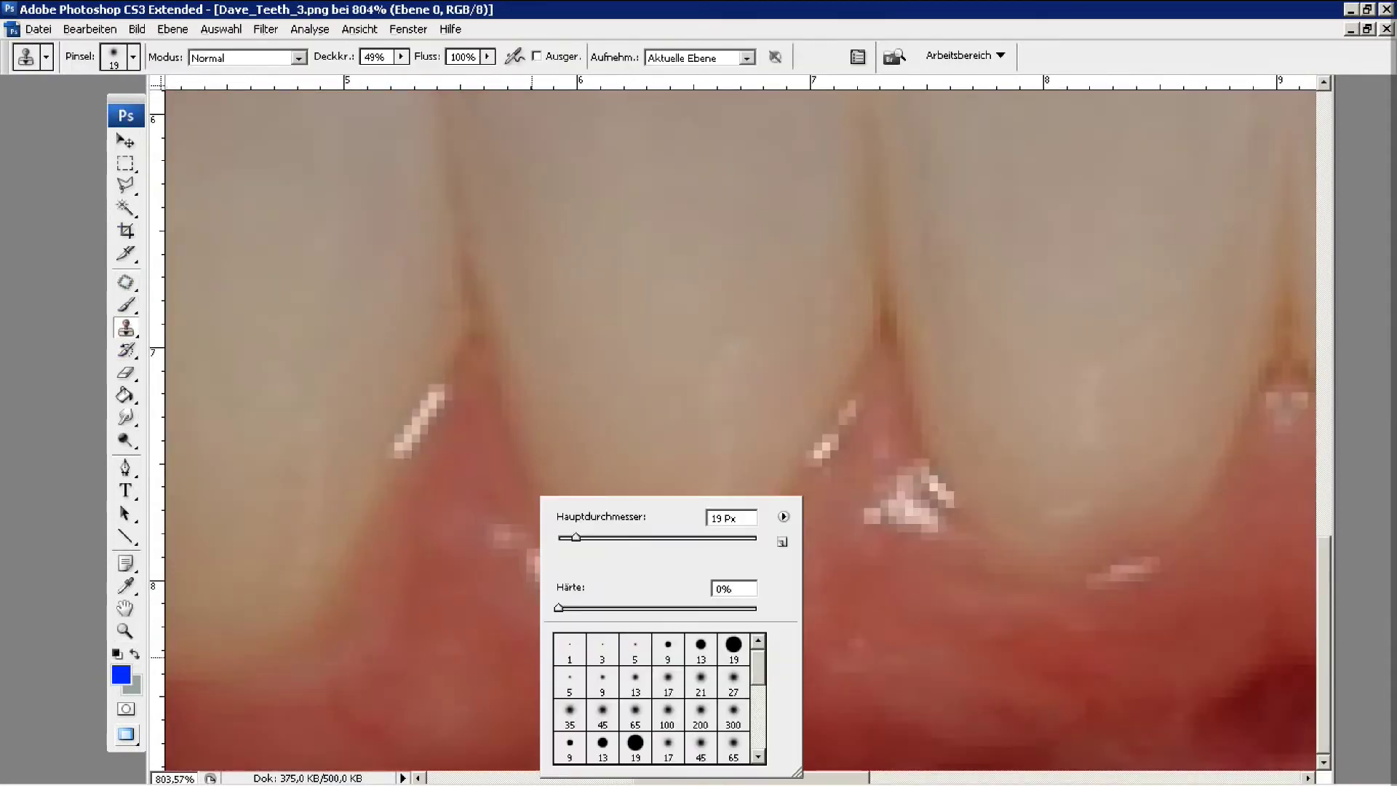
key("Escape")
Clone away the white specks and the diagonal streak along the lower gum.
left_click_drag(557, 590, 496, 540)
mouse_move(397, 455)
left_mouse_down()
mouse_move(399, 437)
mouse_move(424, 429)
left_mouse_up()
mouse_move(924, 524)
left_mouse_down()
mouse_move(894, 451)
mouse_move(537, 685)
left_mouse_up()
mouse_move(829, 664)
left_mouse_down()
mouse_move(873, 666)
mouse_move(447, 623)
left_mouse_up()
mouse_move(1199, 448)
left_mouse_down()
mouse_move(690, 448)
mouse_move(728, 473)
left_mouse_up()
left_click_drag(574, 589, 558, 584)
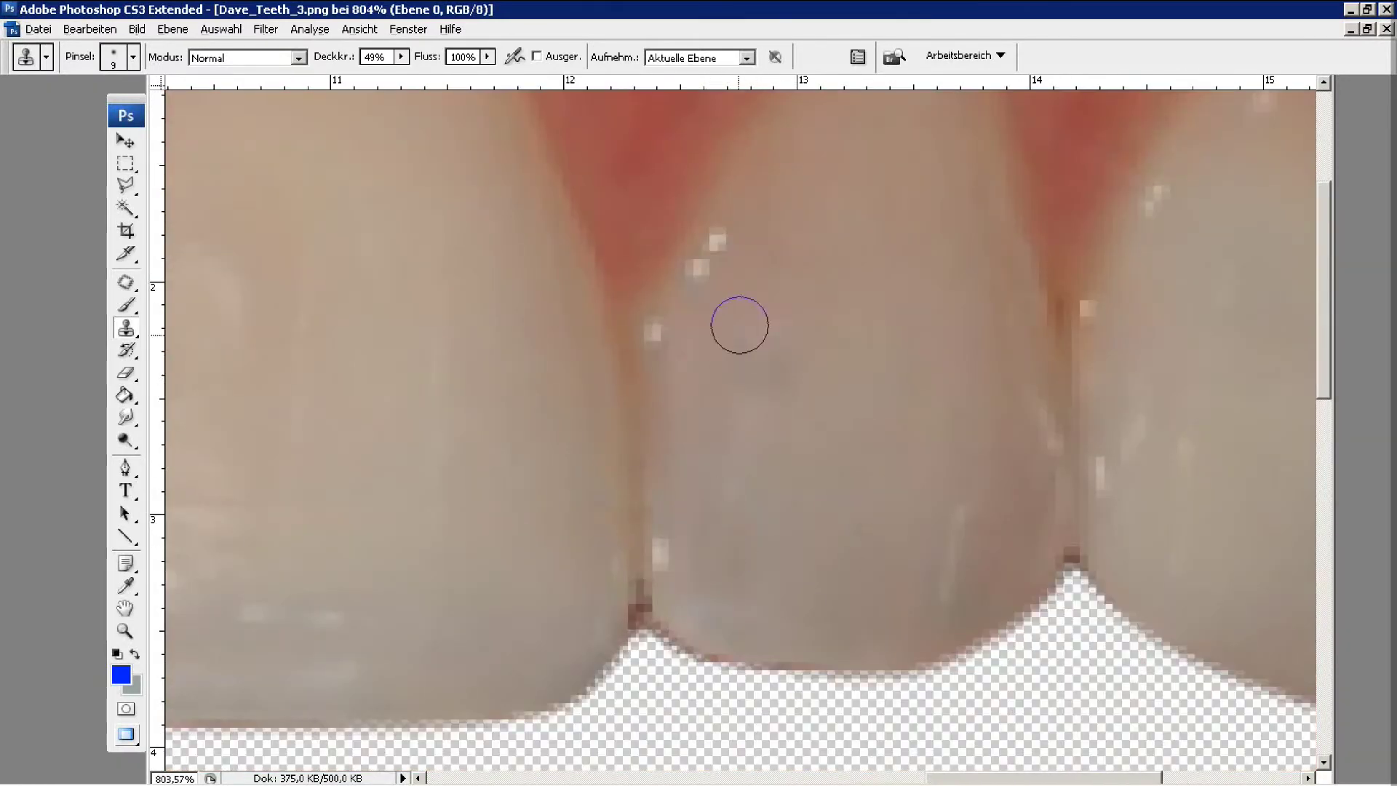
Clone out the remaining white specks at the gum line and in the tooth gap.
left_click_drag(699, 268, 717, 240)
left_click(655, 331)
left_click(661, 545)
left_click_drag(876, 531, 822, 444)
left_click(838, 331)
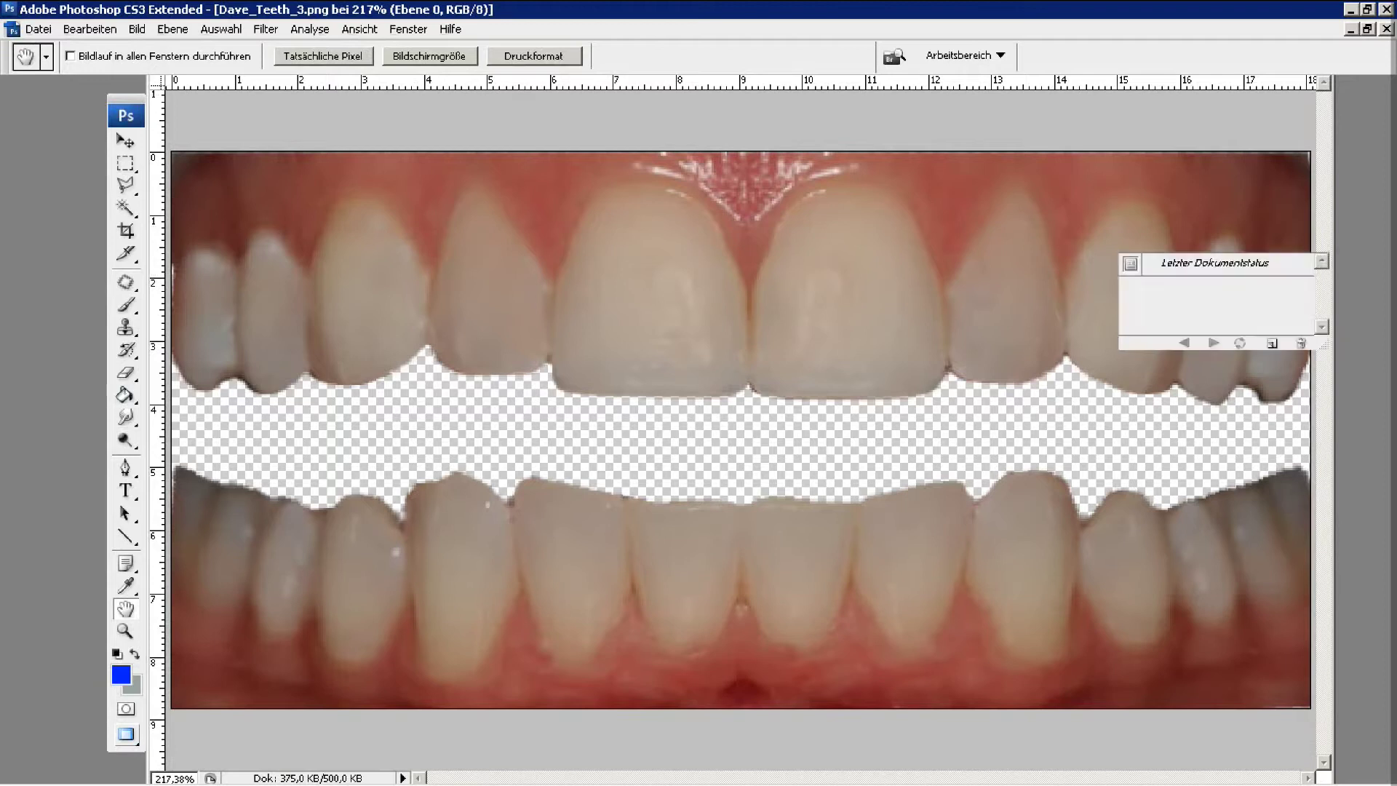
Show the Layers panel and add a new empty layer above the teeth layer Ebene 0.
left_click(408, 29)
left_click(451, 187)
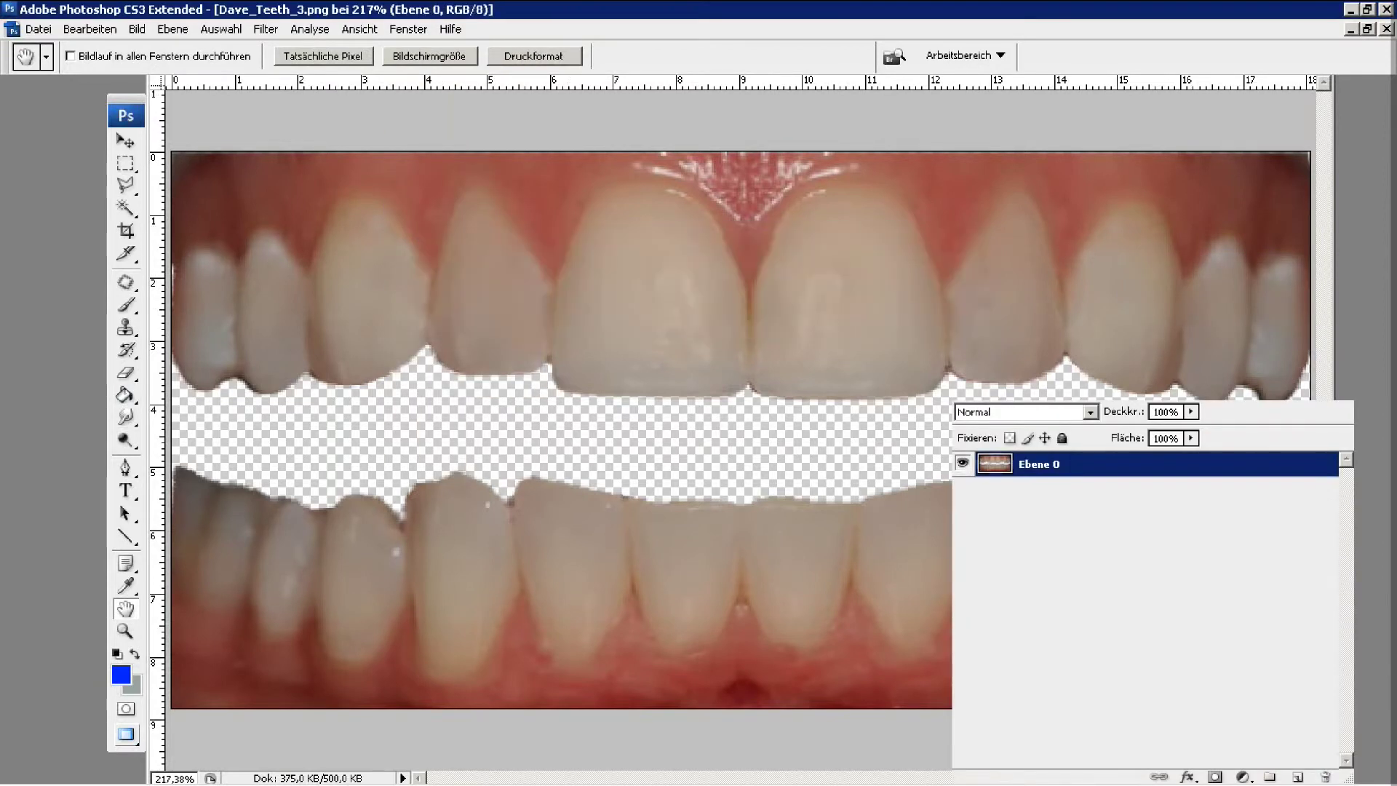
key("ctrl+shift+g")
key("ctrl+shift+alt+n")
key("F7")
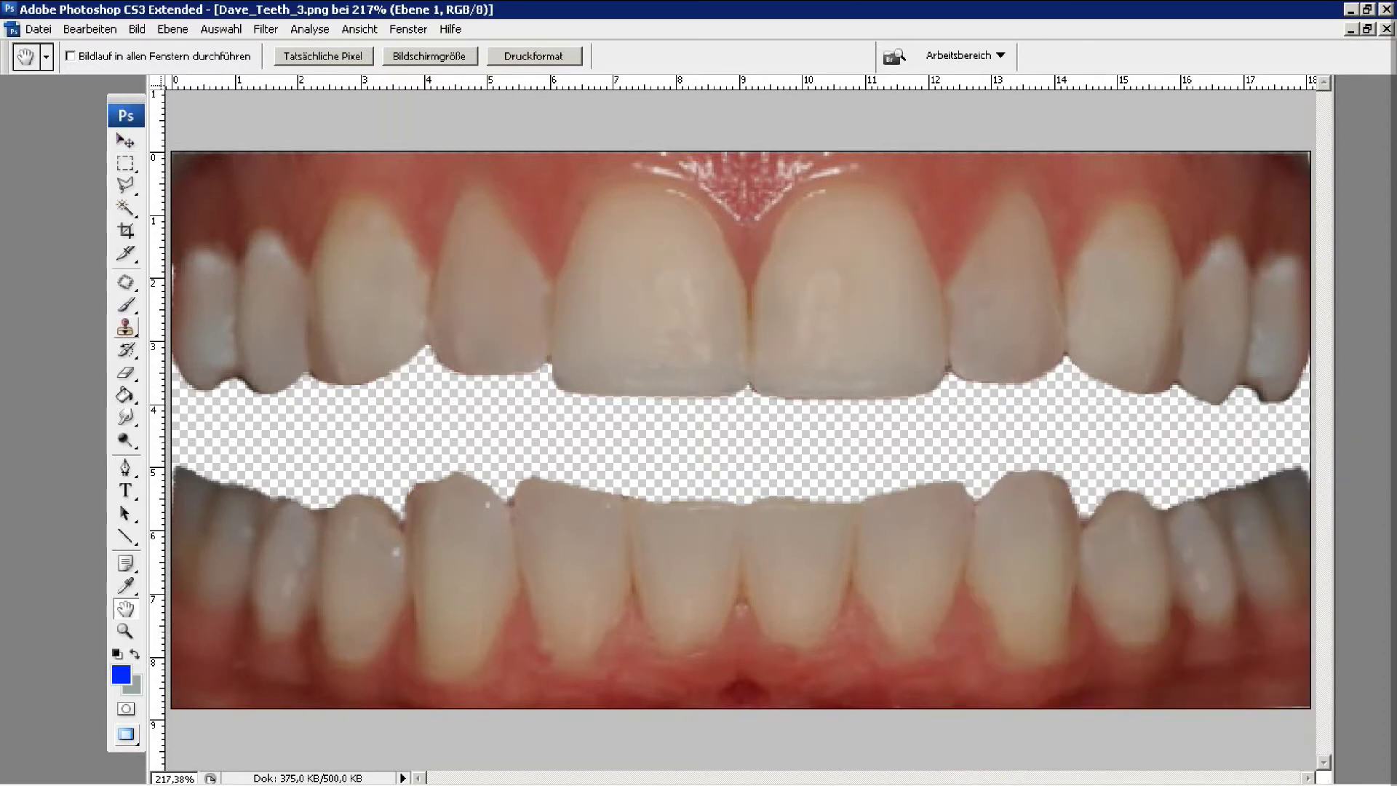
key("F7")
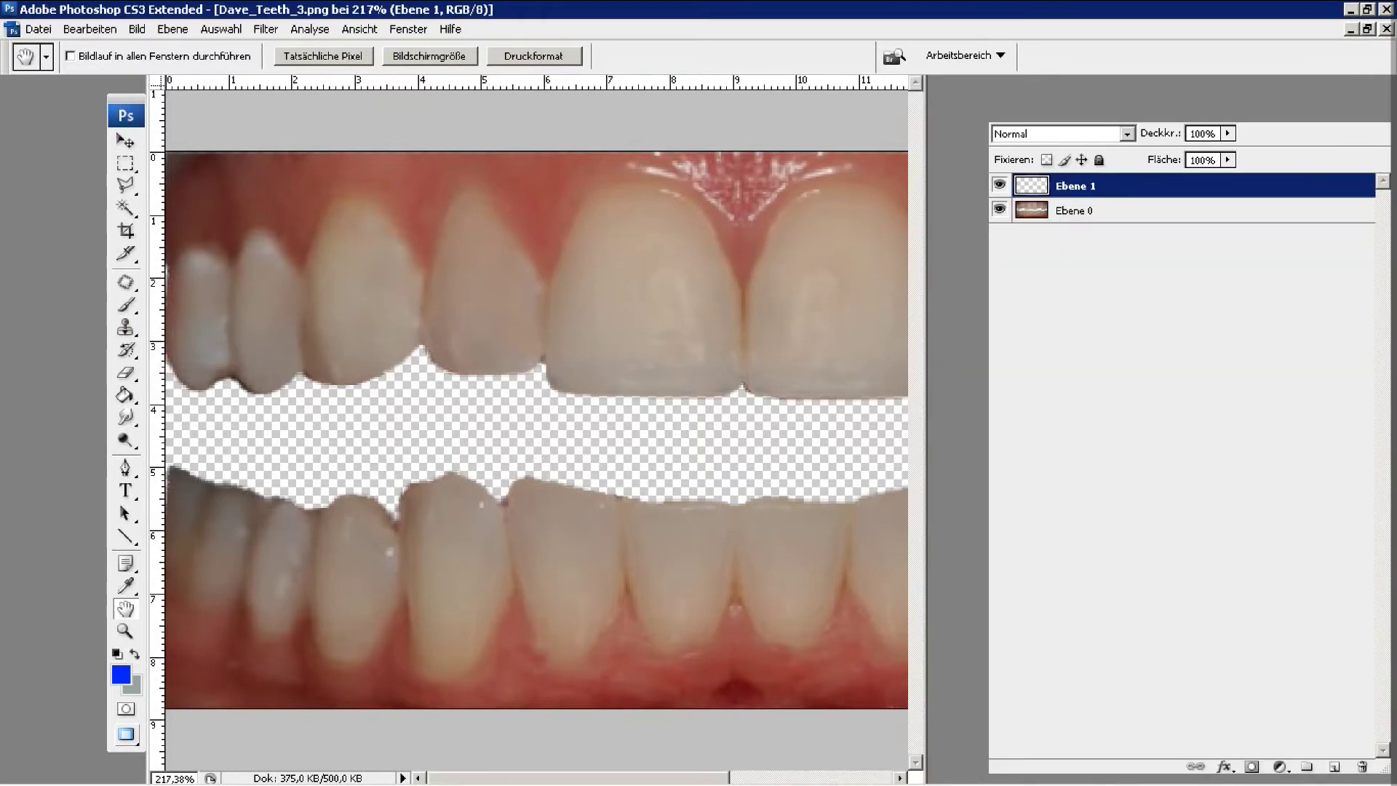
key("alt+bracketleft")
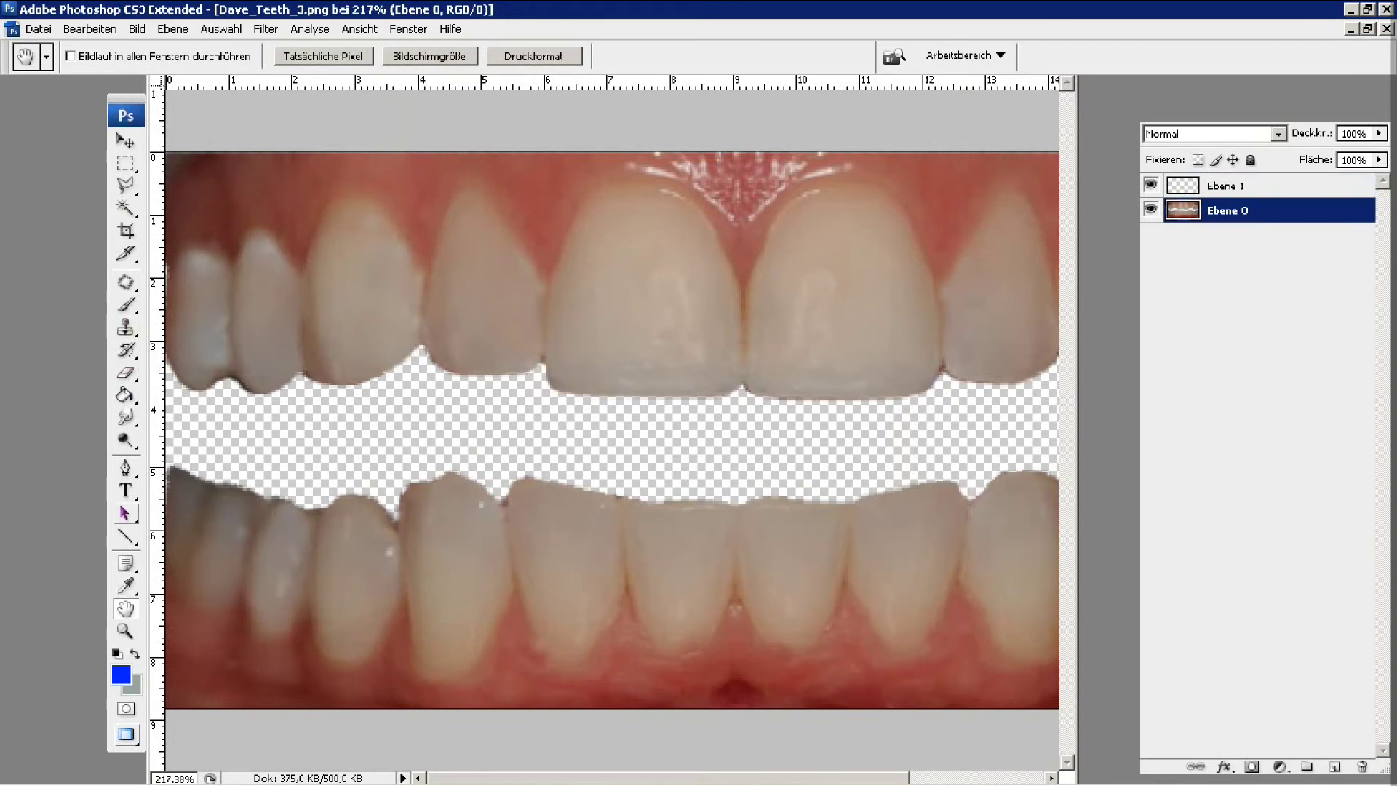
Paint brown over a tooth on Ebene 1 and fade the layer to 28% opacity.
key("i")
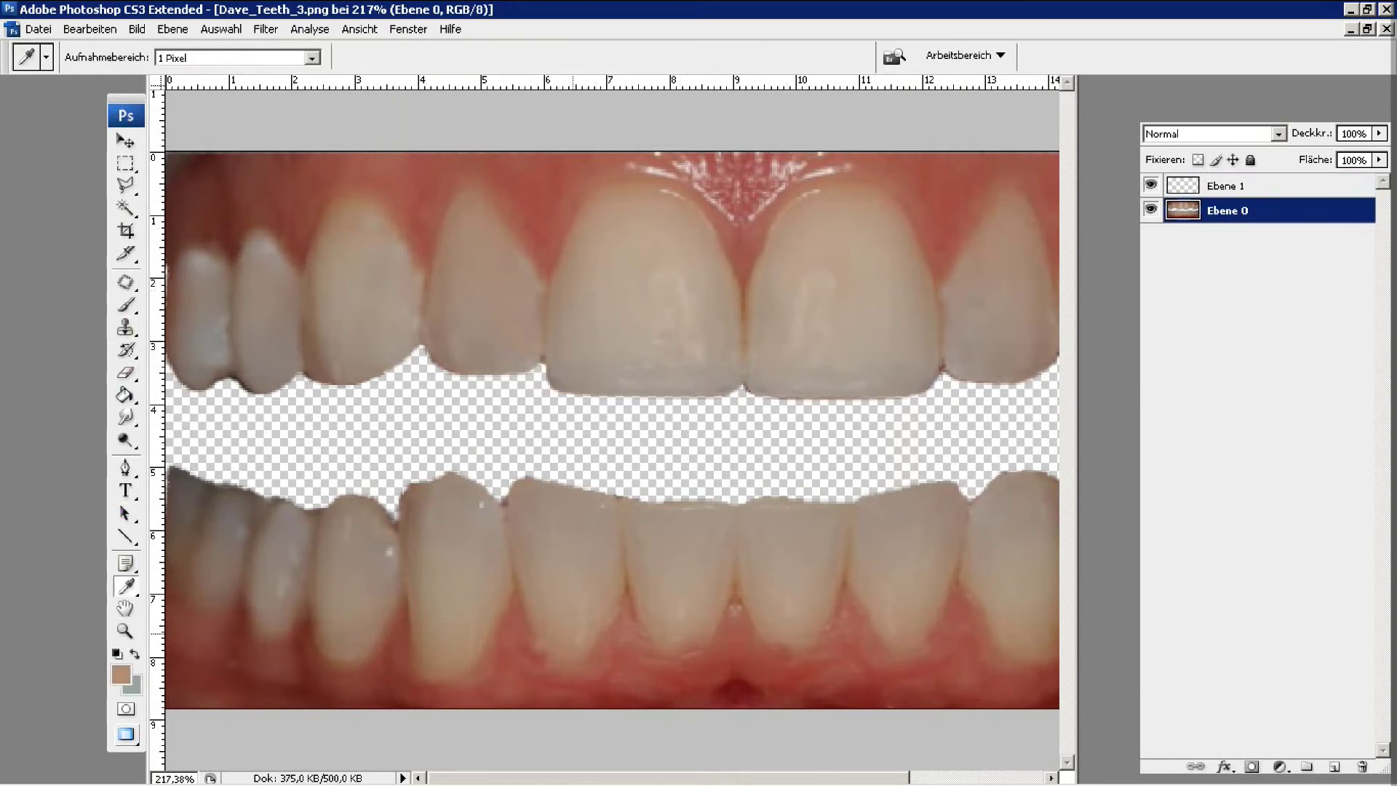
scroll(611, 429, "right", 1)
key("b")
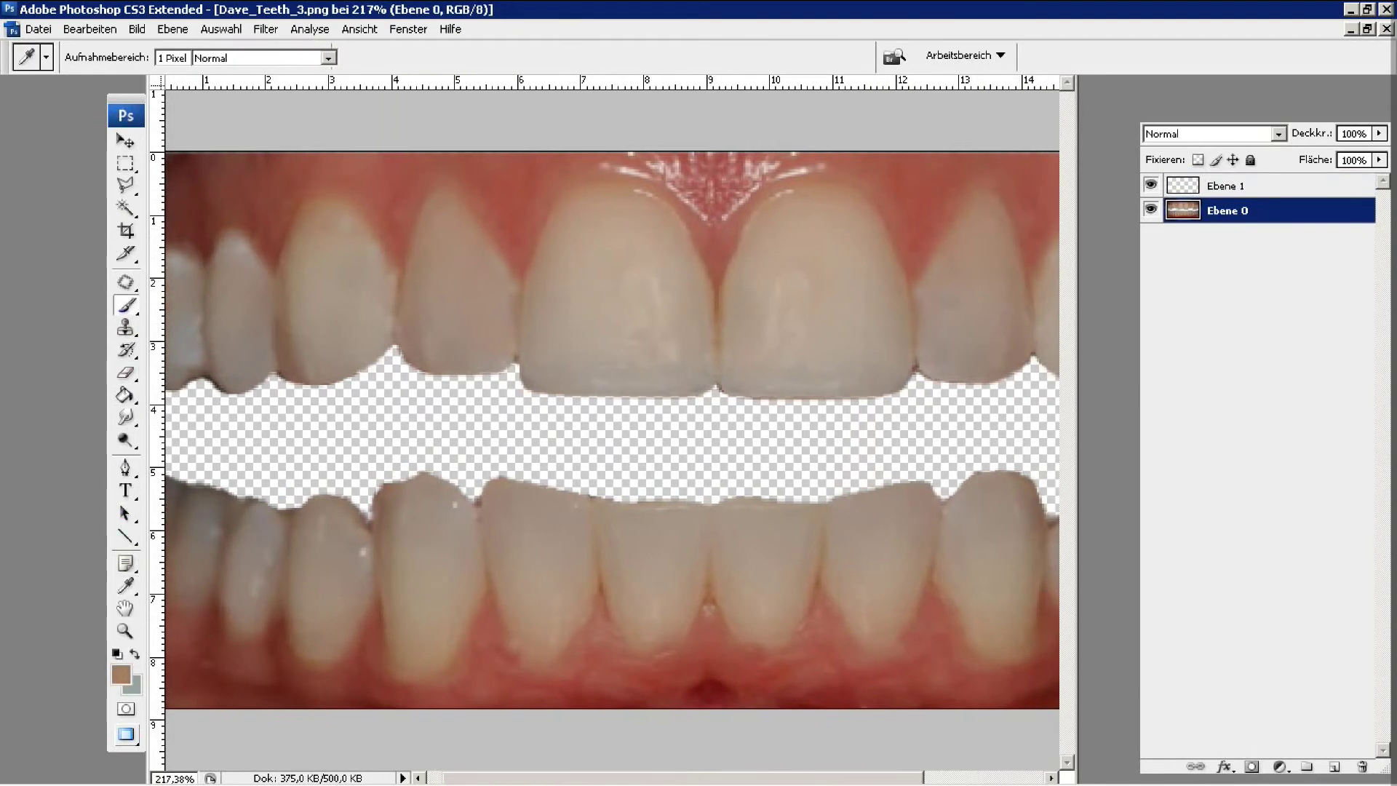
key("alt+bracketright")
mouse_move(557, 287)
left_mouse_down()
mouse_move(562, 346)
mouse_move(626, 291)
left_mouse_up()
left_click_drag(1379, 133, 1304, 152)
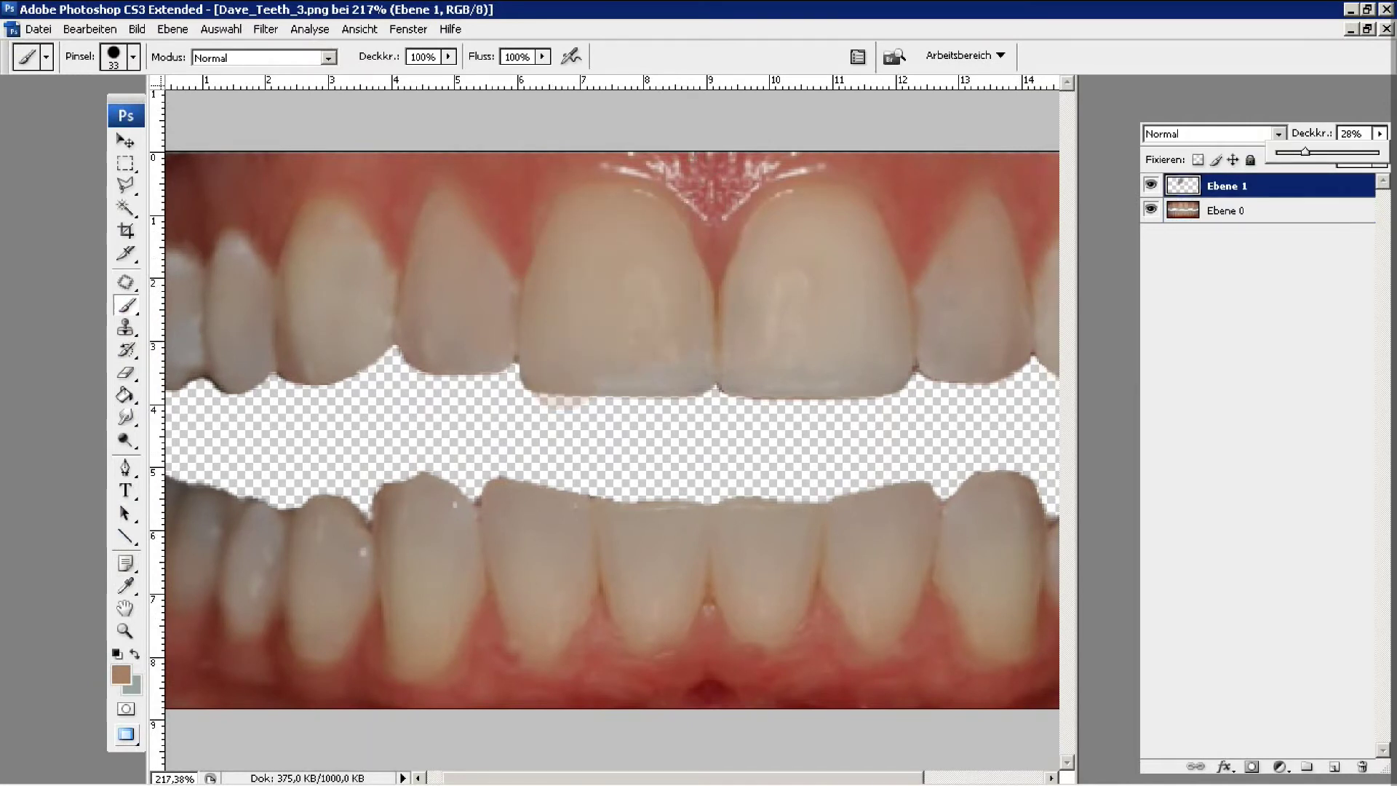
Set the brush mode to Löschen and zoom in on the two upper front teeth.
left_click(258, 58)
left_click(243, 117)
key("alt+bracketleft")
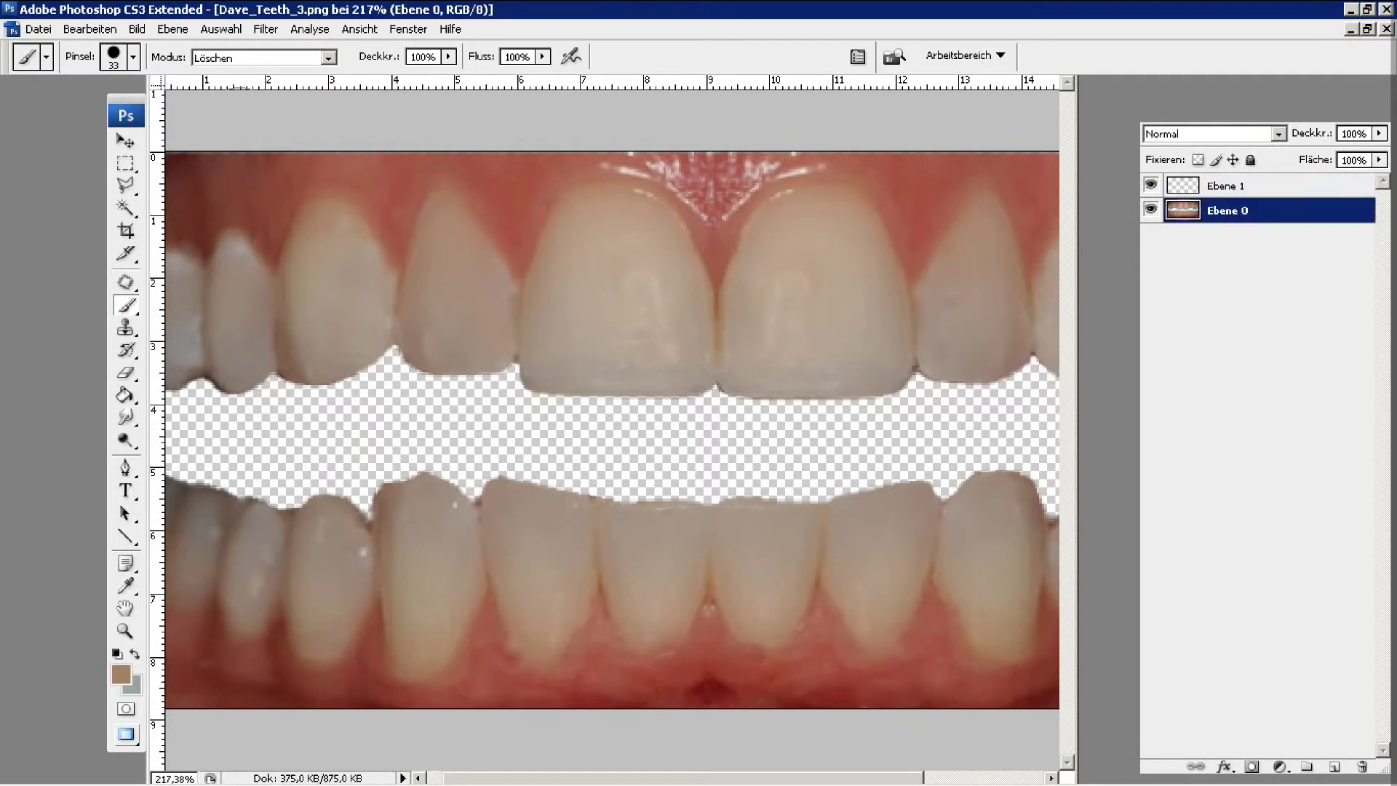
key("z")
left_click_drag(443, 156, 894, 499)
Clone from clean gum over the white streaks between the upper front teeth.
key("s")
left_click(517, 167, "alt")
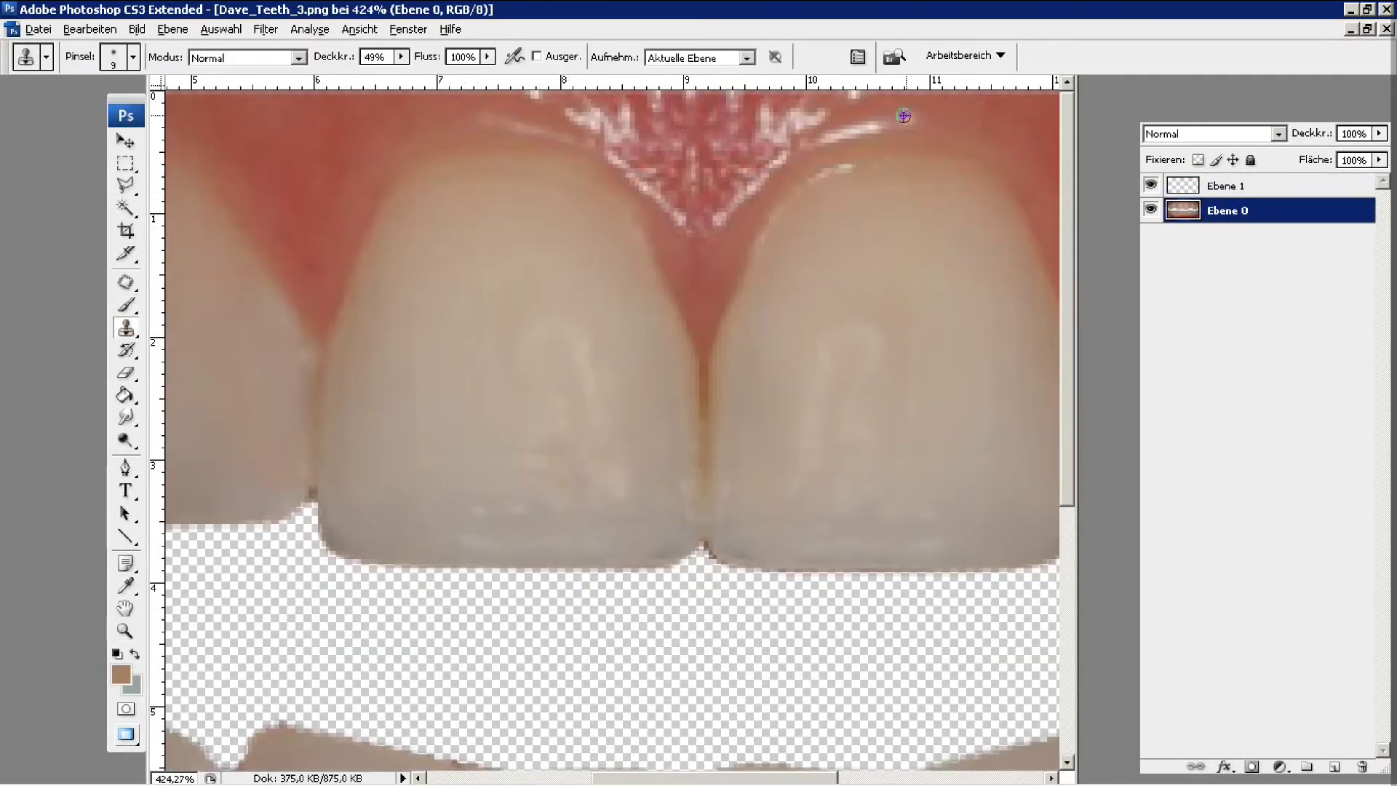
left_click_drag(903, 116, 884, 125)
mouse_move(745, 188)
left_mouse_down()
mouse_move(723, 215)
mouse_move(640, 174)
mouse_move(561, 111)
left_mouse_up()
mouse_move(674, 133)
left_mouse_down()
mouse_move(632, 109)
mouse_move(535, 101)
left_mouse_up()
left_click_drag(738, 101, 714, 234)
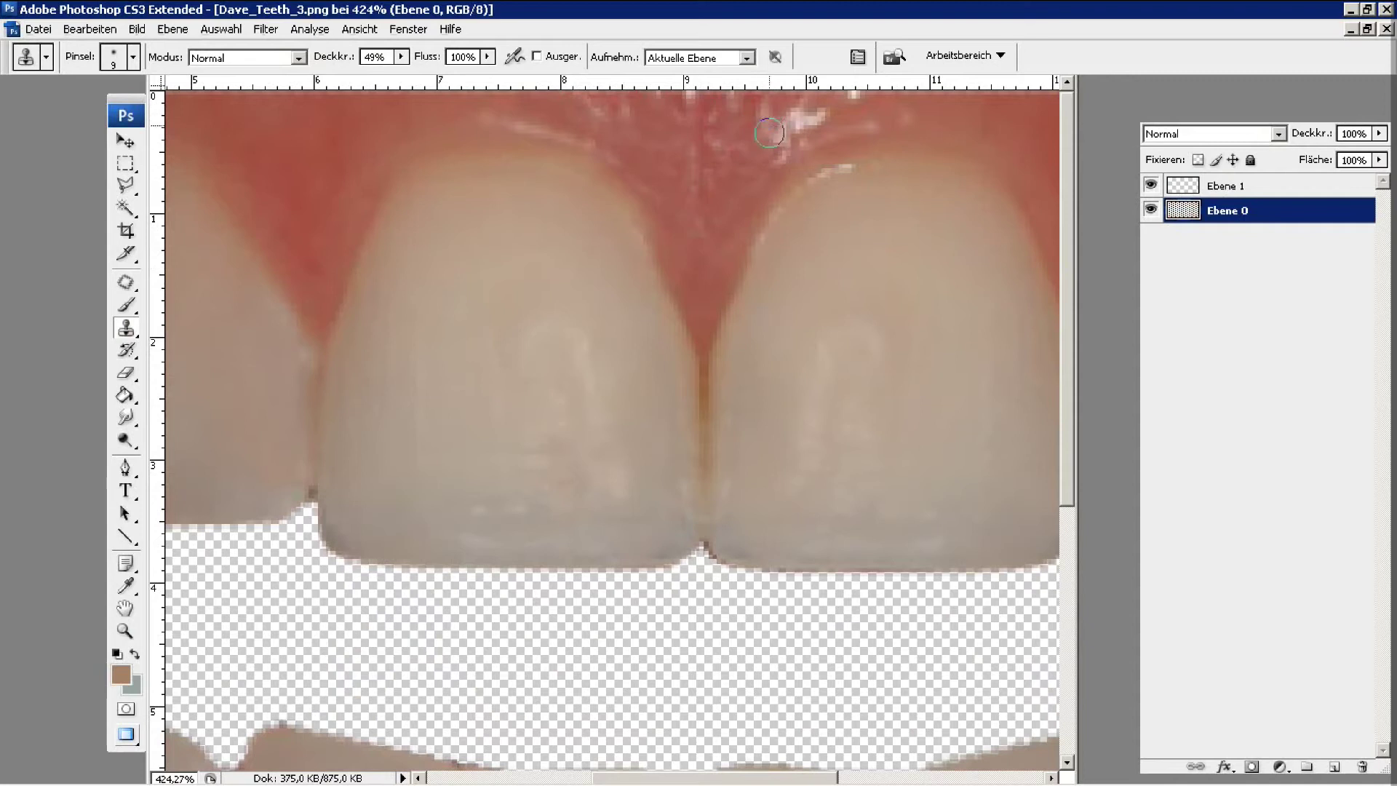
left_click_drag(760, 135, 817, 143)
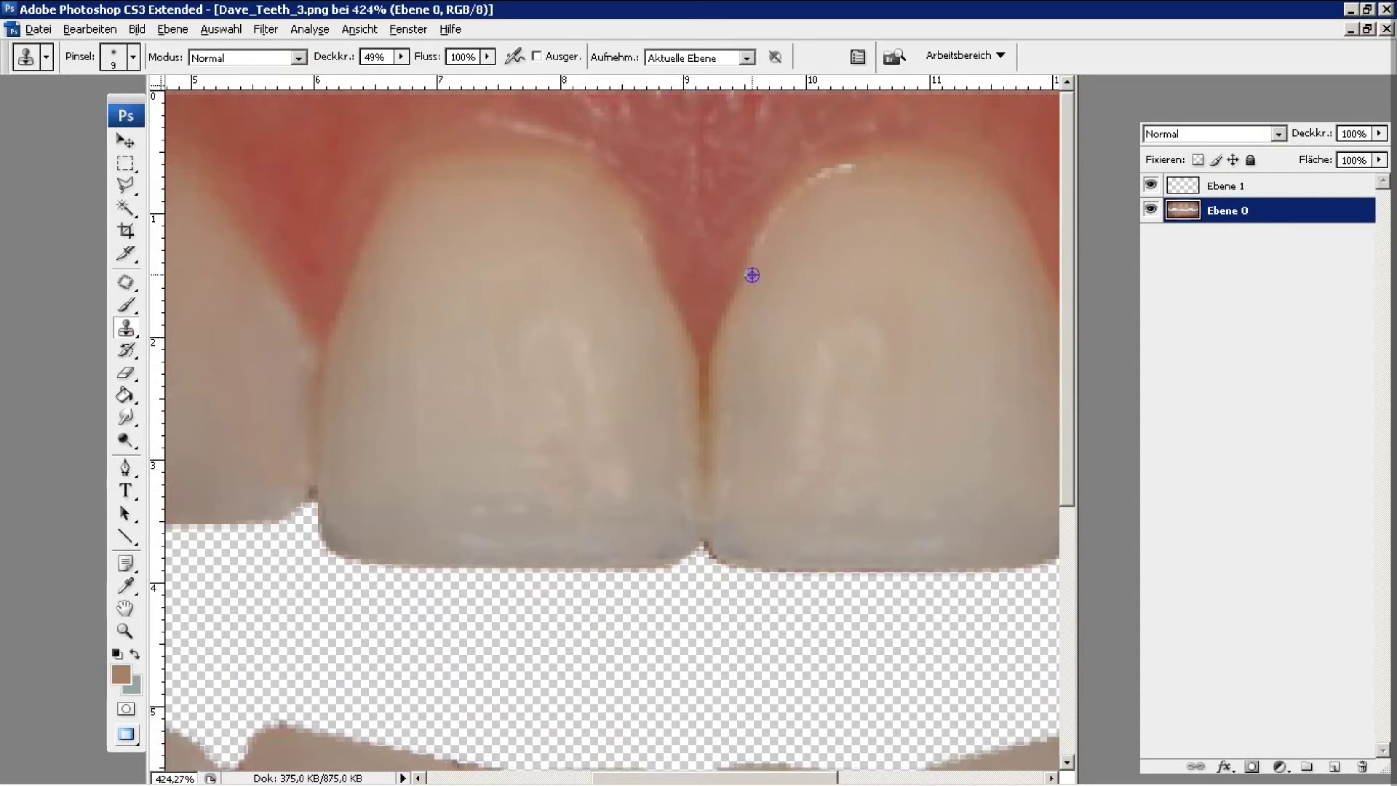
Fit the whole teeth image in view and make paint layer Ebene 1 active.
key("z")
key("ctrl+alt+0")
key("ctrl+0")
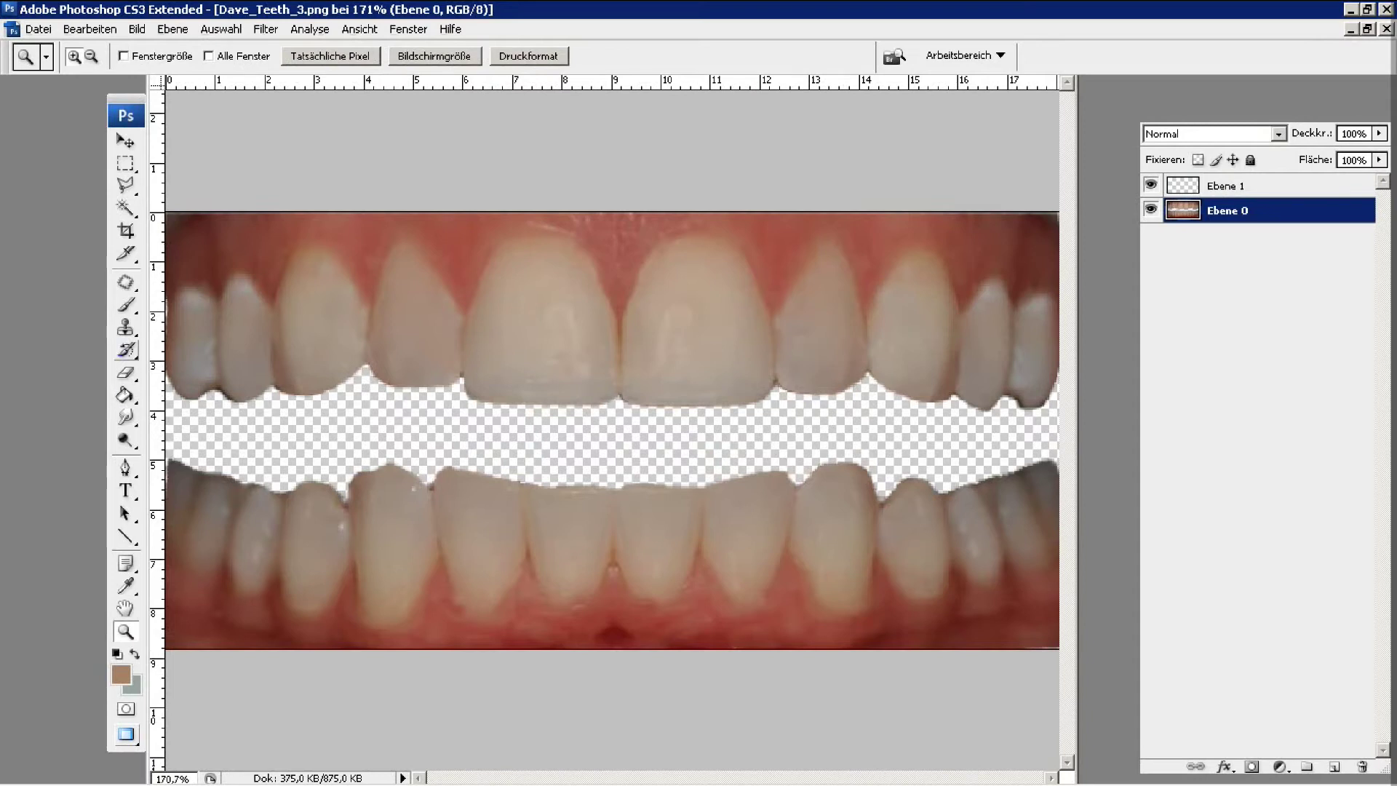
key("s")
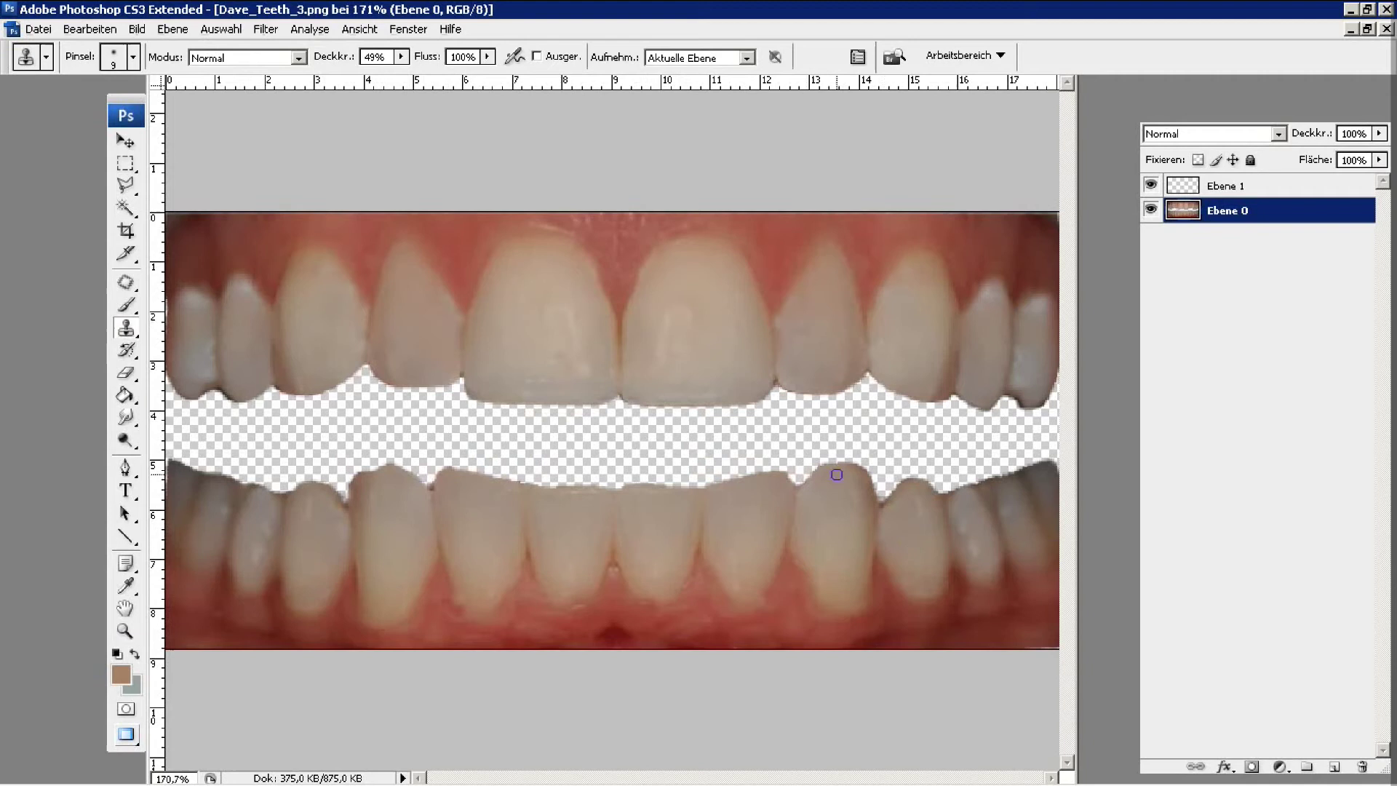
key("alt+bracketright")
left_click(126, 306)
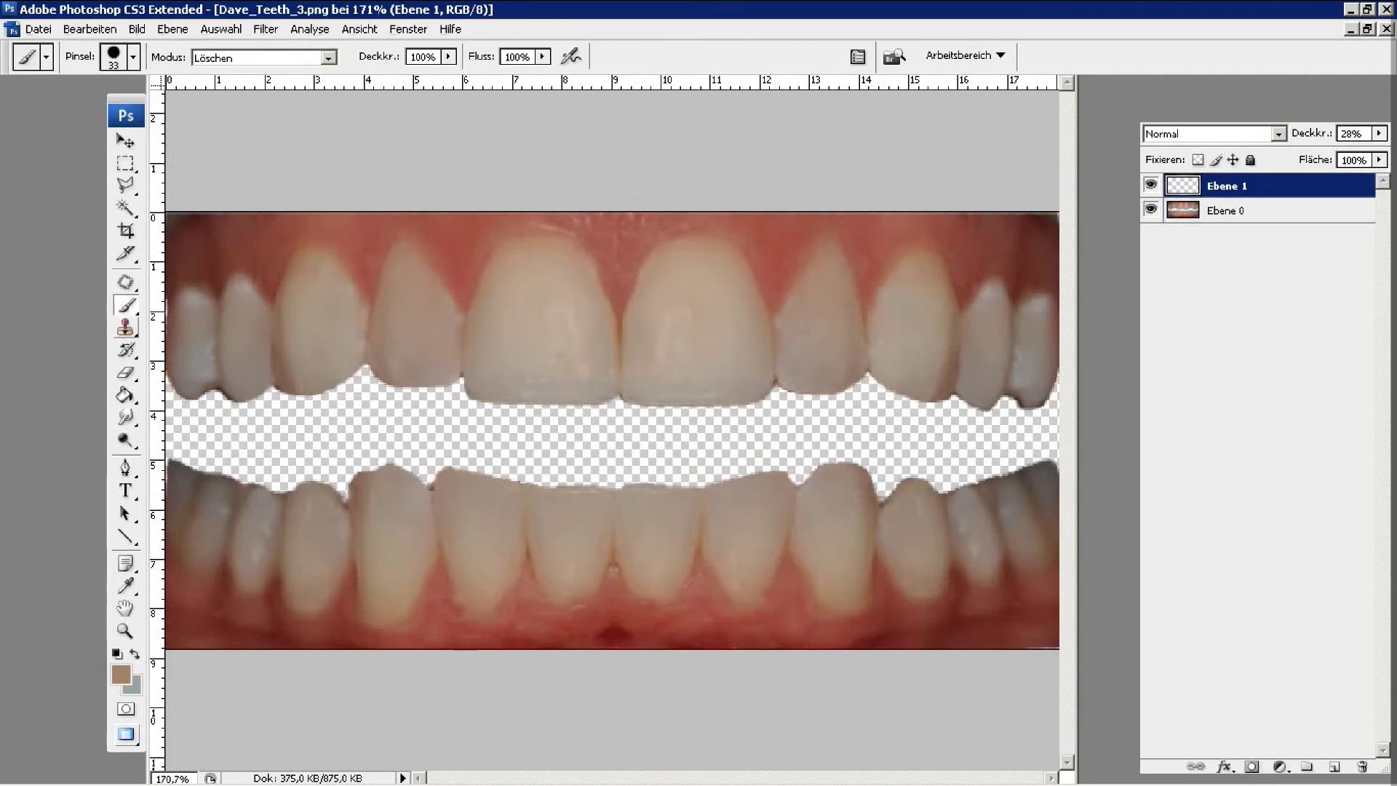
Pick a tan tooth shade as the foreground colour and set the brush mode to Normal.
key("s")
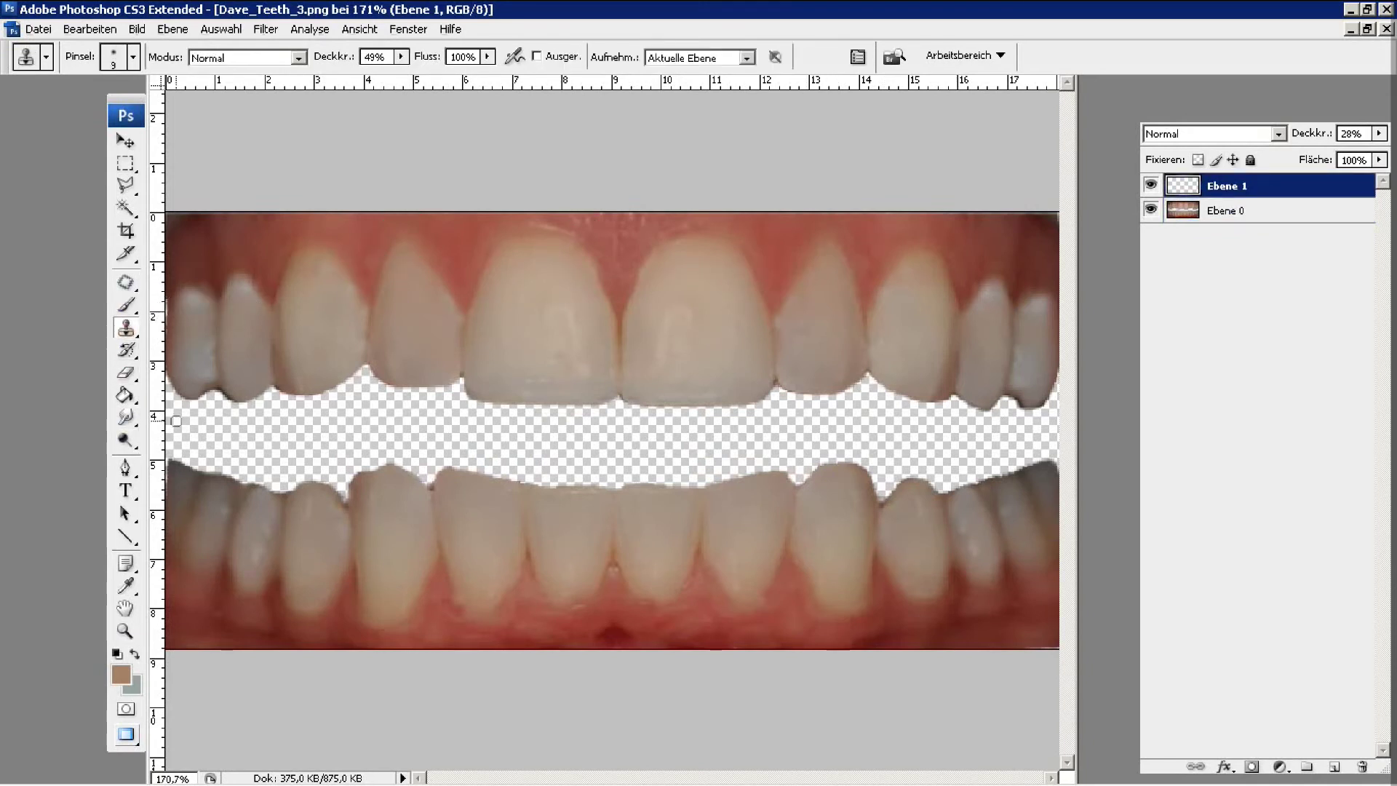
key("i")
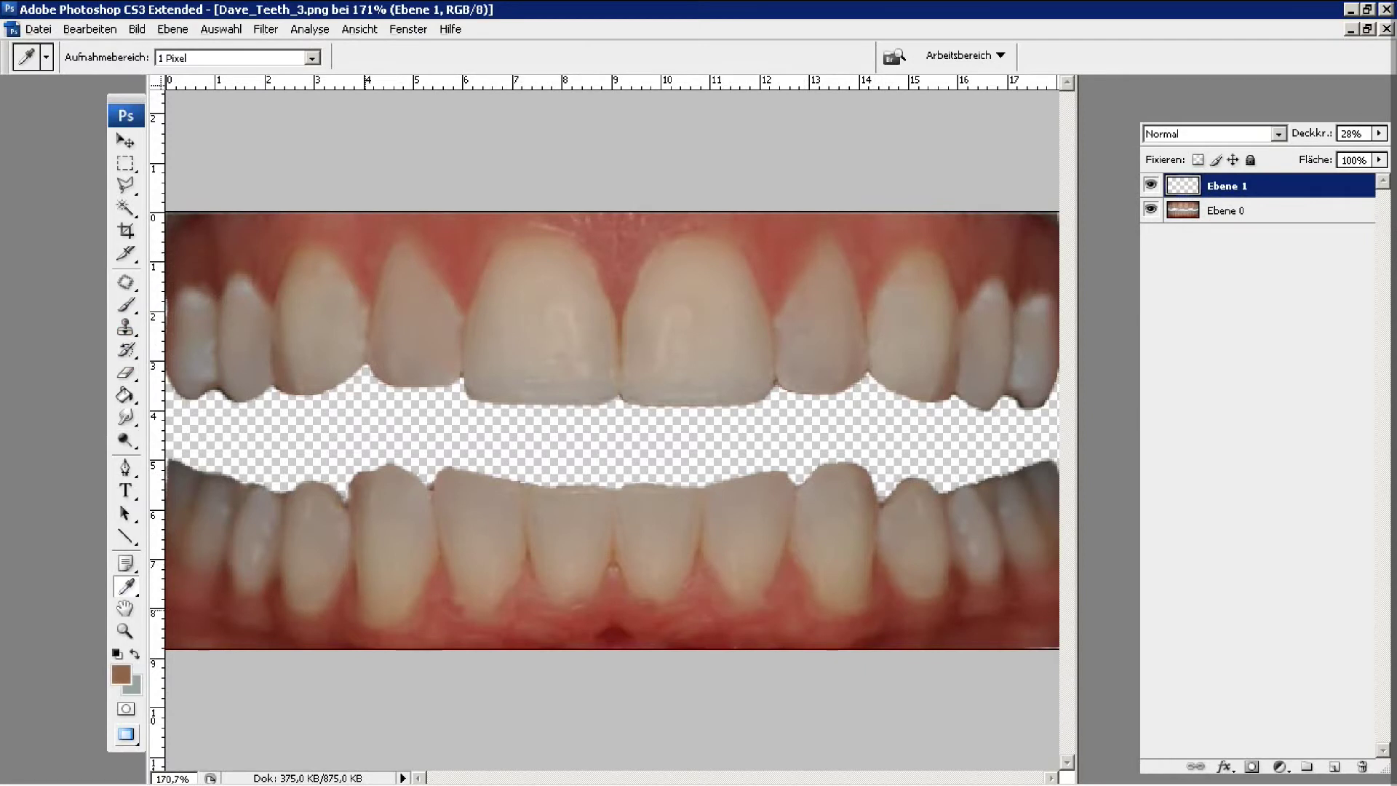
left_click(120, 674)
left_click_drag(919, 396, 890, 386)
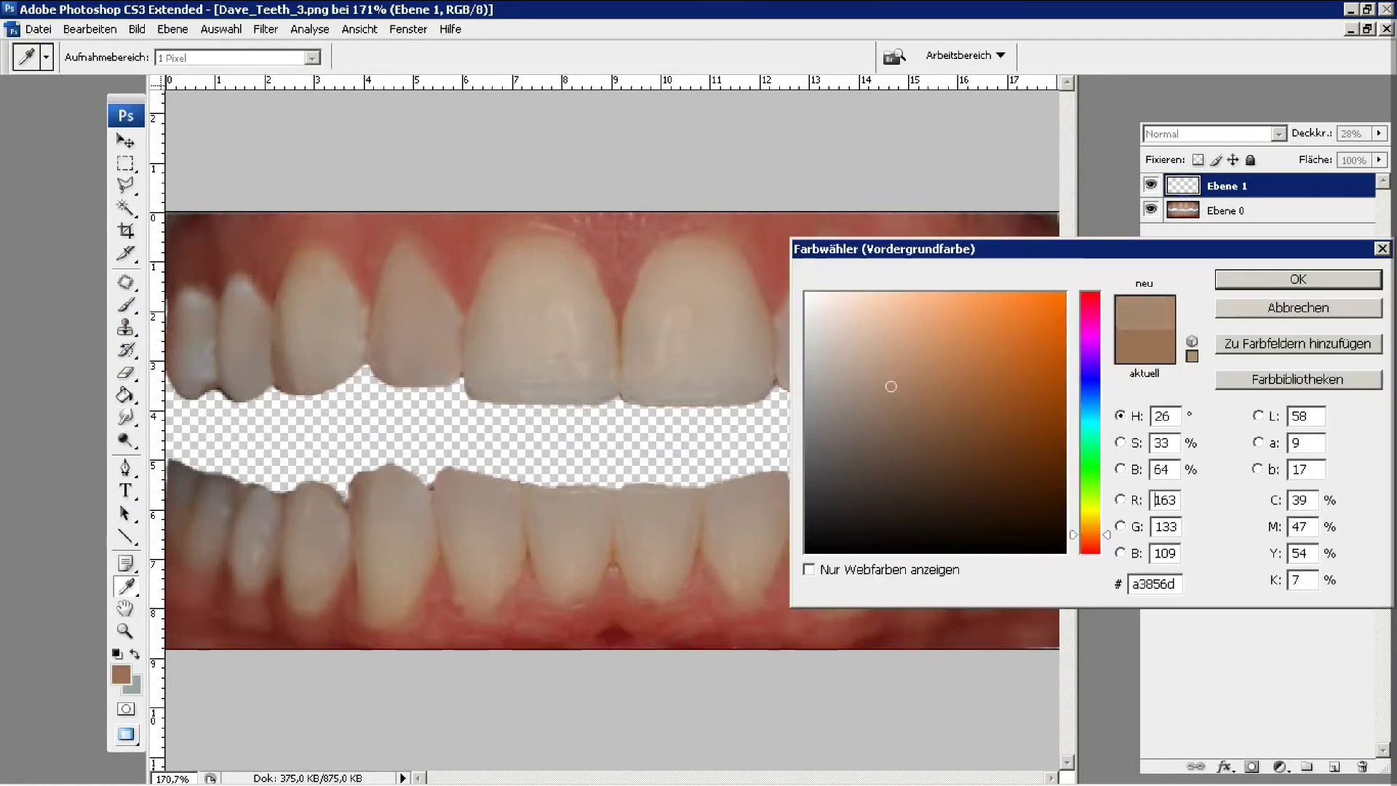
key("Return")
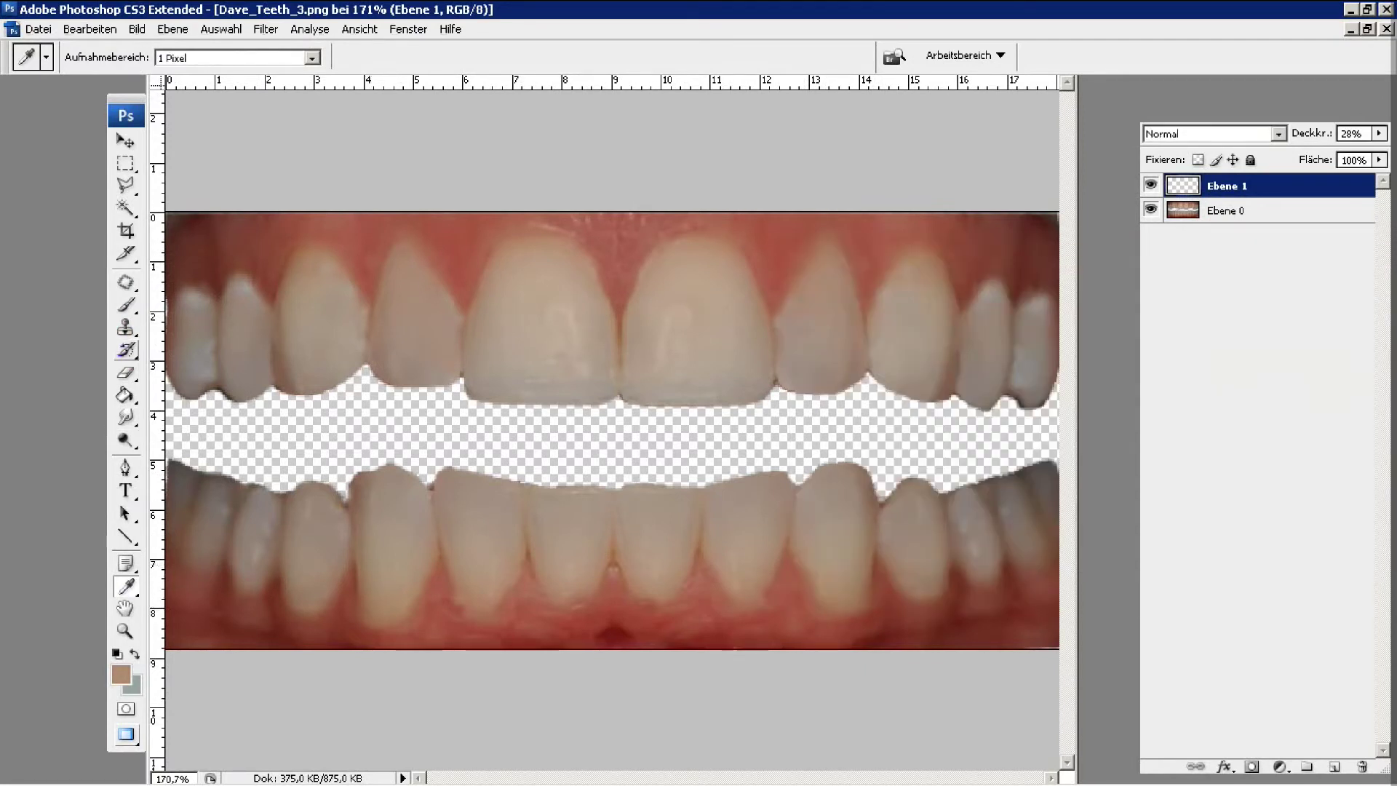
key("b")
left_click(262, 58)
left_click(211, 72)
Paint the tan shade over the upper left central tooth with a soft 30 px brush.
left_click_drag(887, 578, 1037, 522)
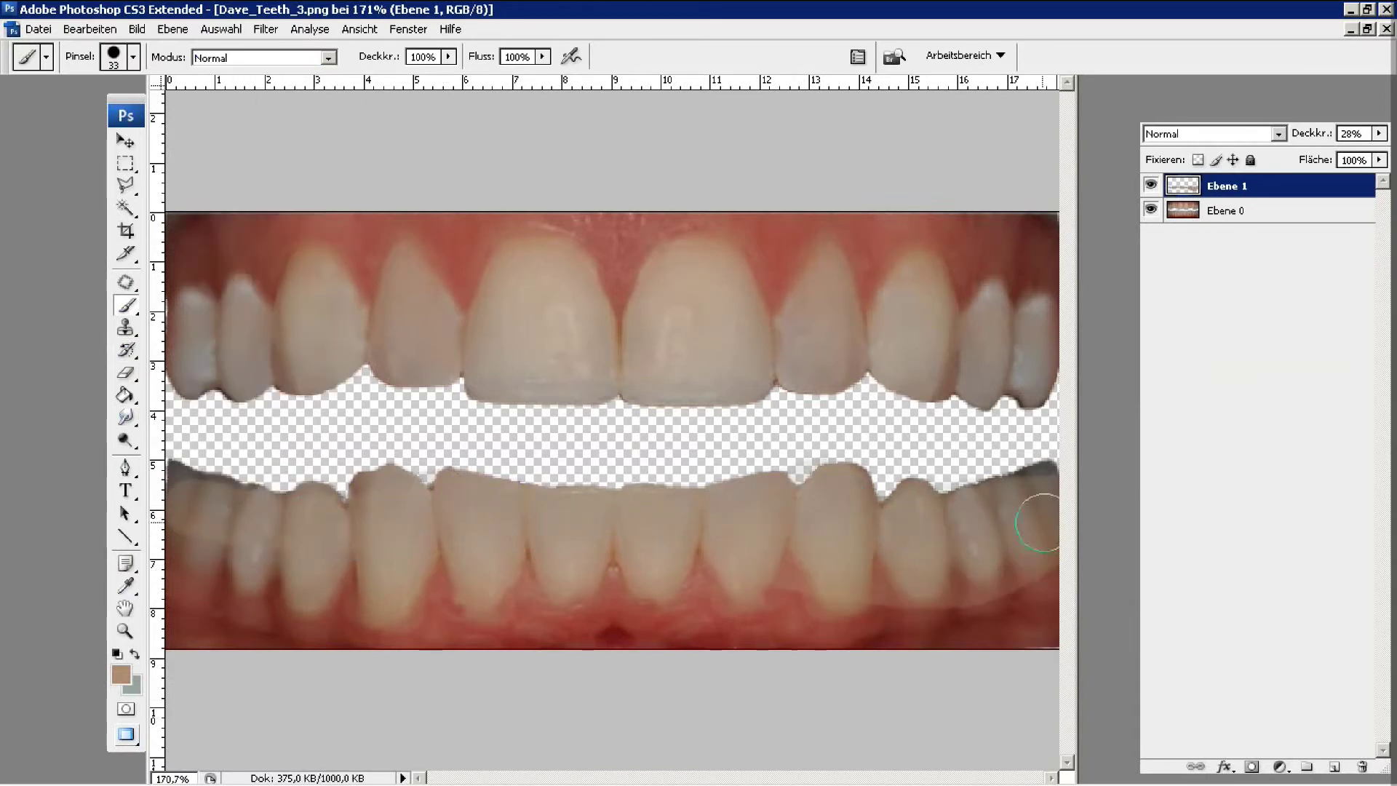
key("ctrl+z")
key("i")
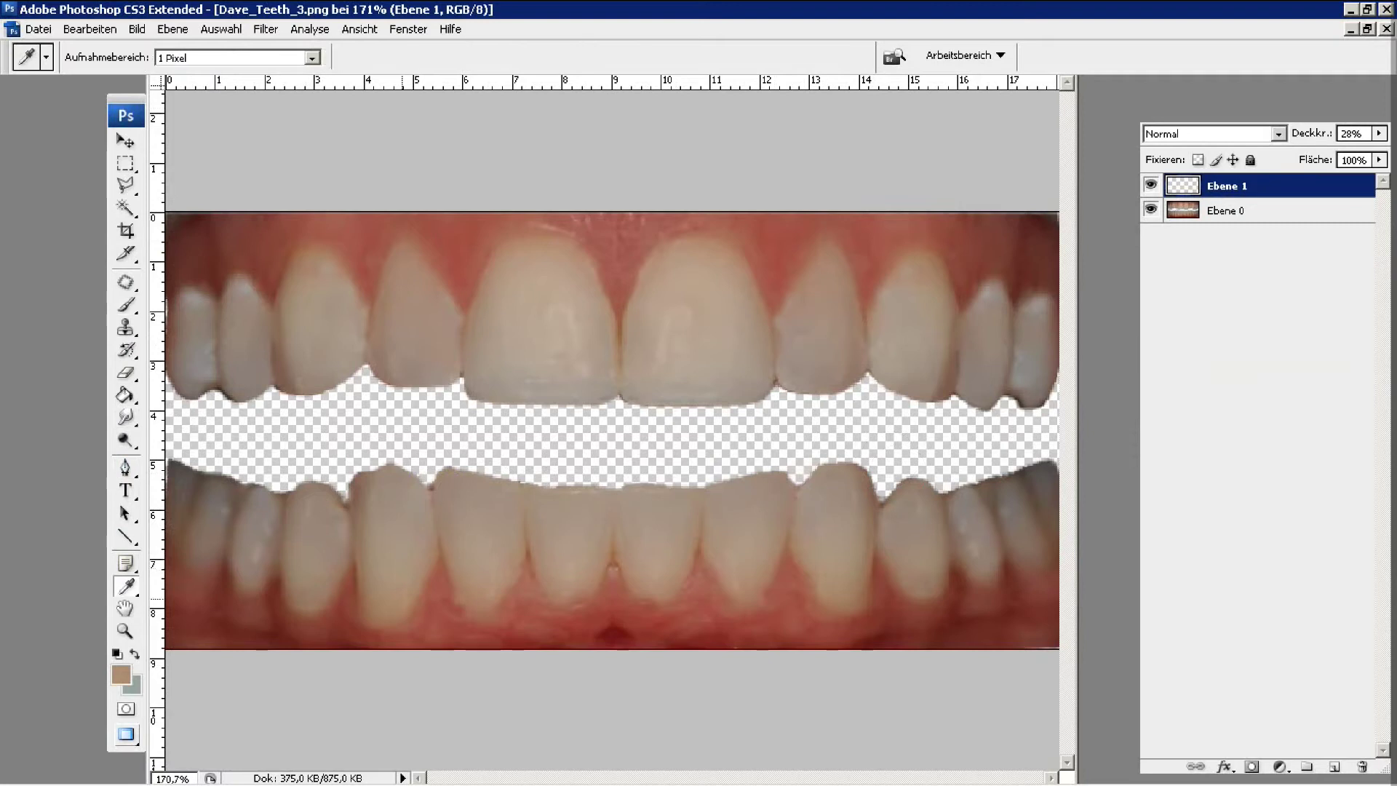
key("b")
left_click_drag(545, 296, 546, 265)
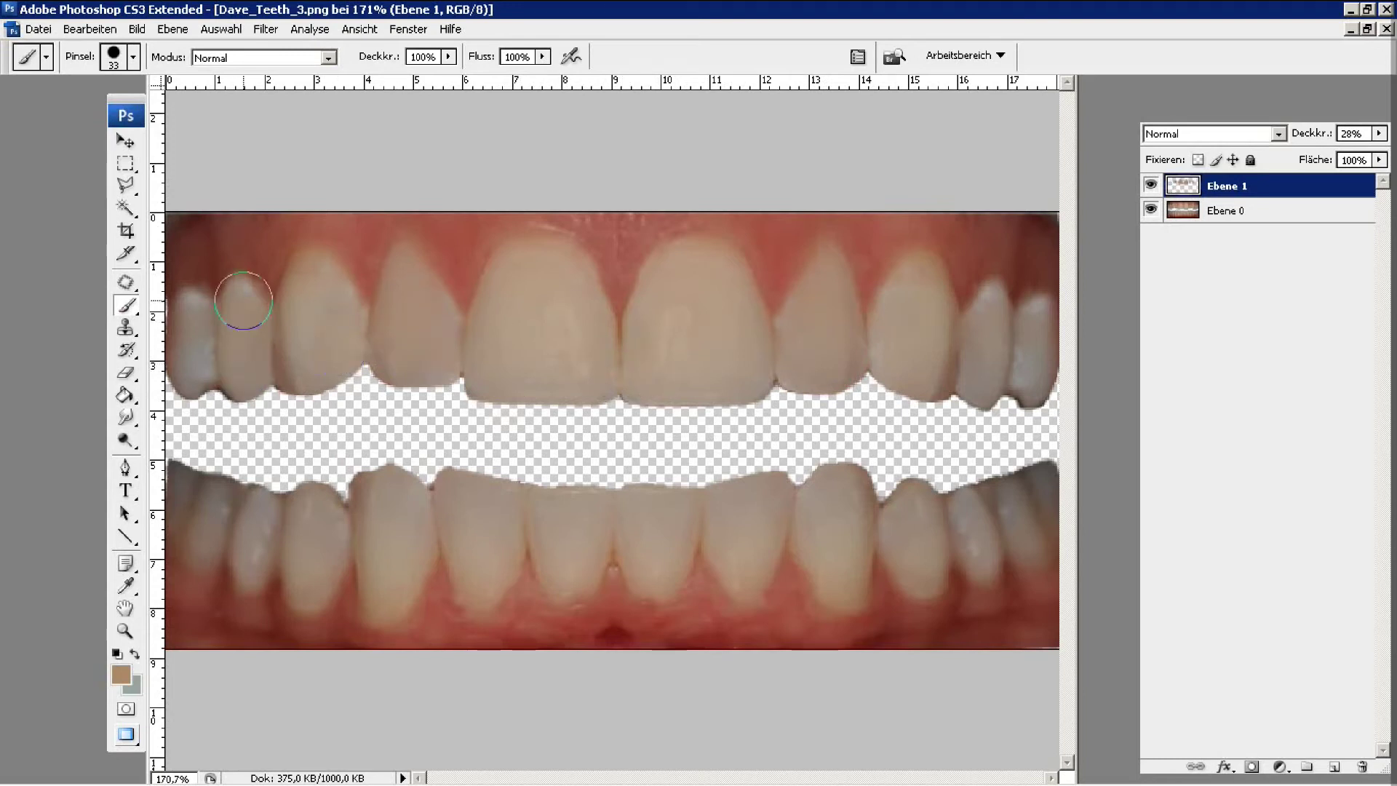
right_click(489, 304)
key("Return")
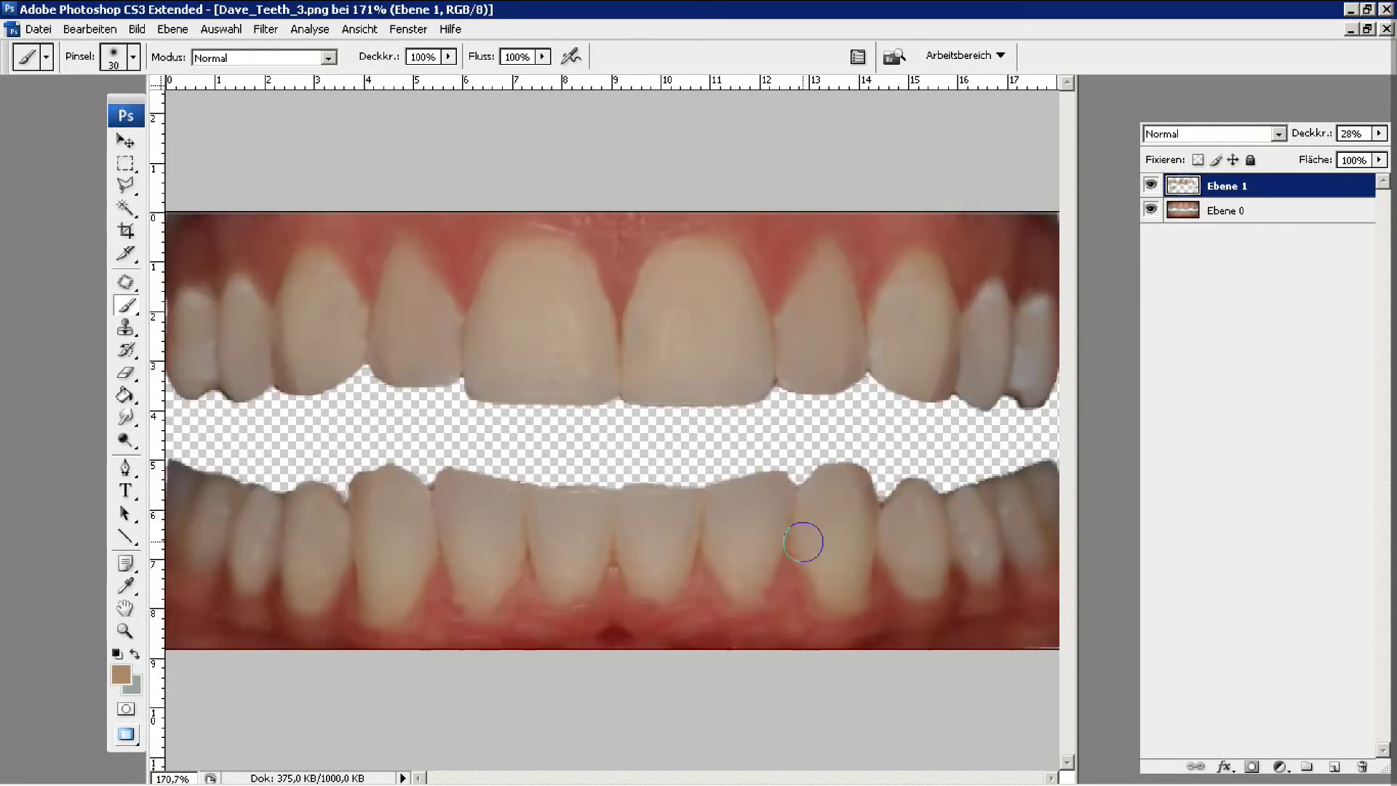
Set Ebene 1 to Weiches Licht blend mode at 37% opacity.
left_click(1208, 134)
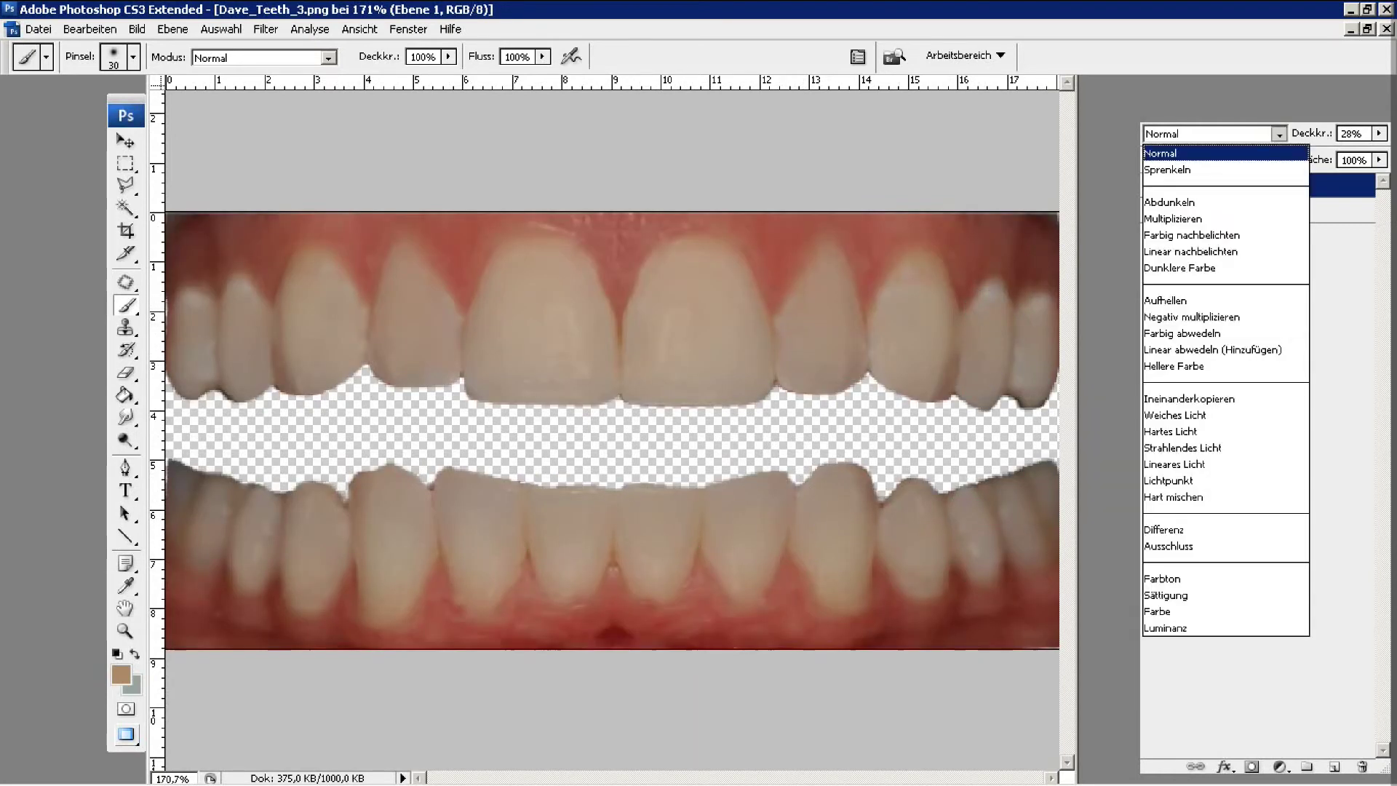
left_click(1186, 249)
key("Down")
key("Down")
key("Down")
key("Down")
key("Down")
key("Down")
key("Down")
key("Return")
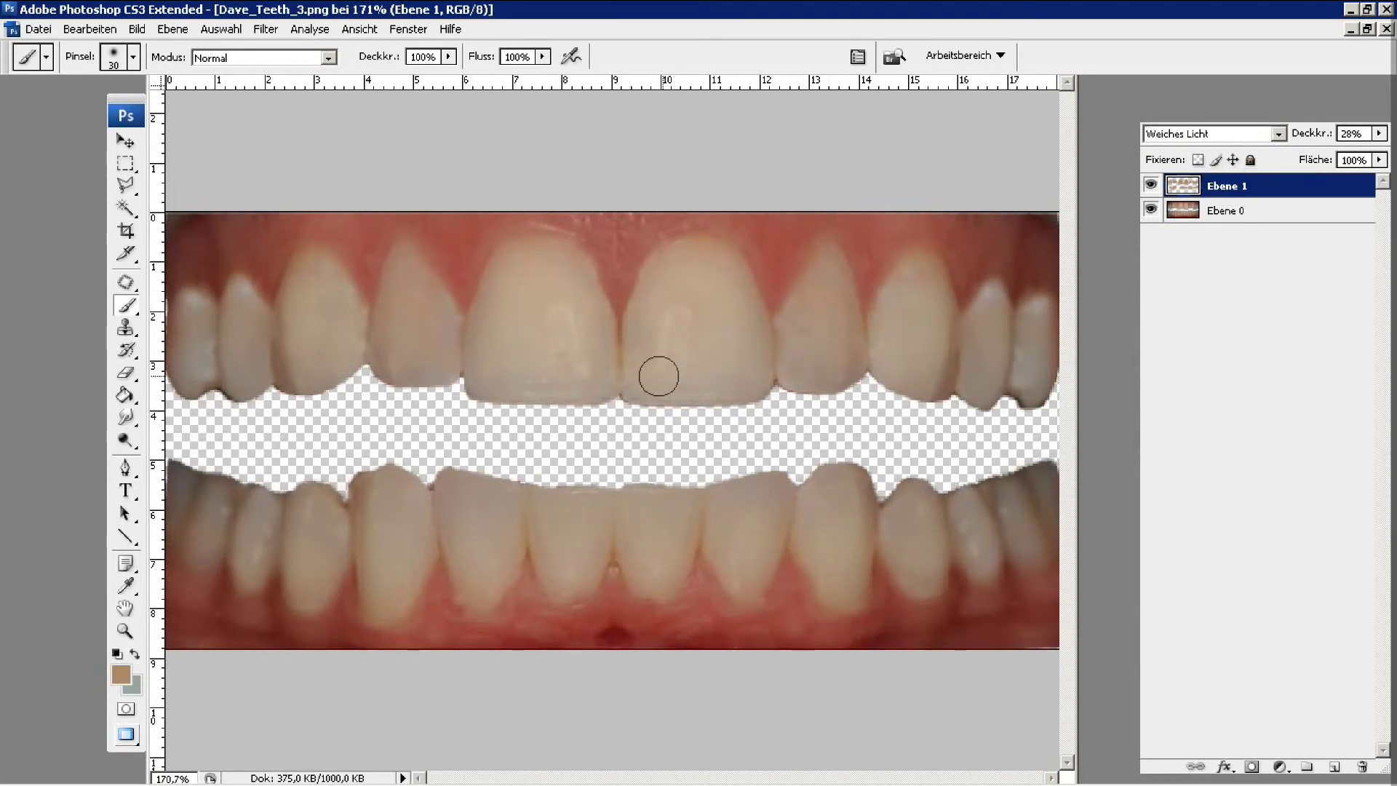
left_click(1378, 133)
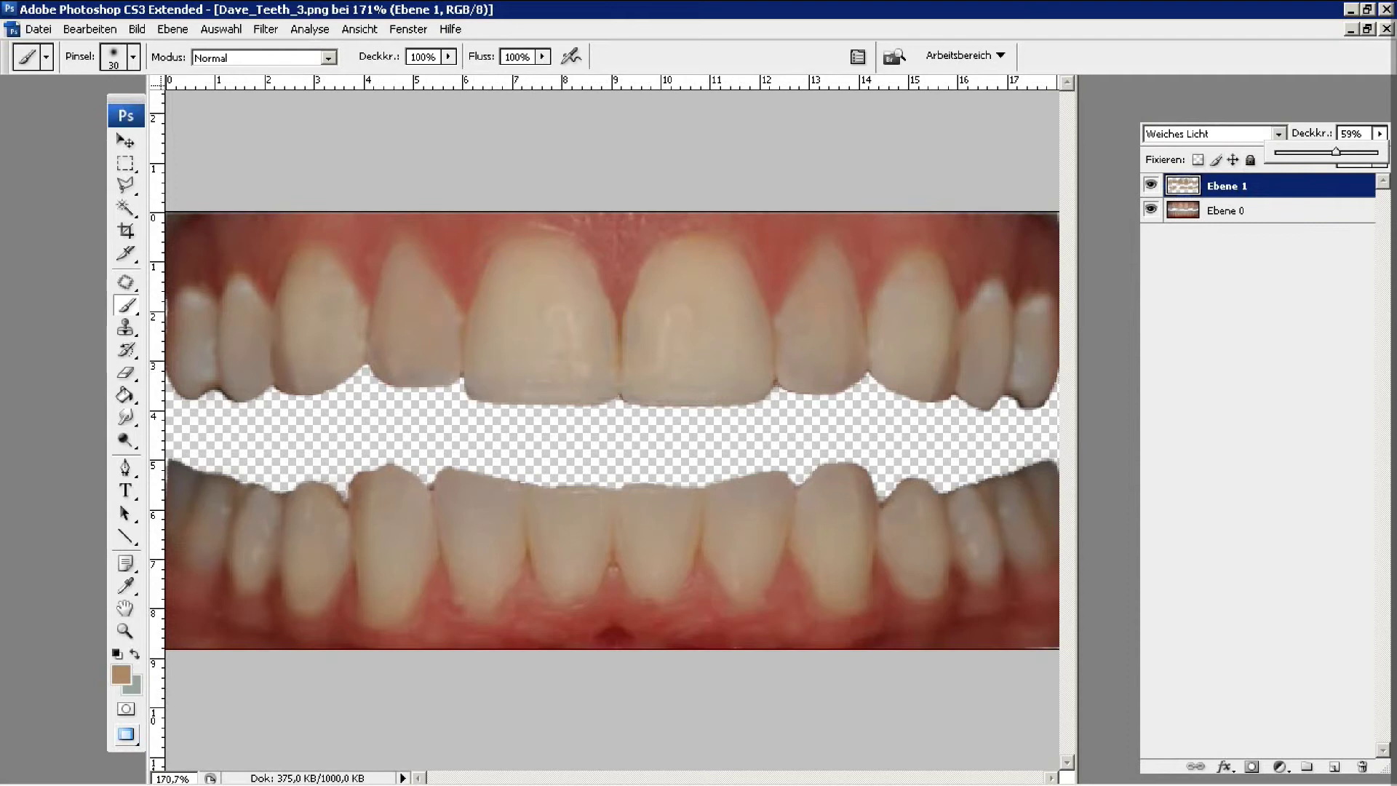
left_click(1259, 436)
left_click(1229, 185)
left_click(1259, 436)
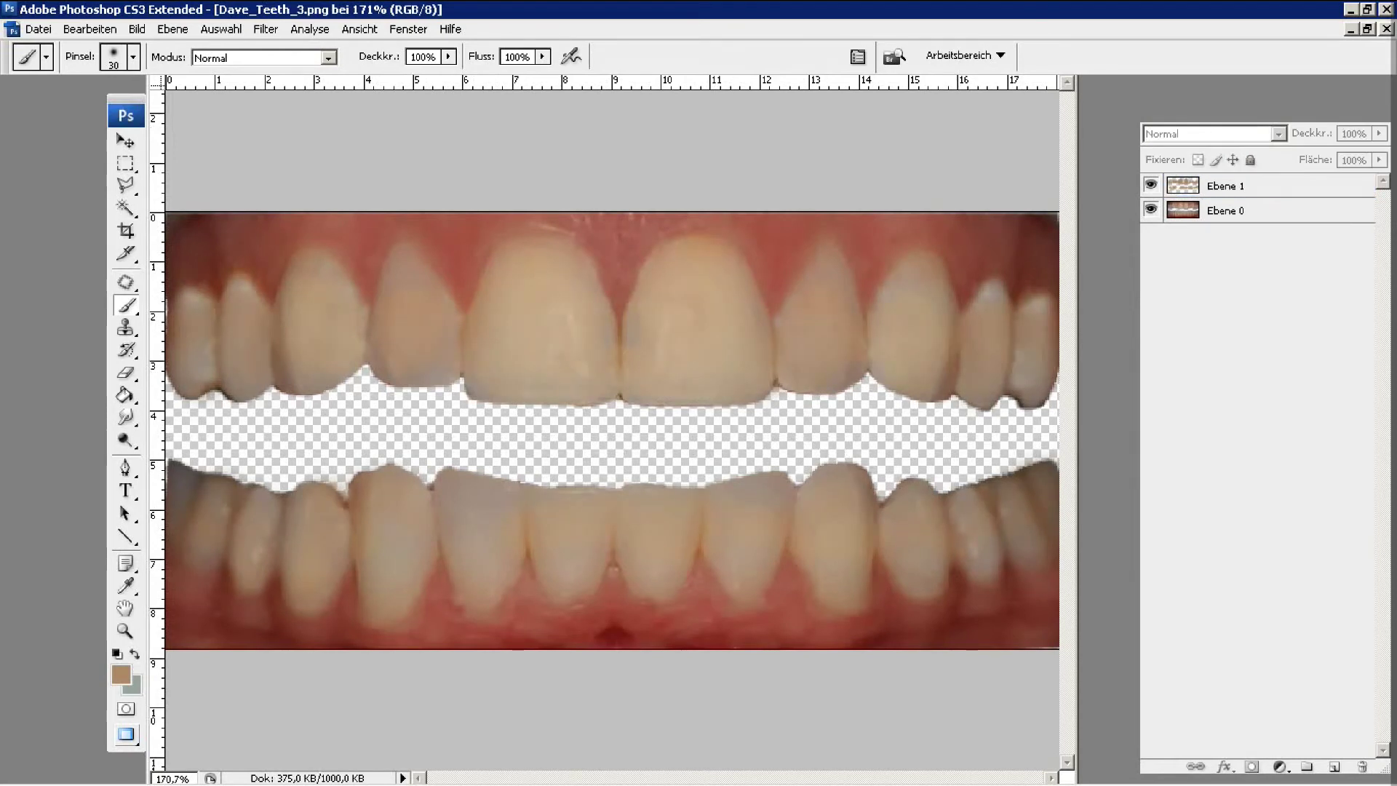
left_click(544, 307)
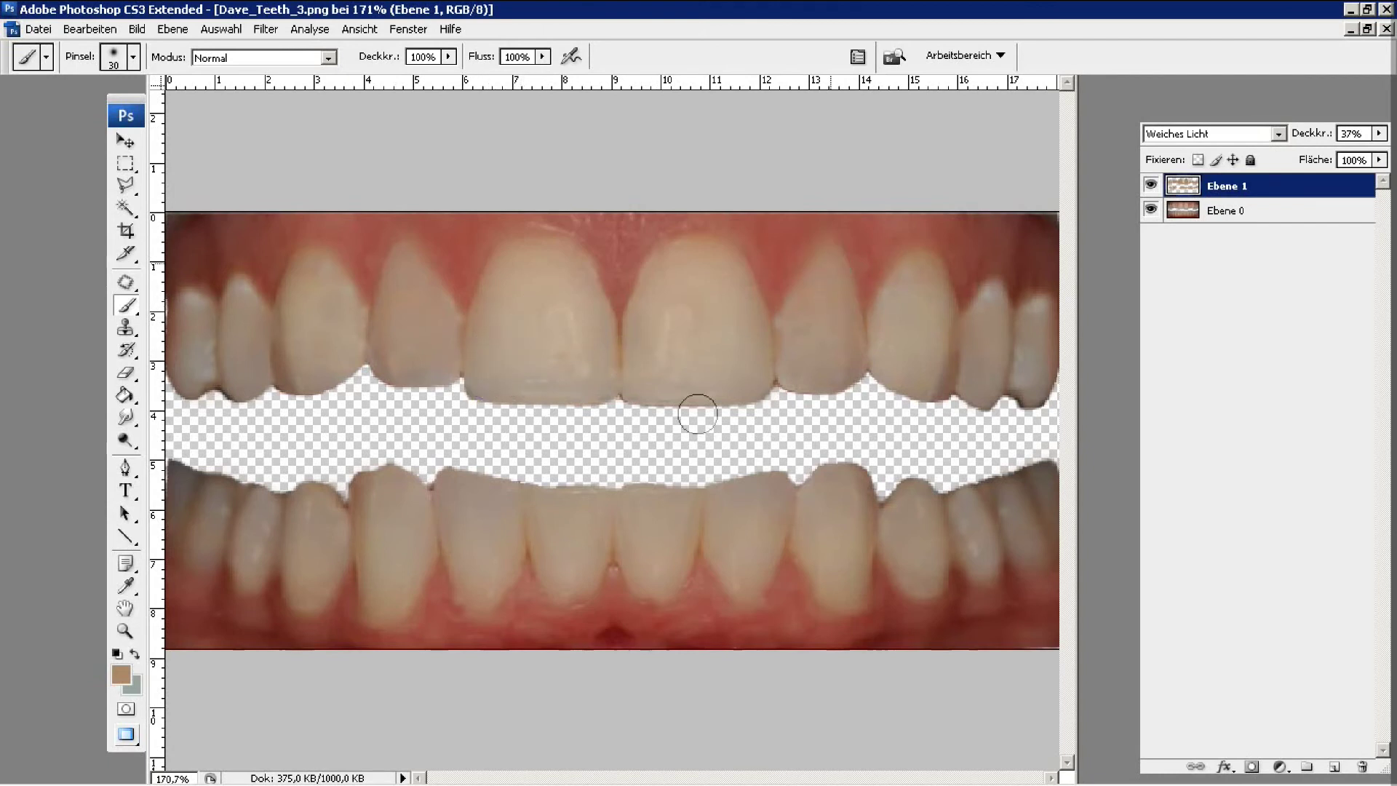
Show the History panel and compare against an earlier history state.
left_click(408, 29)
left_click(422, 320)
left_click(203, 146)
Return to the latest history state and set Ebene 1 to Farbe blend at 50% opacity.
left_click(211, 207)
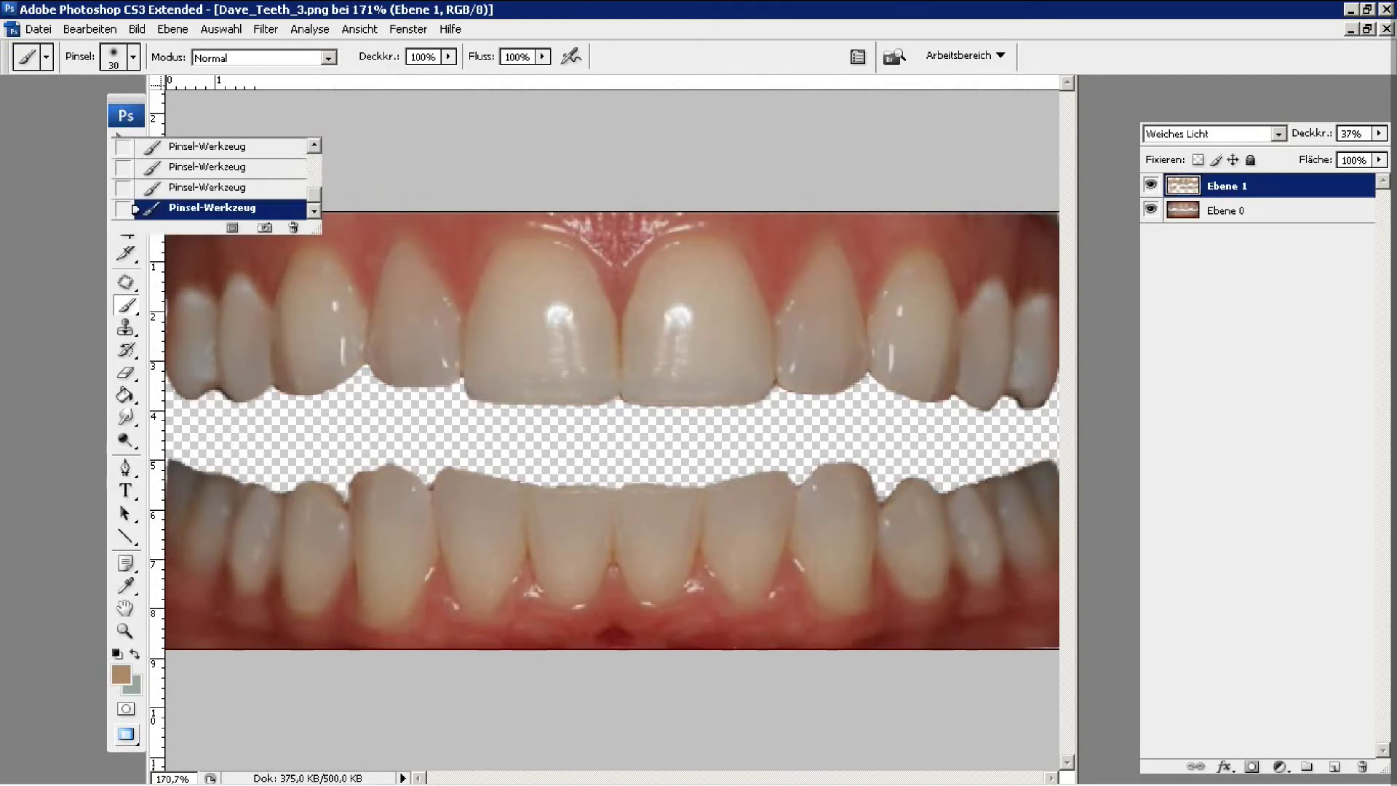
left_click(1207, 134)
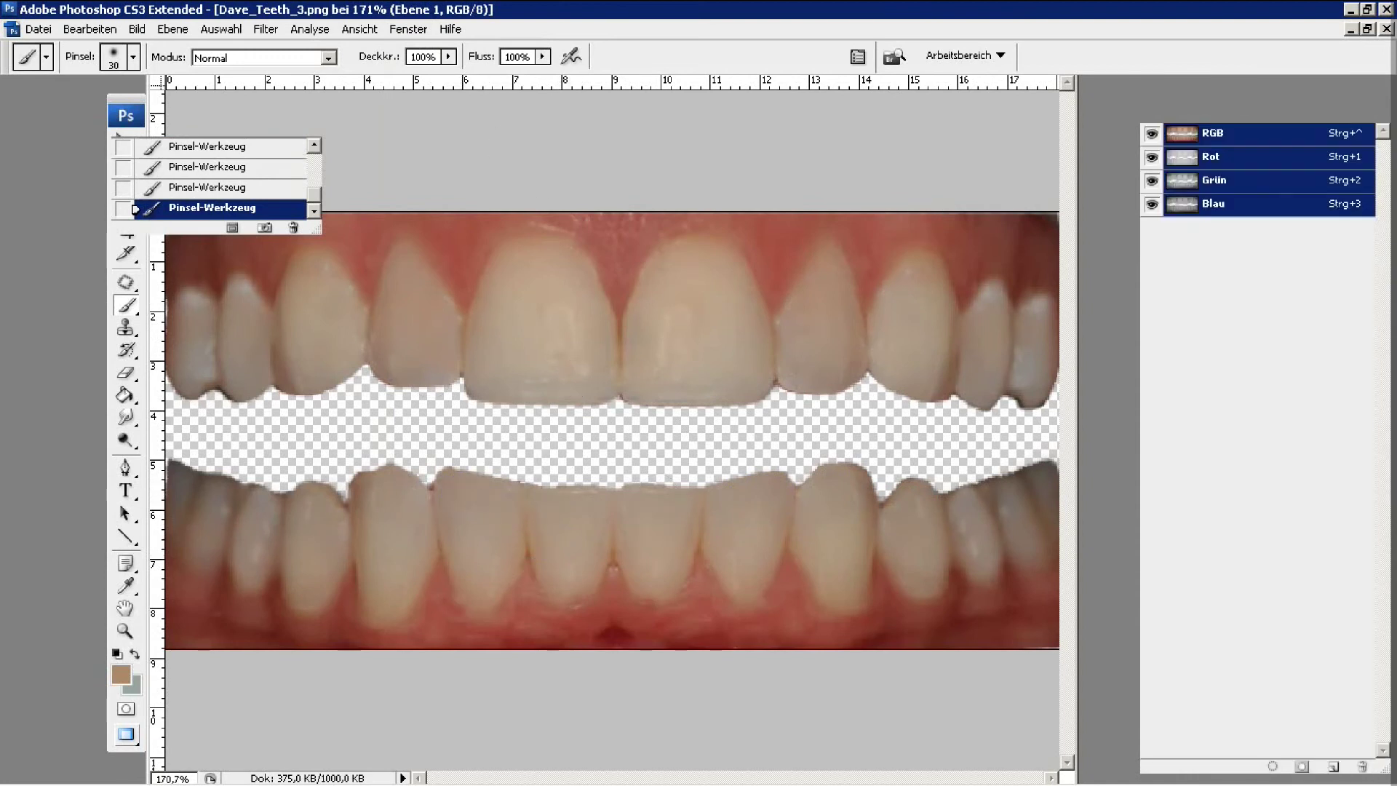
key("Down")
key("Down")
key("Down")
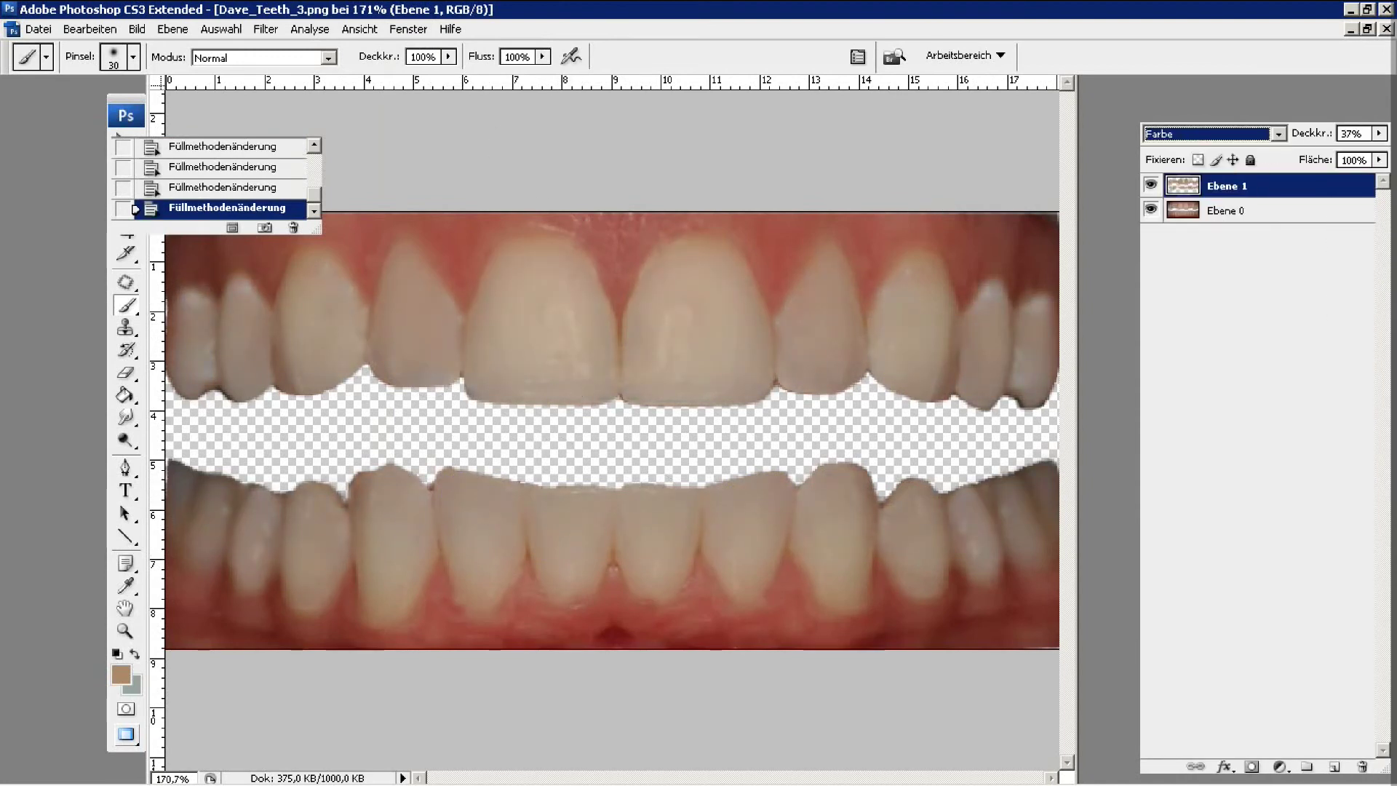
key("Down")
left_click_drag(1378, 133, 1338, 151)
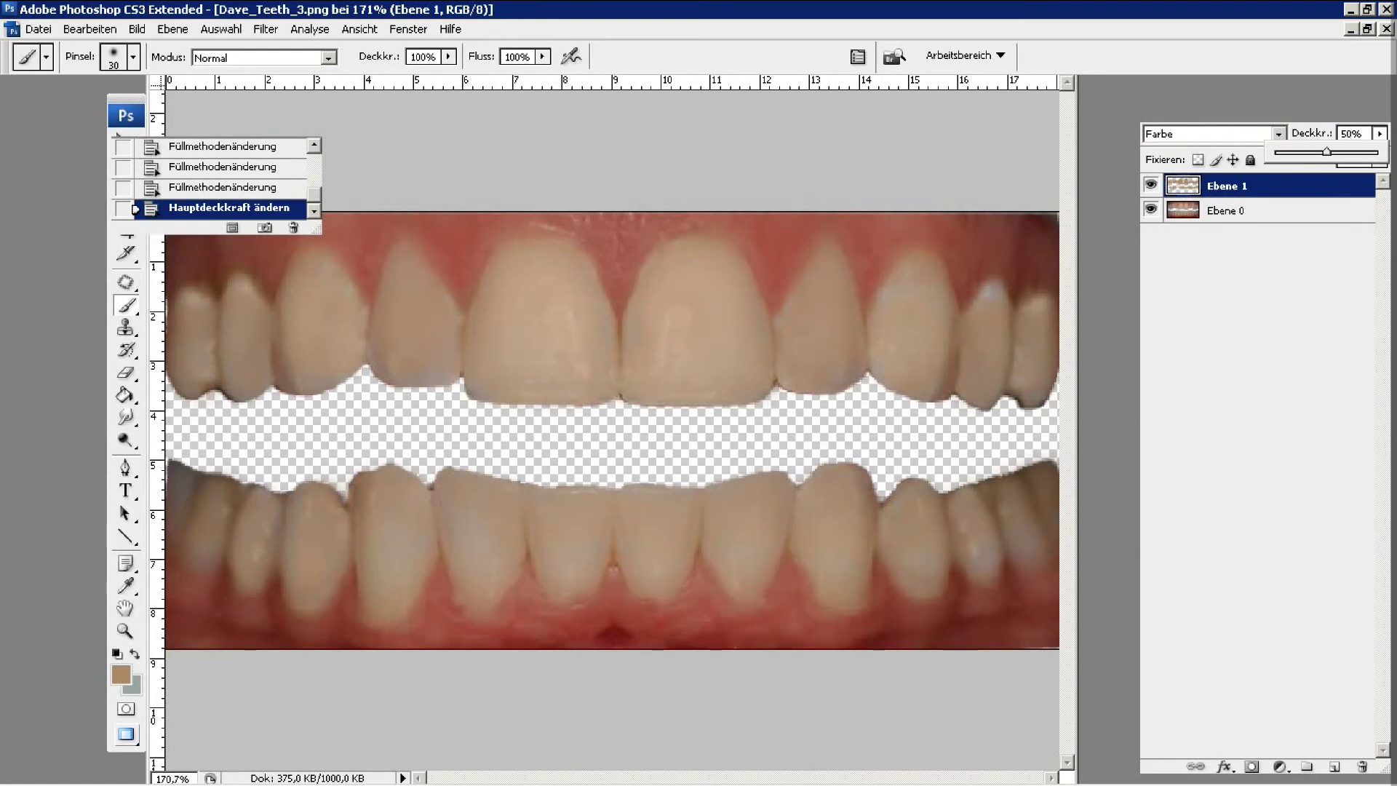
left_click(196, 281)
Dab a darker brown onto the front tooth and a lower tooth.
left_click(120, 674)
left_click(1274, 278)
left_click(593, 310)
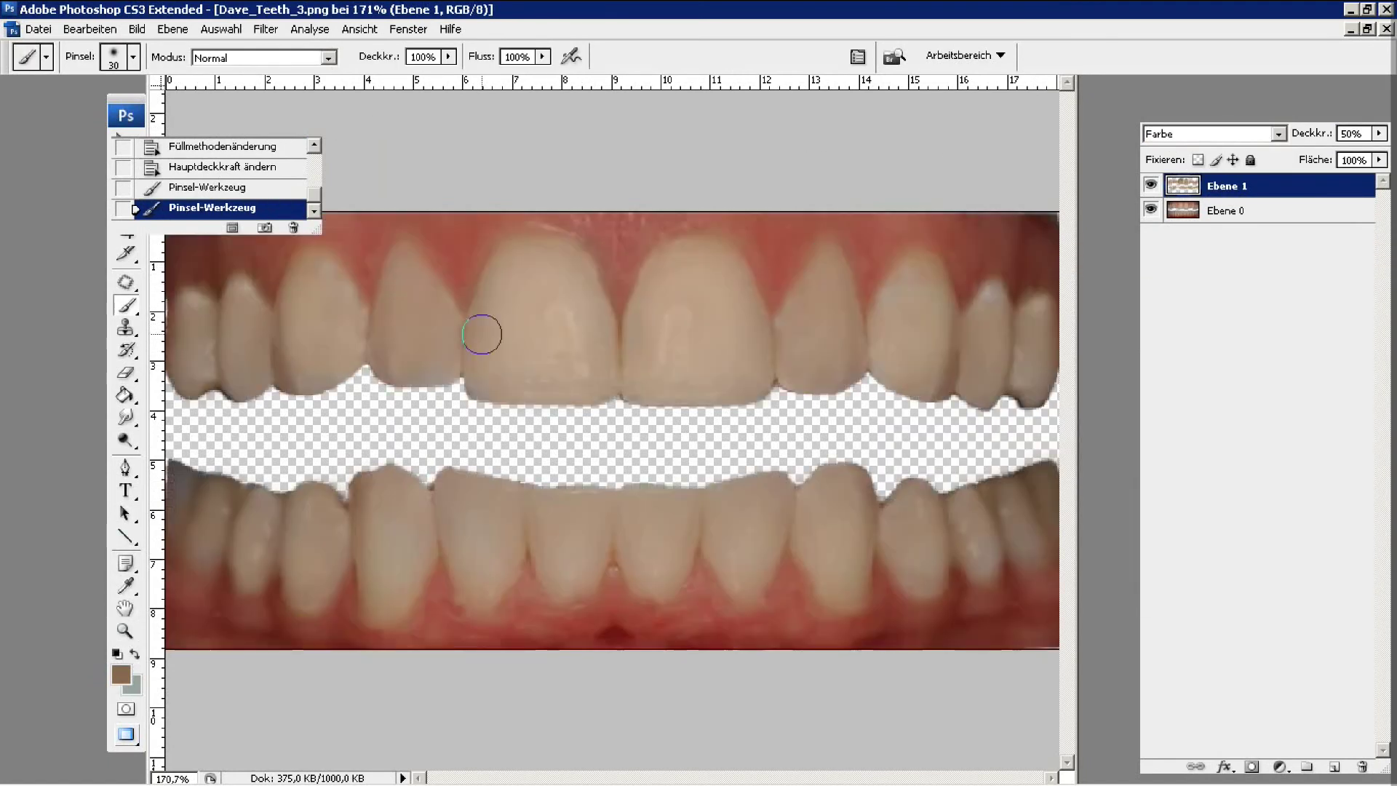
left_click(944, 284)
left_click(347, 286)
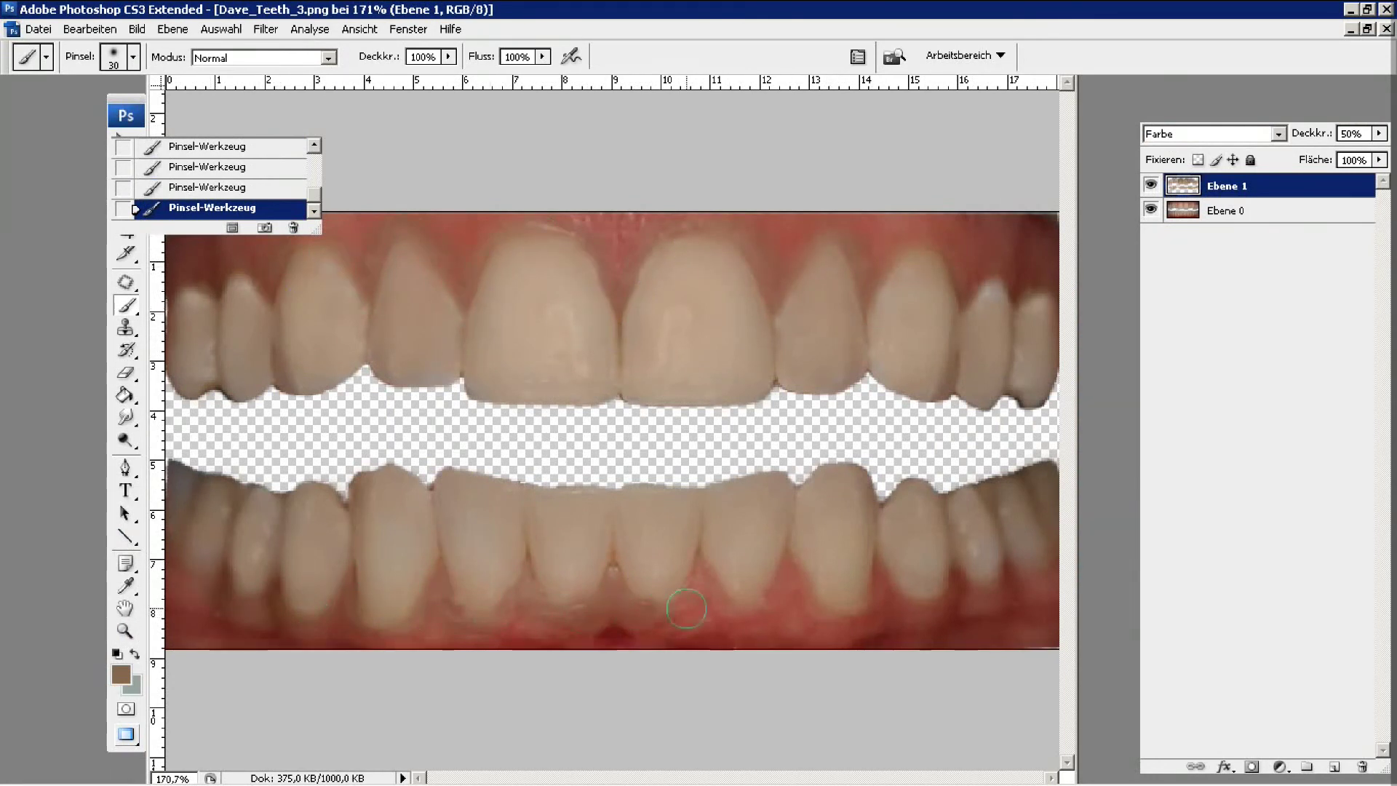
Save the teeth texture as a PNG file via Speichern unter.
left_click(37, 29)
left_click(80, 255)
left_click(749, 476)
left_click(485, 595)
left_click(883, 734)
left_click(761, 380)
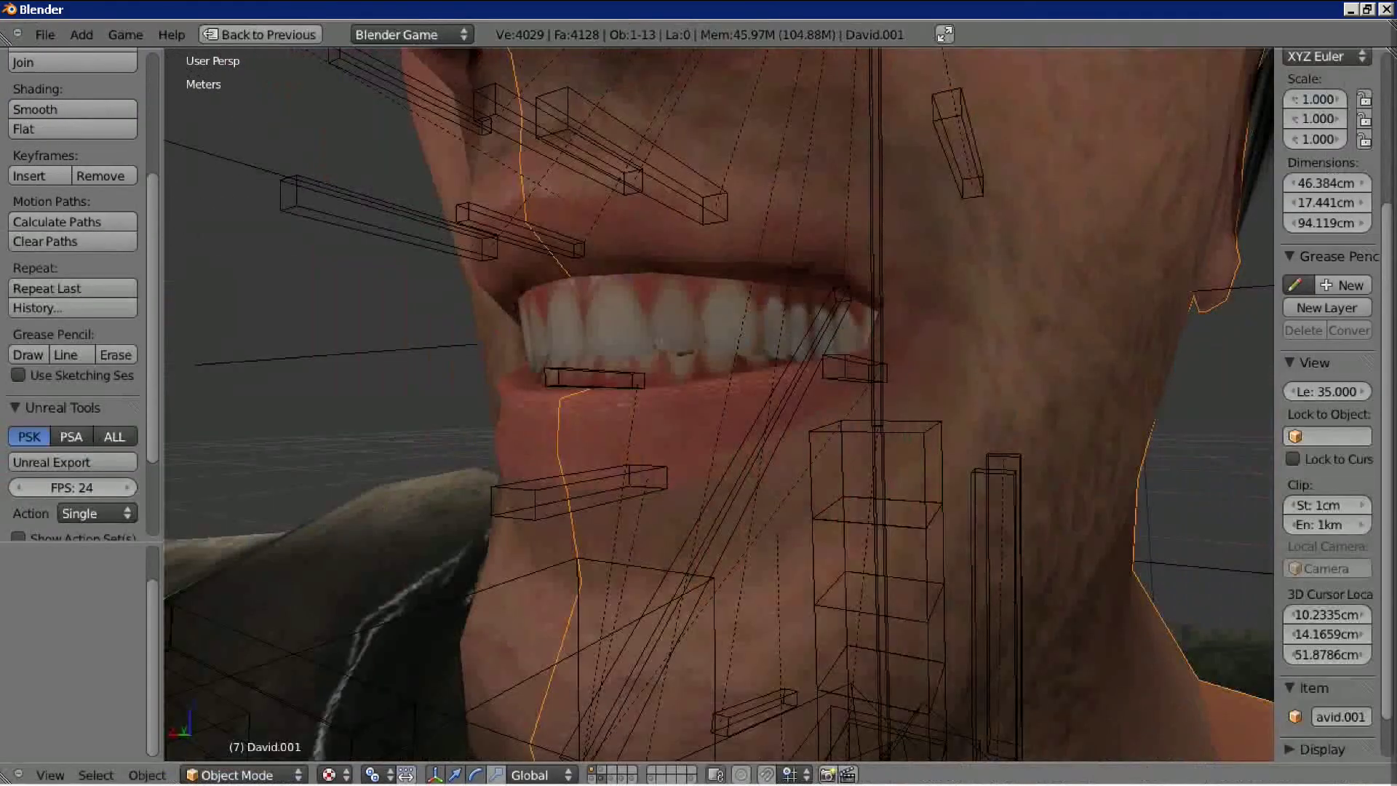
Switch back to Blender to view the recoloured teeth texture on the character.
key("alt+Tab")
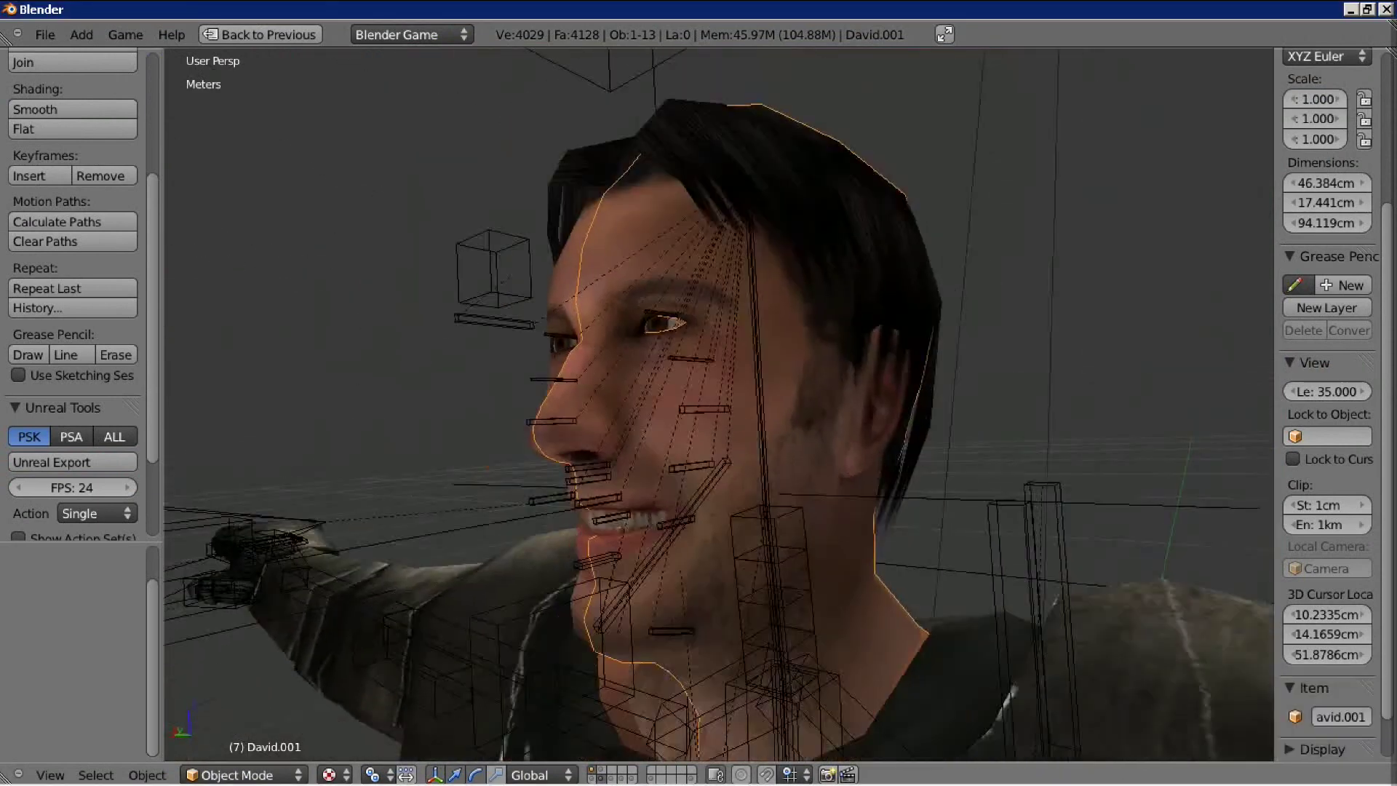